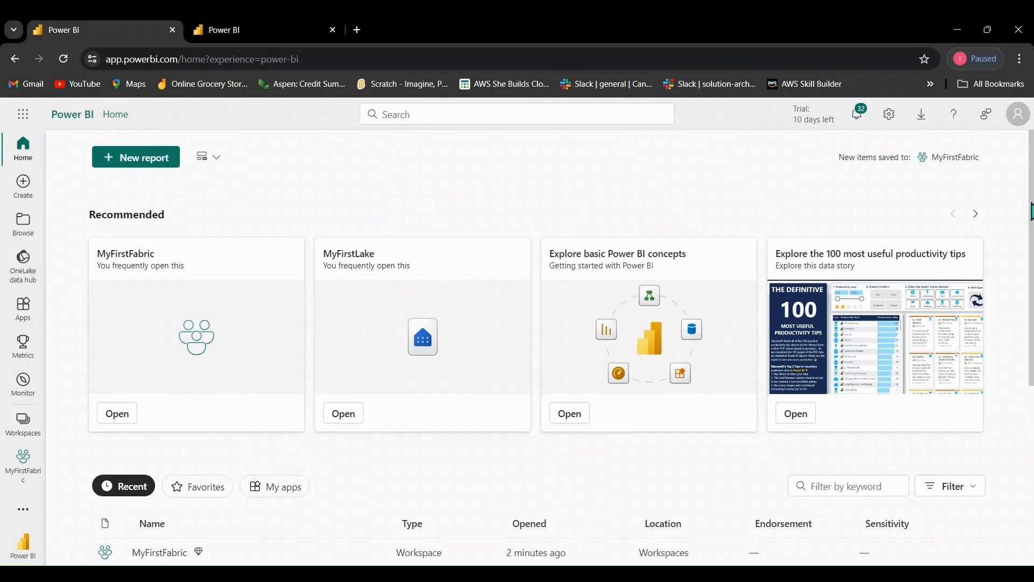
pyautogui.moveTo(1030, 211)
pyautogui.mouseDown()
pyautogui.moveTo(1029, 325)
pyautogui.moveTo(1029, 199)
pyautogui.mouseUp()
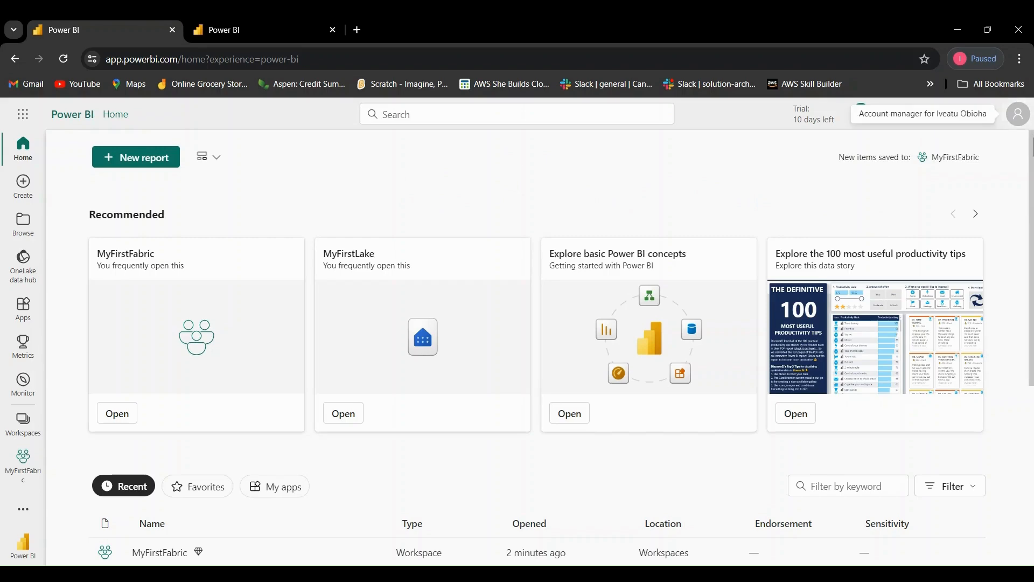
pyautogui.moveTo(1030, 156)
pyautogui.mouseDown()
pyautogui.moveTo(1022, 276)
pyautogui.moveTo(1029, 143)
pyautogui.mouseUp()
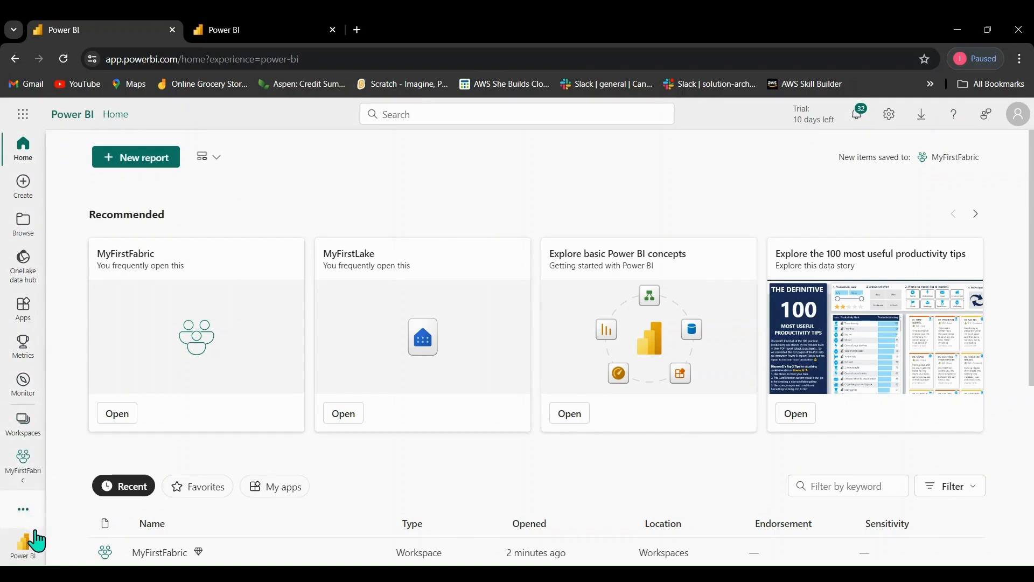
pyautogui.click(22, 511)
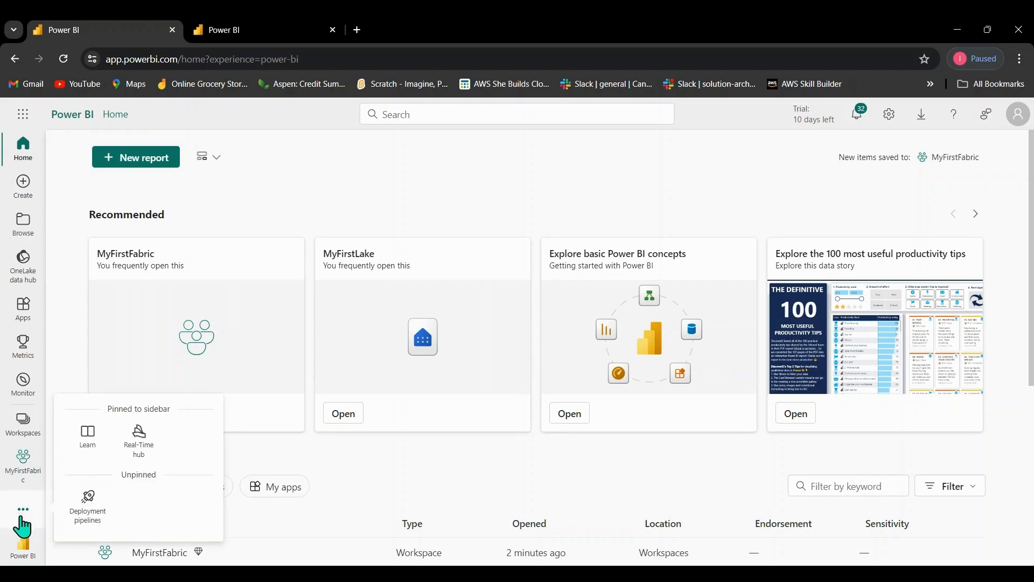
pyautogui.click(577, 524)
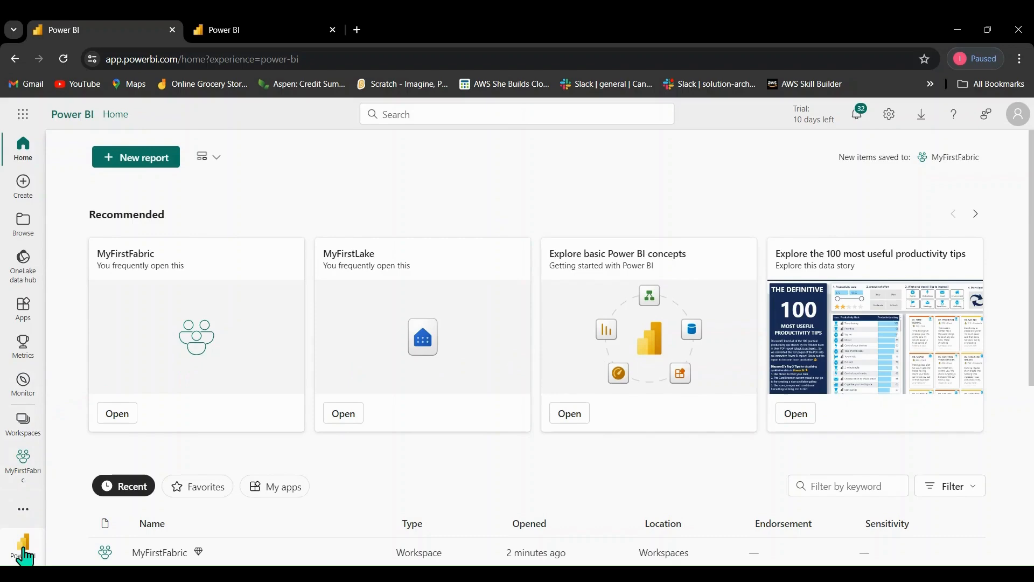
# Switch to the Data Engineering experience and create a new lakehouse named Lakehouse1.
pyautogui.click(24, 555)
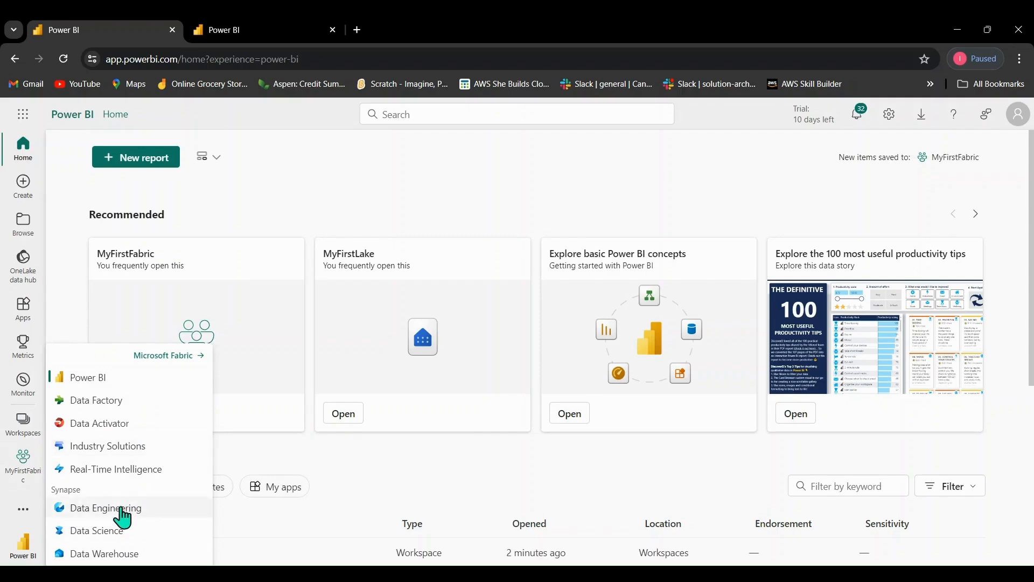
pyautogui.click(123, 509)
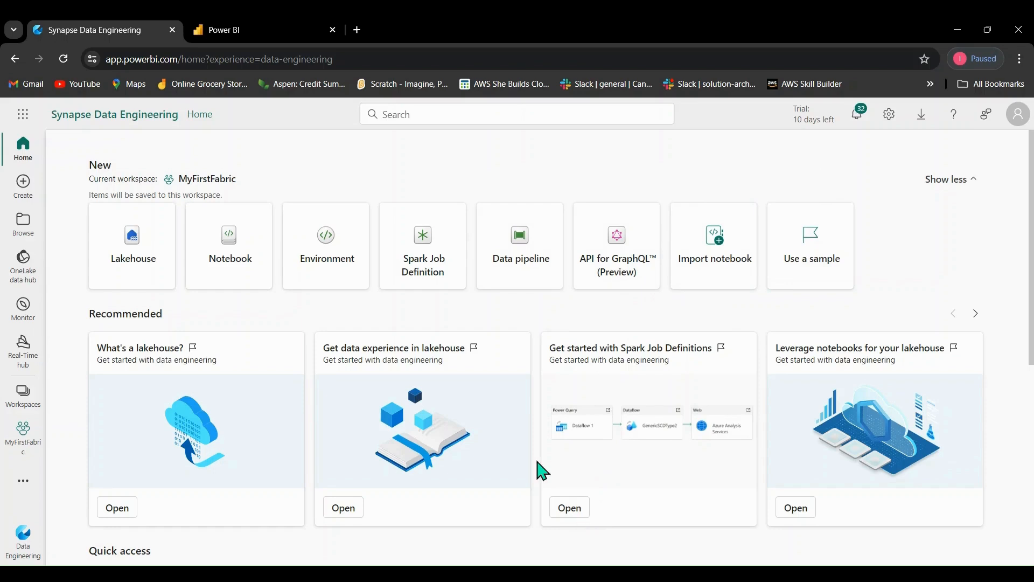
pyautogui.click(129, 259)
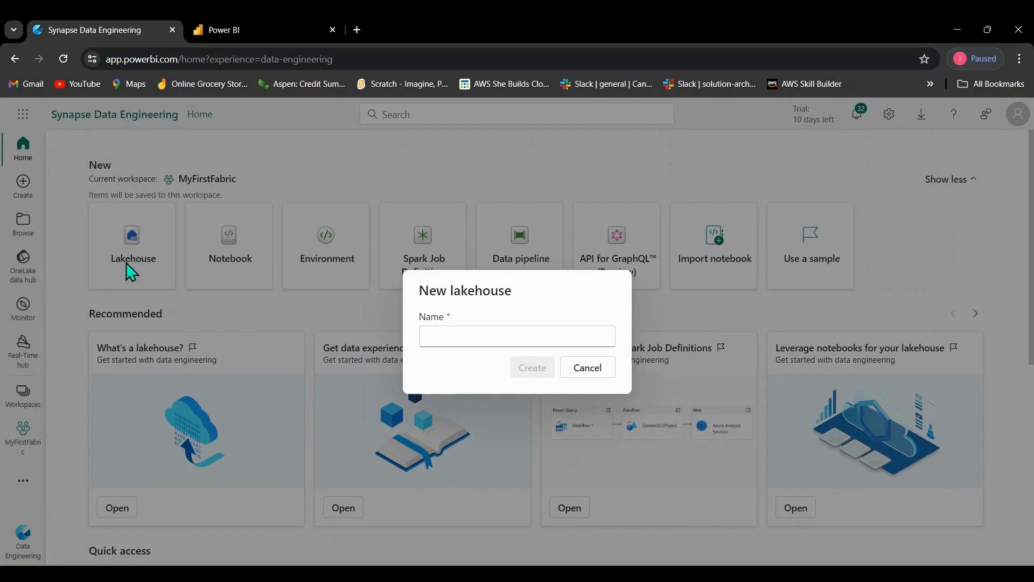
pyautogui.click(478, 333)
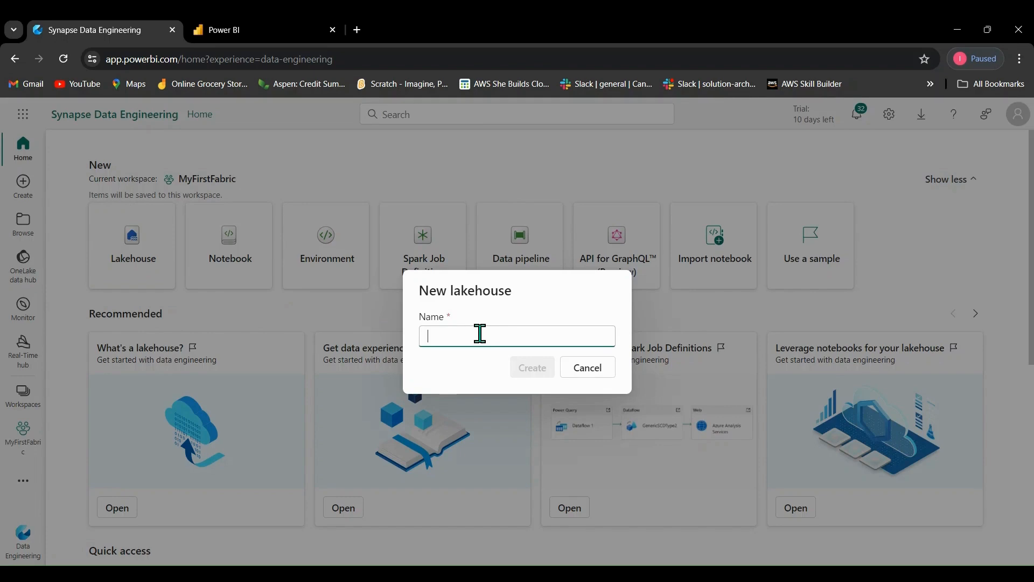
pyautogui.write('Lakeho')
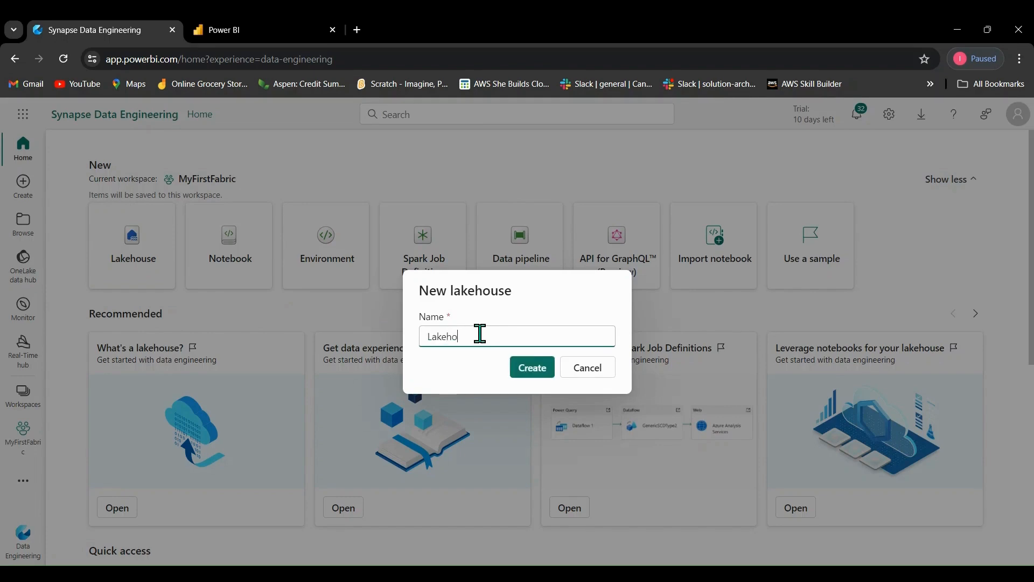
pyautogui.write('use1')
pyautogui.click(529, 377)
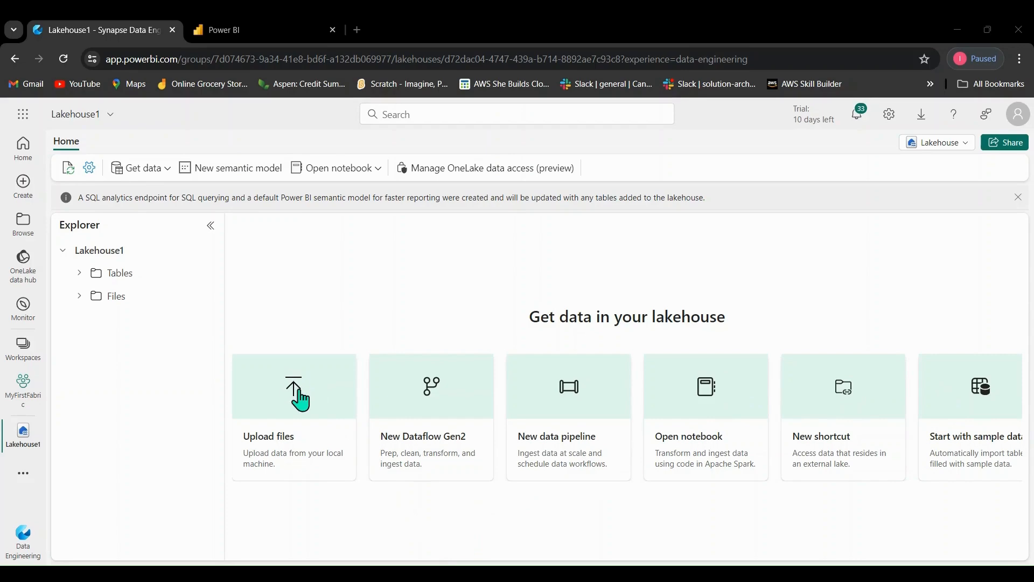
# Upload the local file people.csv to the Files section of Lakehouse1 and close the upload pane.
pyautogui.click(300, 399)
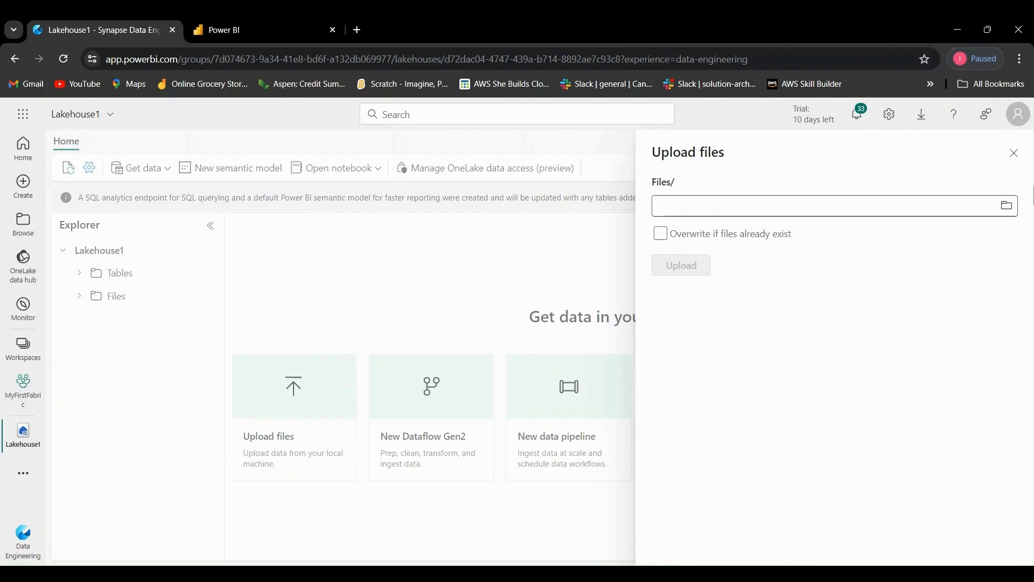
pyautogui.click(1009, 205)
pyautogui.click(1008, 205)
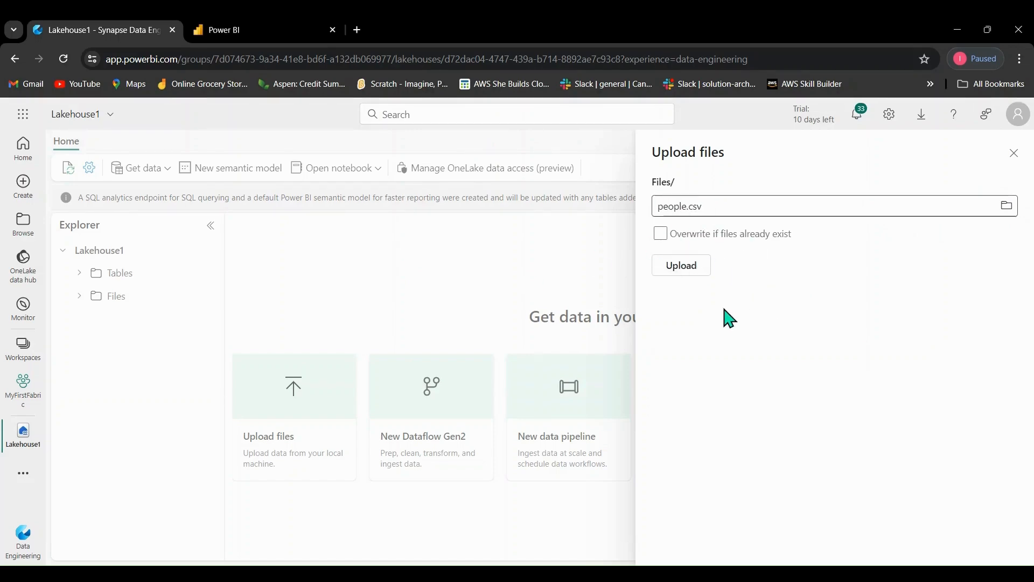
pyautogui.click(677, 269)
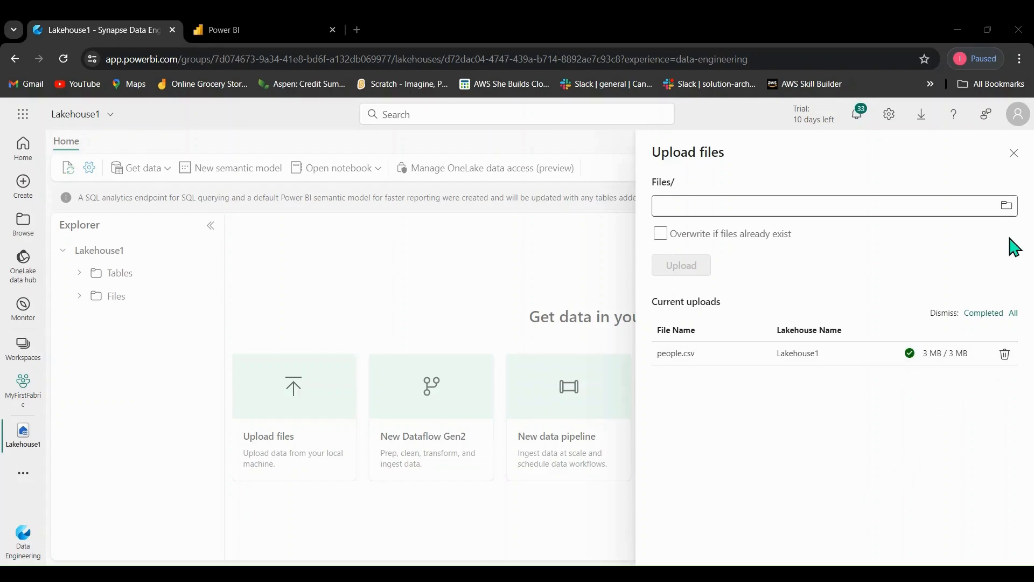
pyautogui.click(1014, 156)
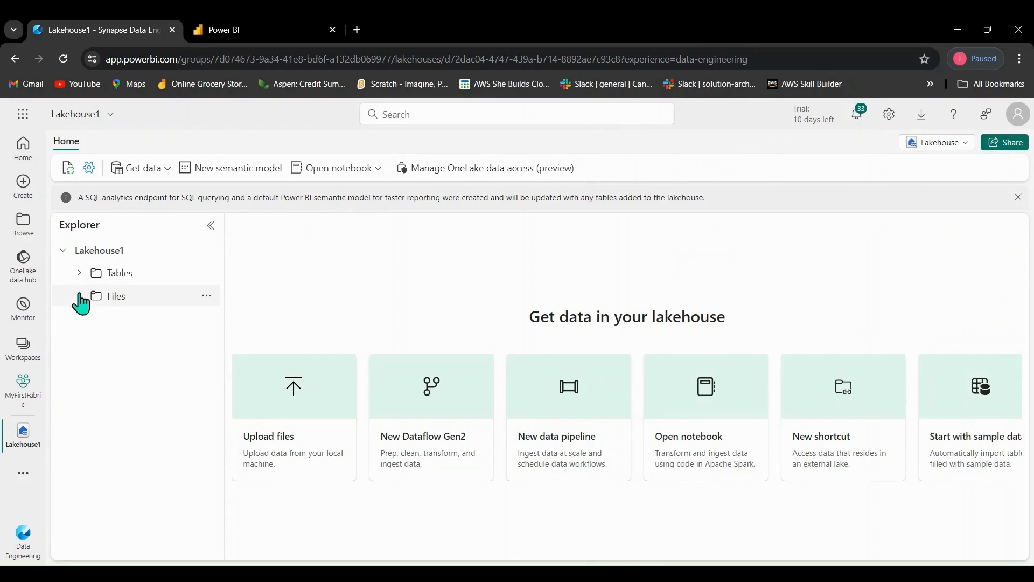
# Refresh the Files folder of Lakehouse1 and preview the contents of people.csv.
pyautogui.click(205, 299)
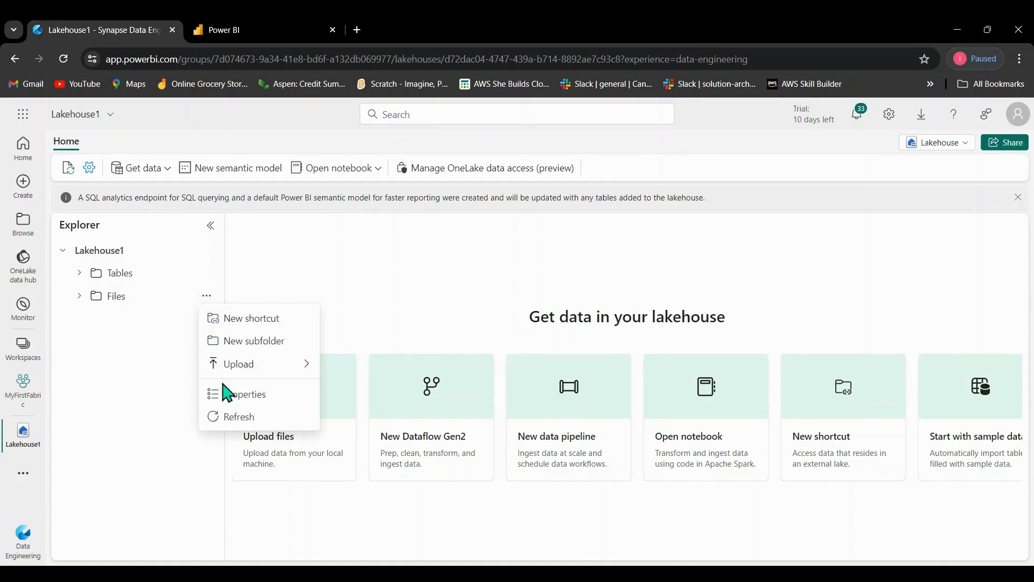
pyautogui.click(225, 416)
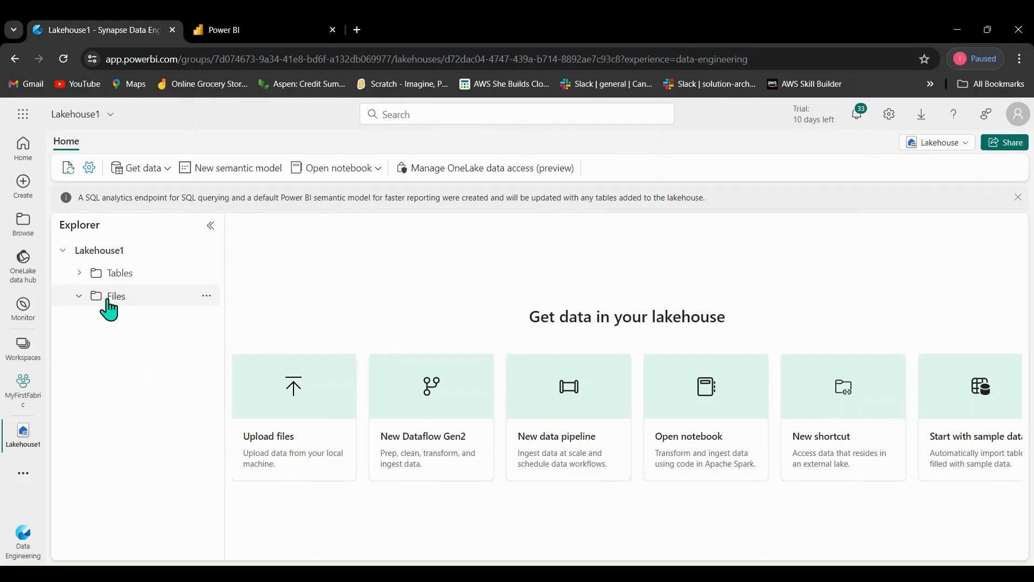
pyautogui.click(139, 304)
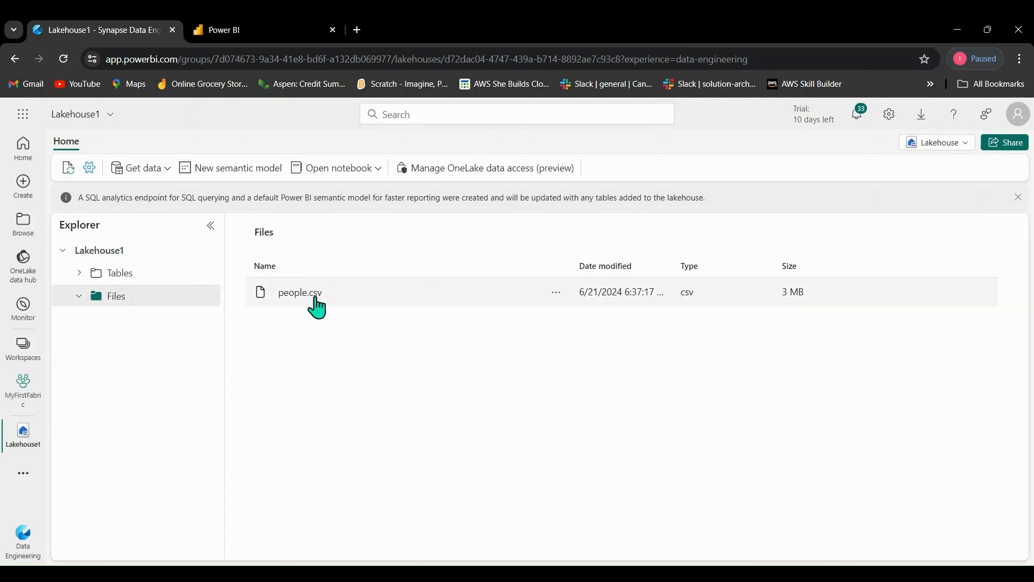
pyautogui.click(300, 292)
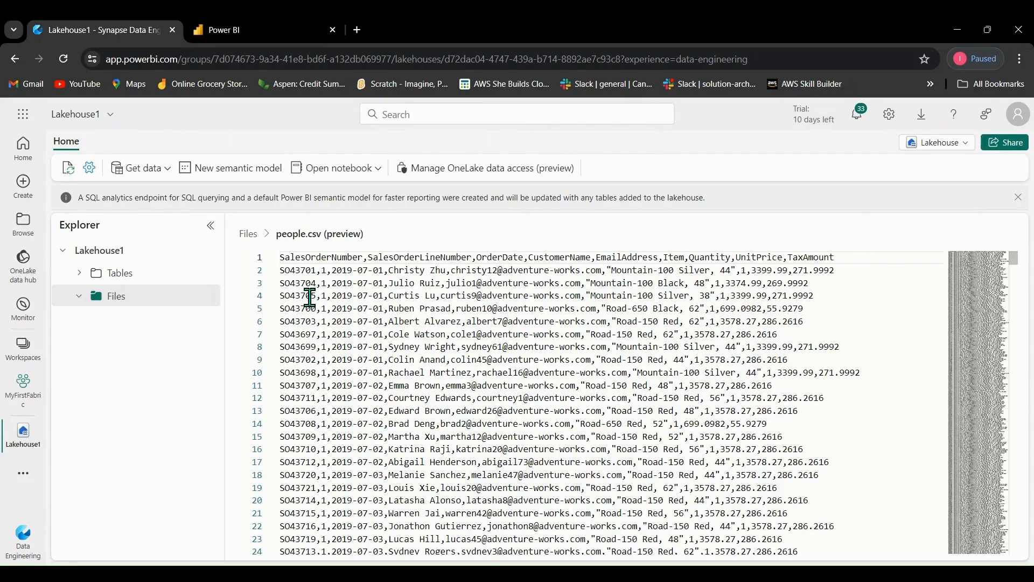
# Load people.csv from Files into a new table named people, using the header for column names and a comma separator.
pyautogui.click(132, 304)
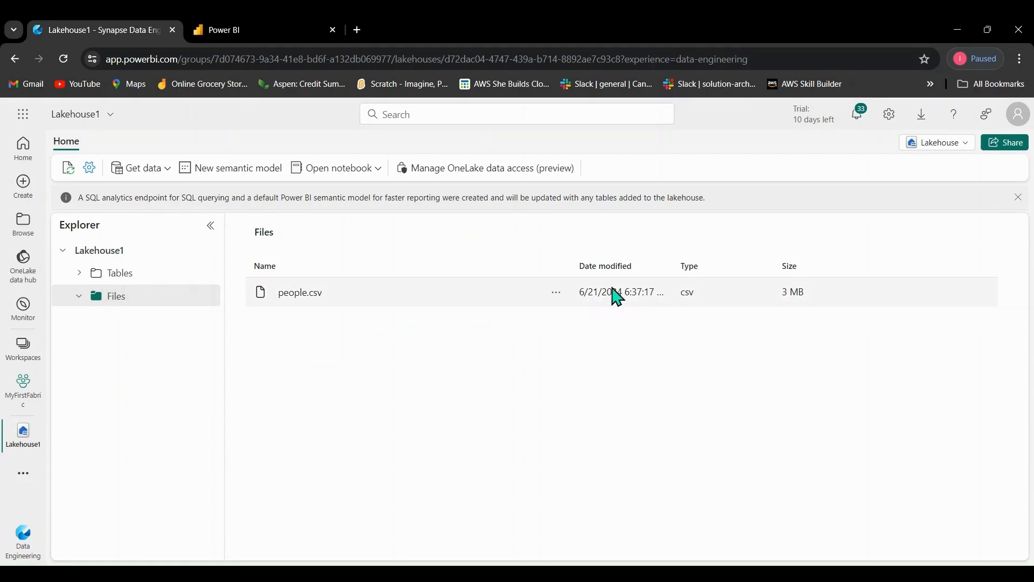
pyautogui.click(556, 292)
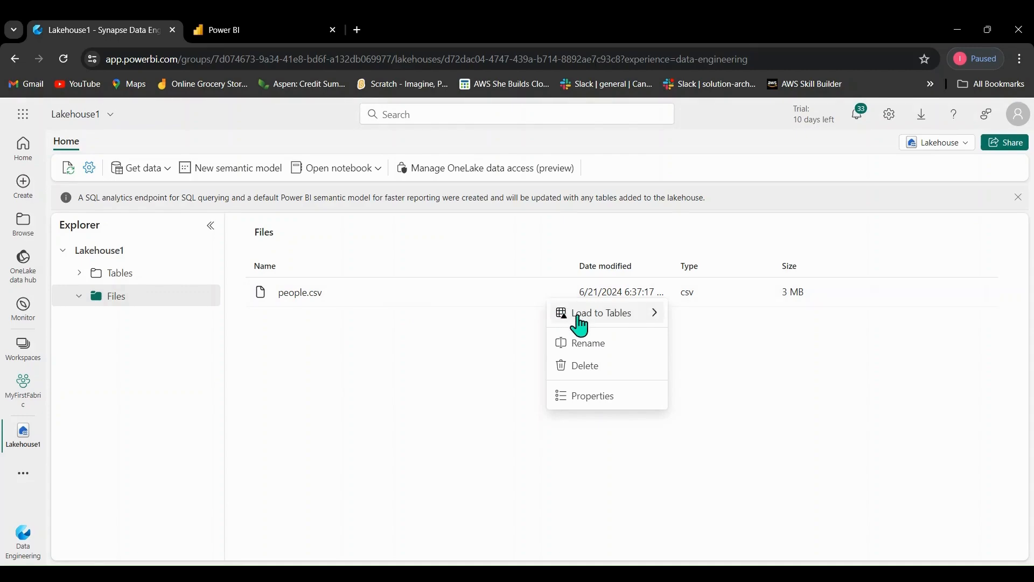
pyautogui.moveTo(580, 323)
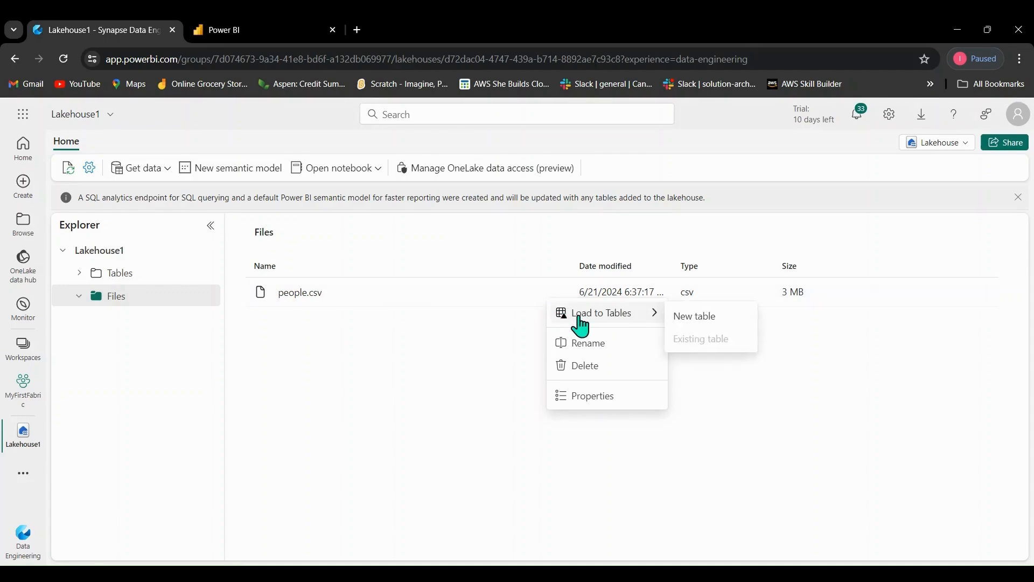
pyautogui.click(687, 318)
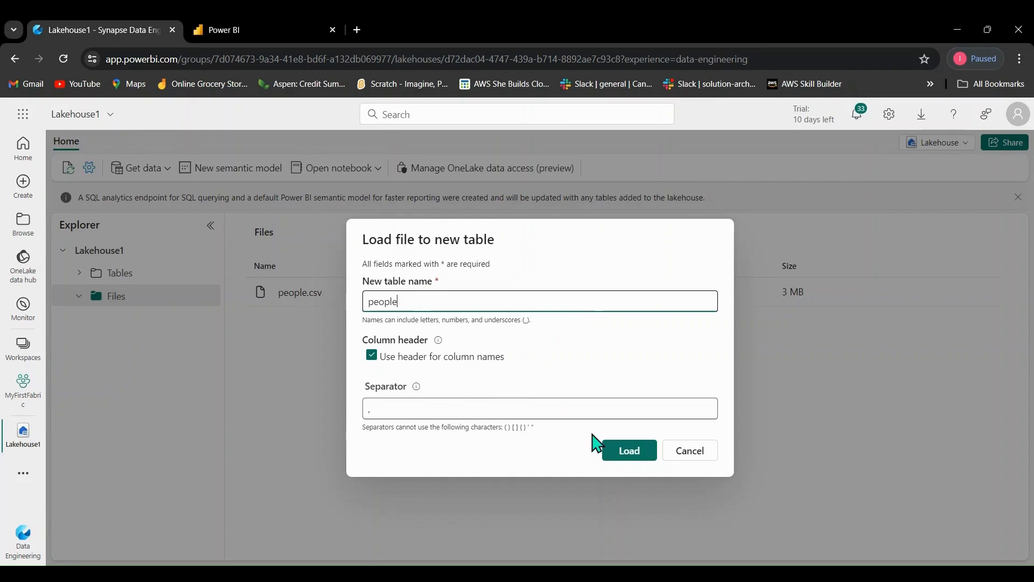
pyautogui.click(625, 456)
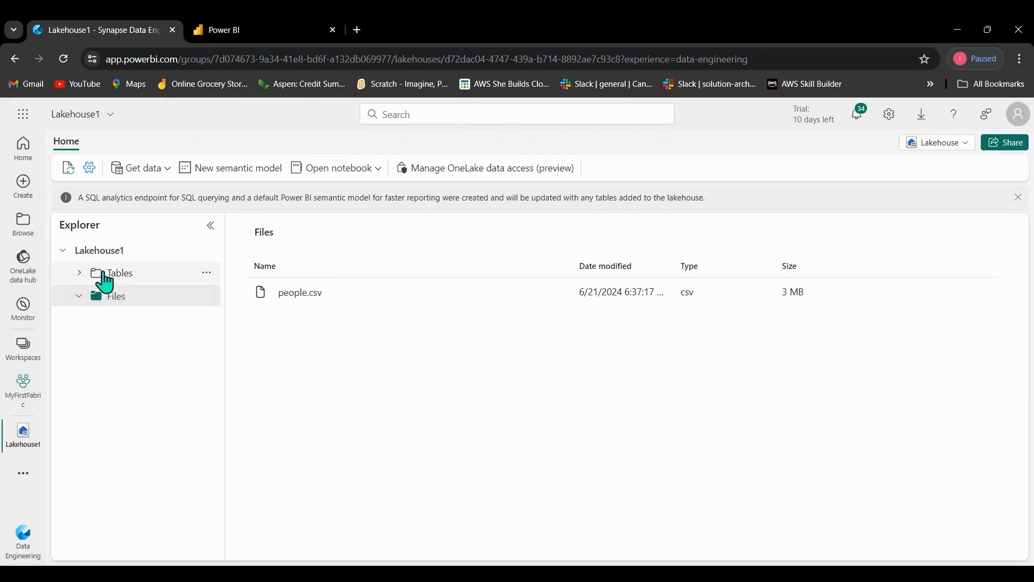
# Examine the people table's rows under Tables, the Files listing and the table's list of columns.
pyautogui.click(81, 274)
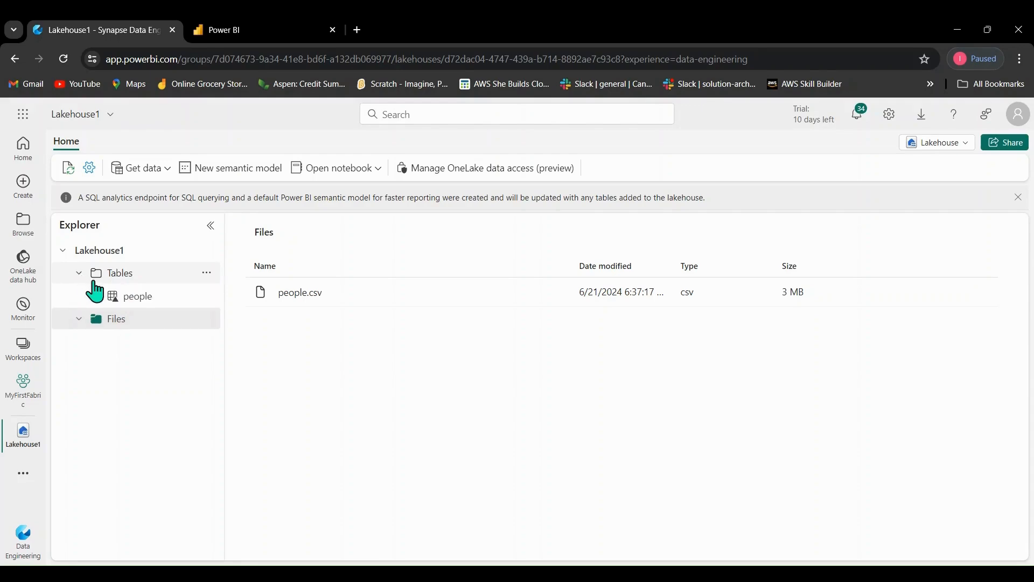
pyautogui.click(136, 305)
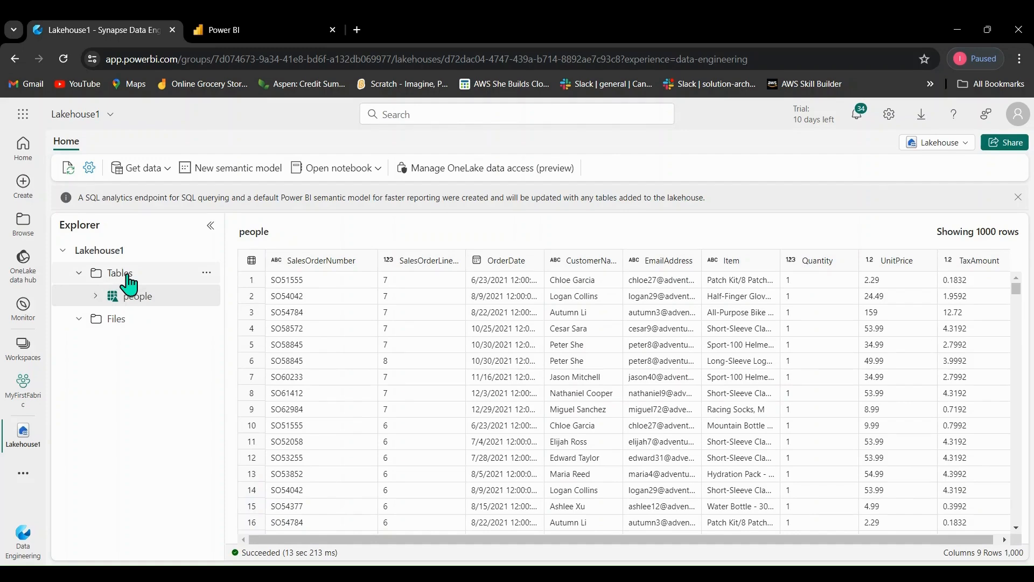
pyautogui.click(116, 321)
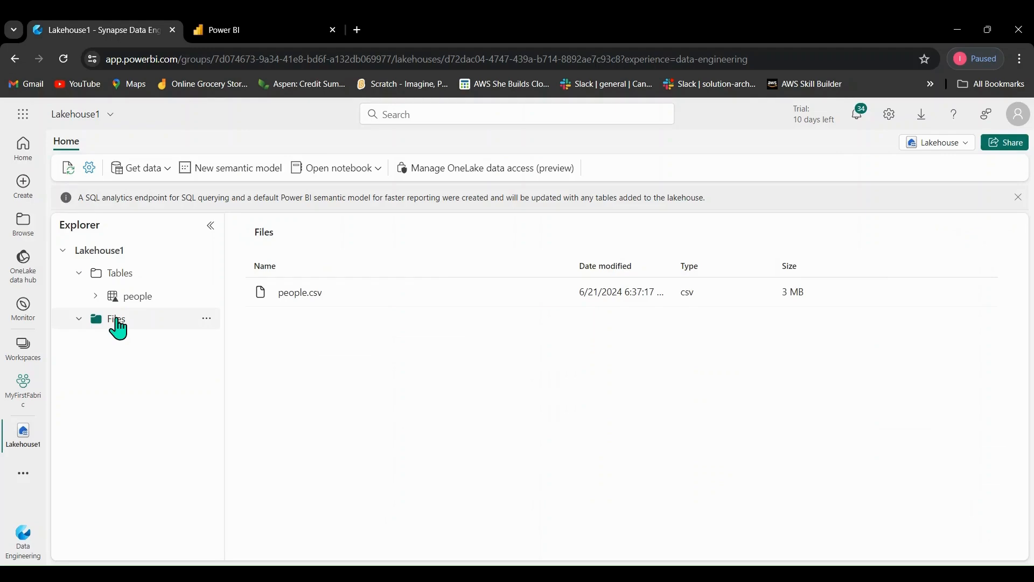
pyautogui.click(94, 297)
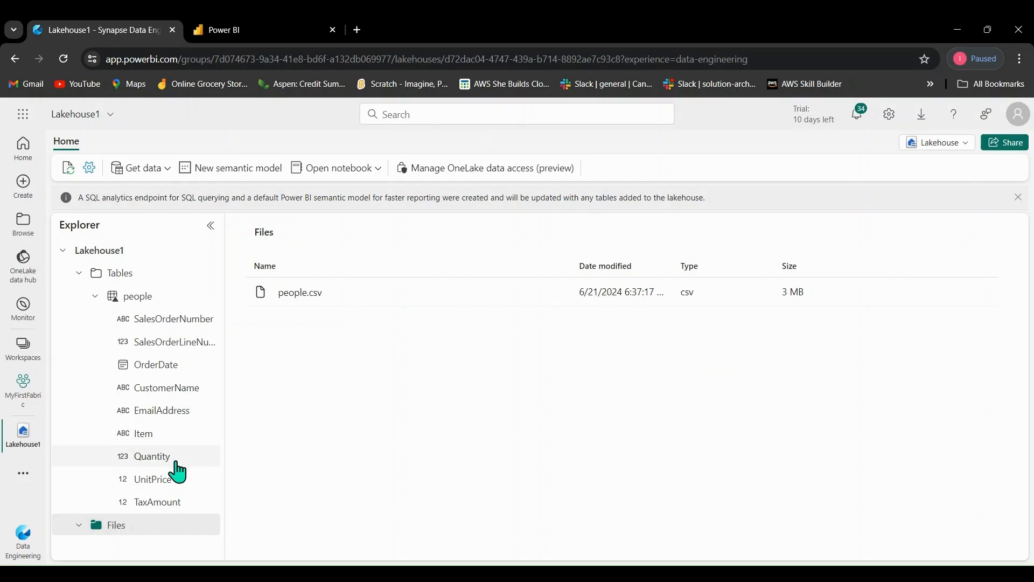
pyautogui.click(96, 296)
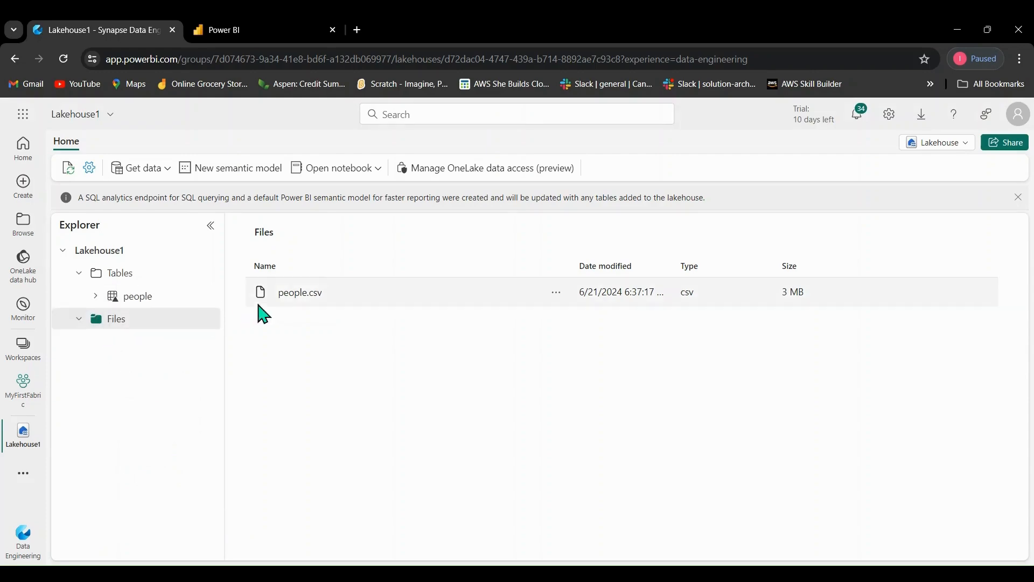
# Compare the raw preview of people.csv with the people table, and return to the Files folder.
pyautogui.click(291, 301)
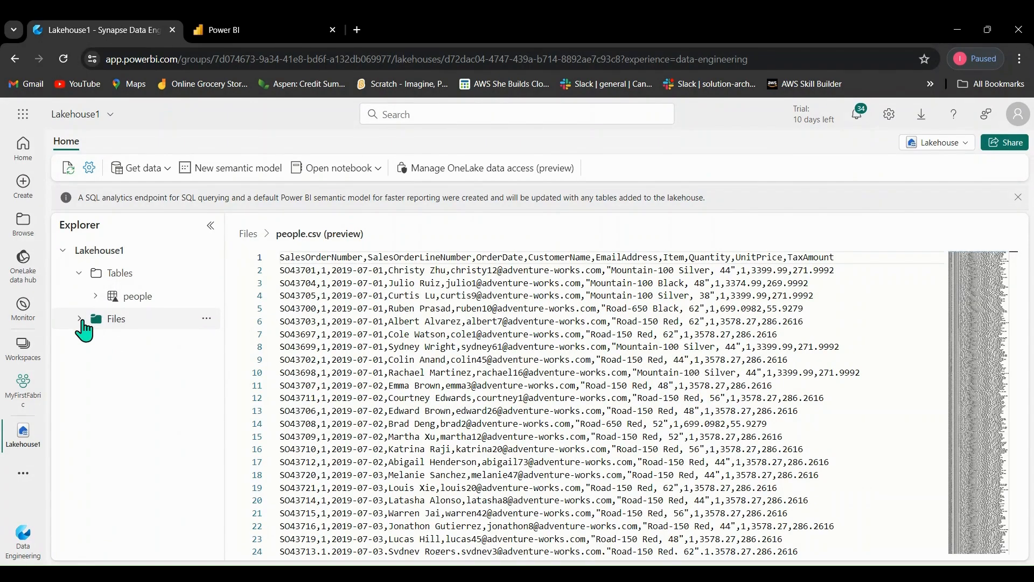
pyautogui.click(123, 298)
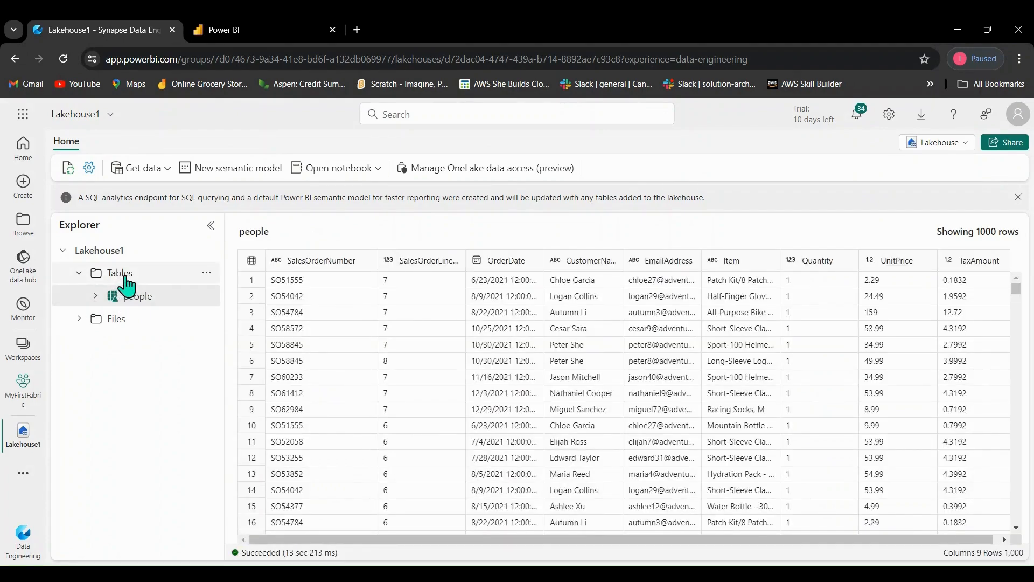
pyautogui.click(112, 323)
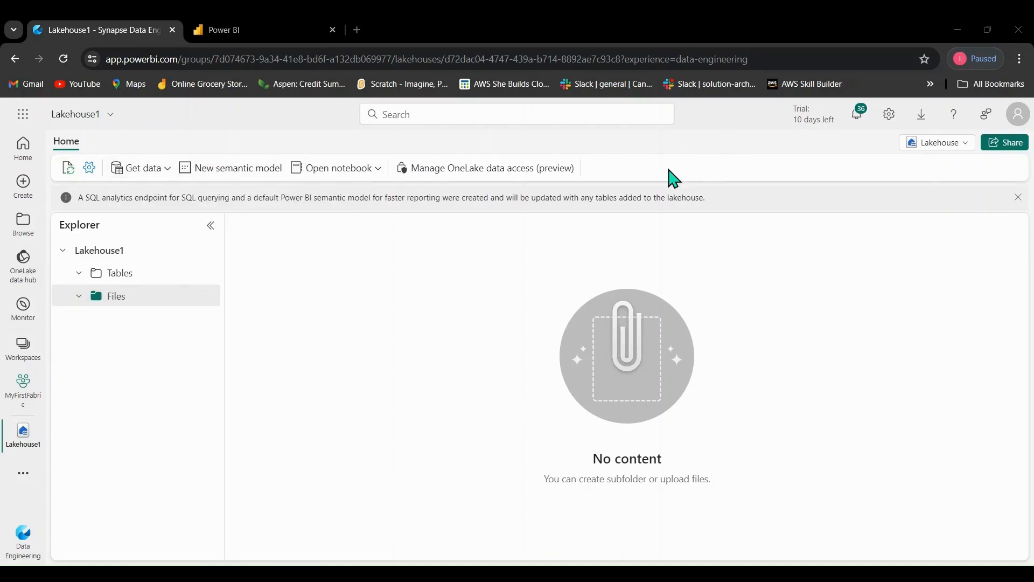
# Upload people.csv to the Files folder of Lakehouse1 with overwriting of existing files enabled.
pyautogui.click(162, 182)
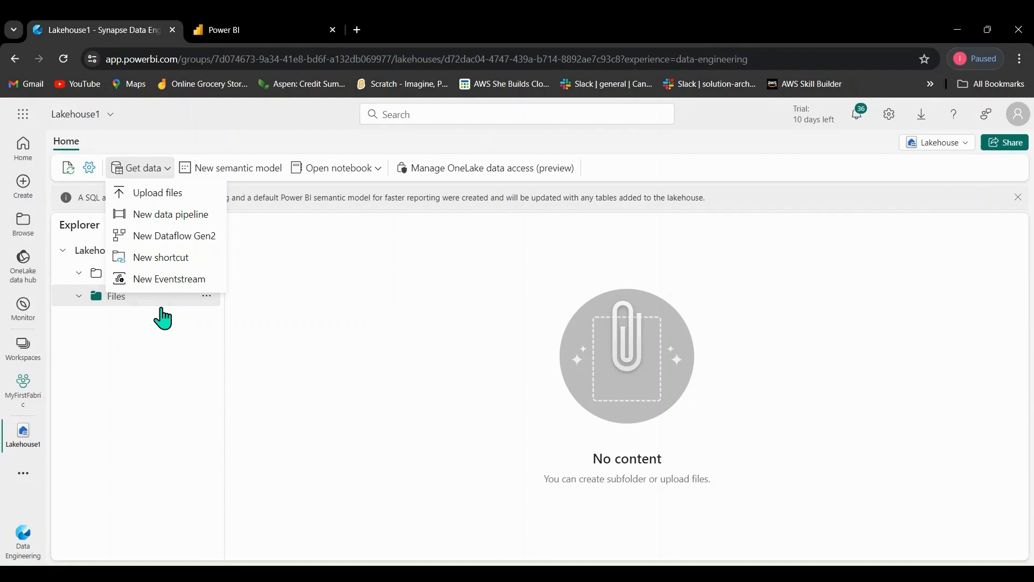
pyautogui.click(158, 195)
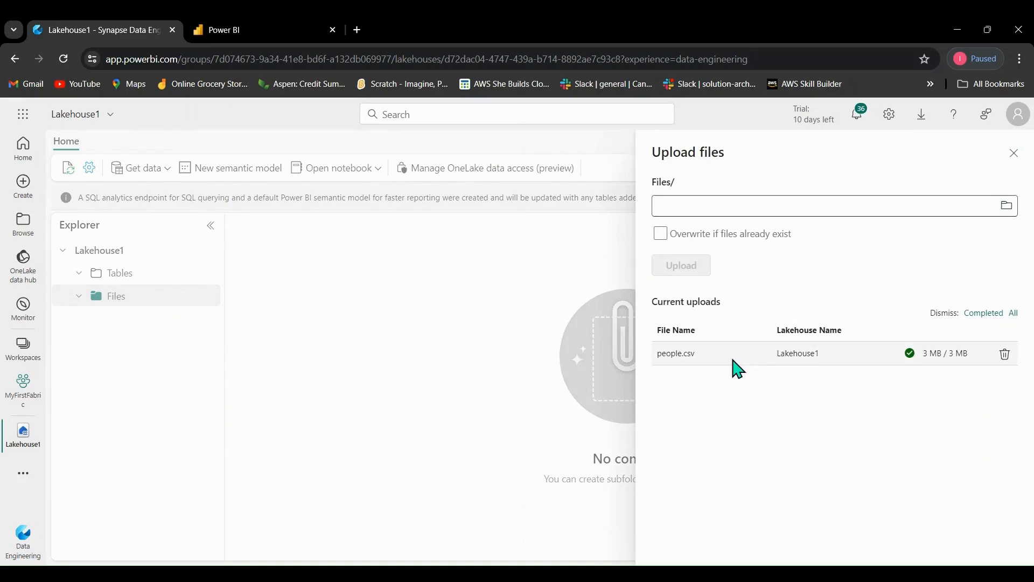
pyautogui.click(1005, 207)
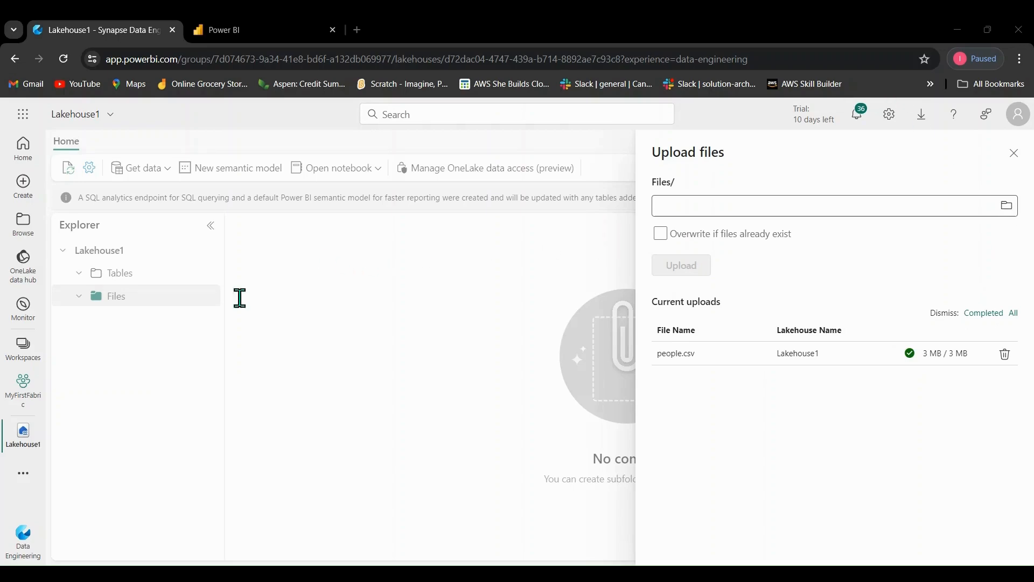
pyautogui.click(398, 320)
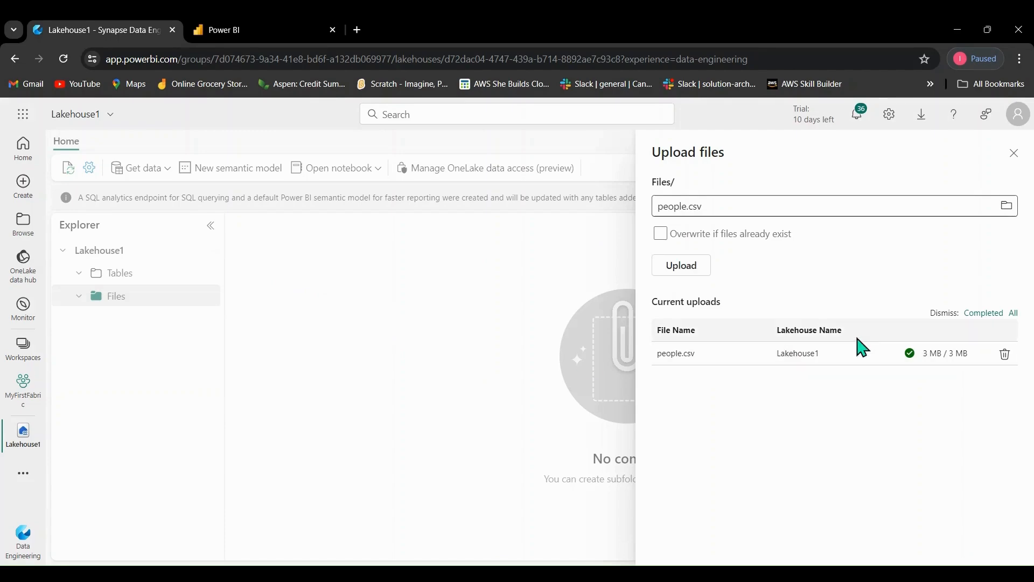
pyautogui.click(665, 249)
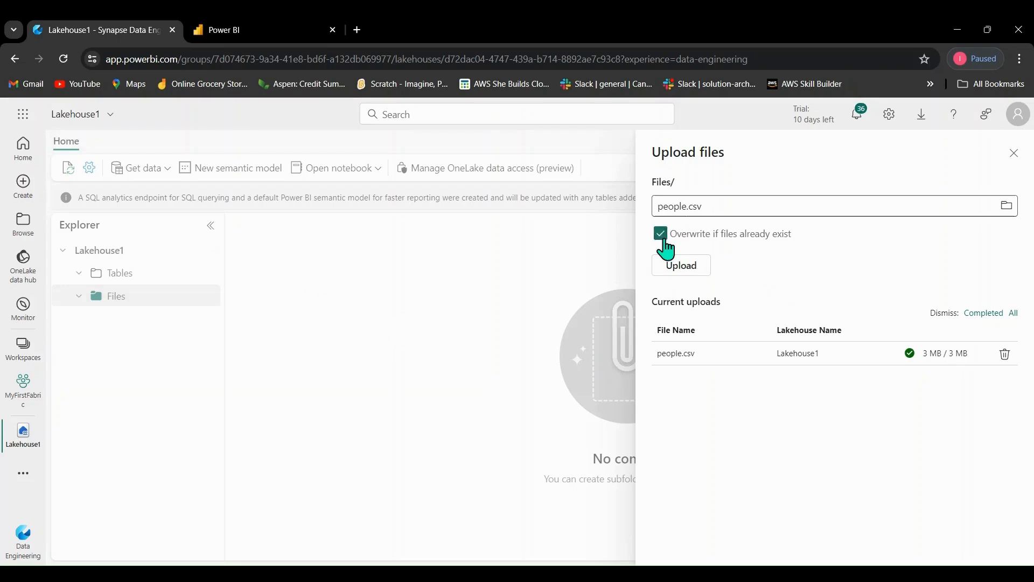
pyautogui.click(690, 277)
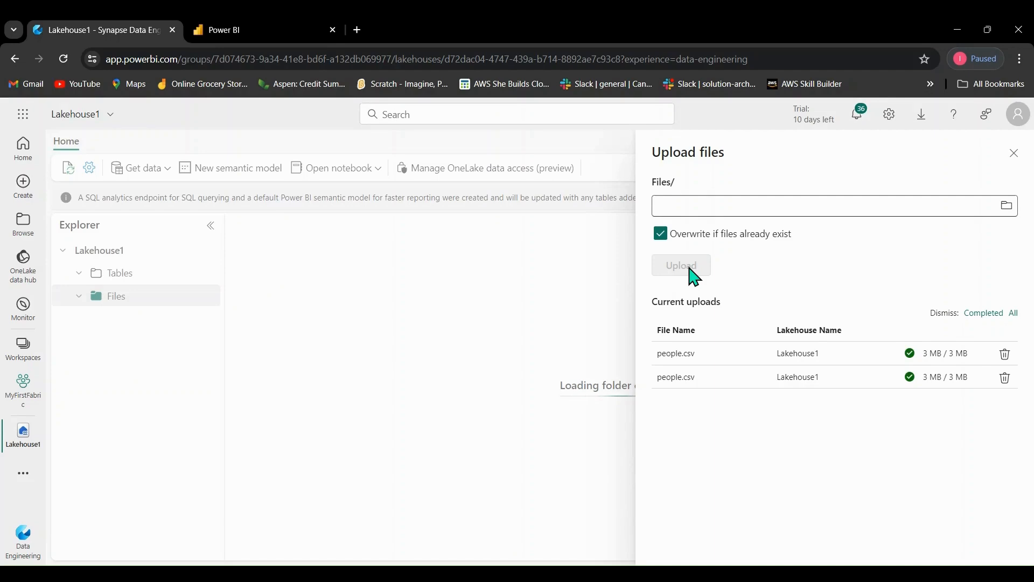
pyautogui.click(1014, 154)
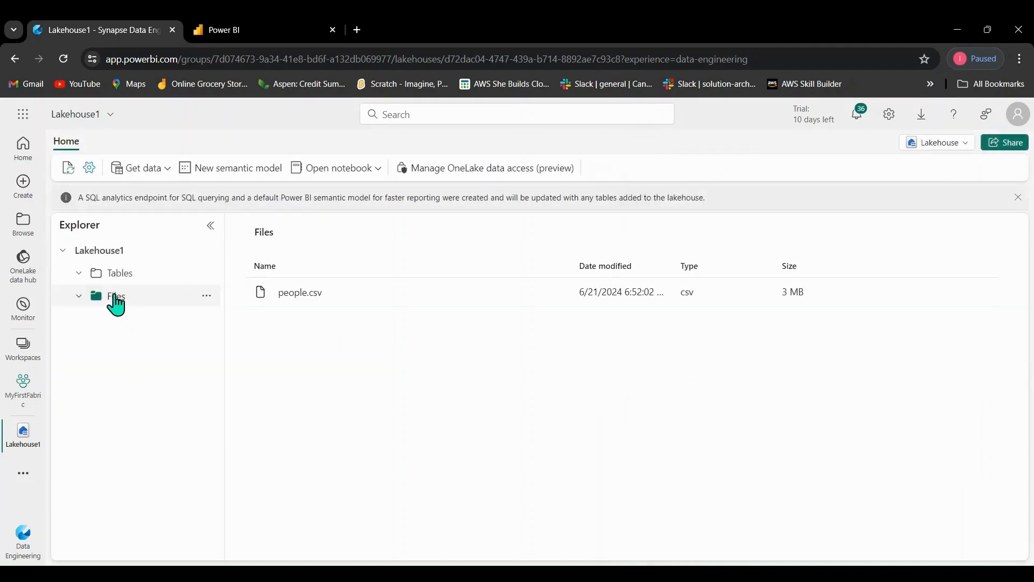
# Preview the contents of people.csv, look at the options for the Files folder, and return to its file listing.
pyautogui.click(293, 300)
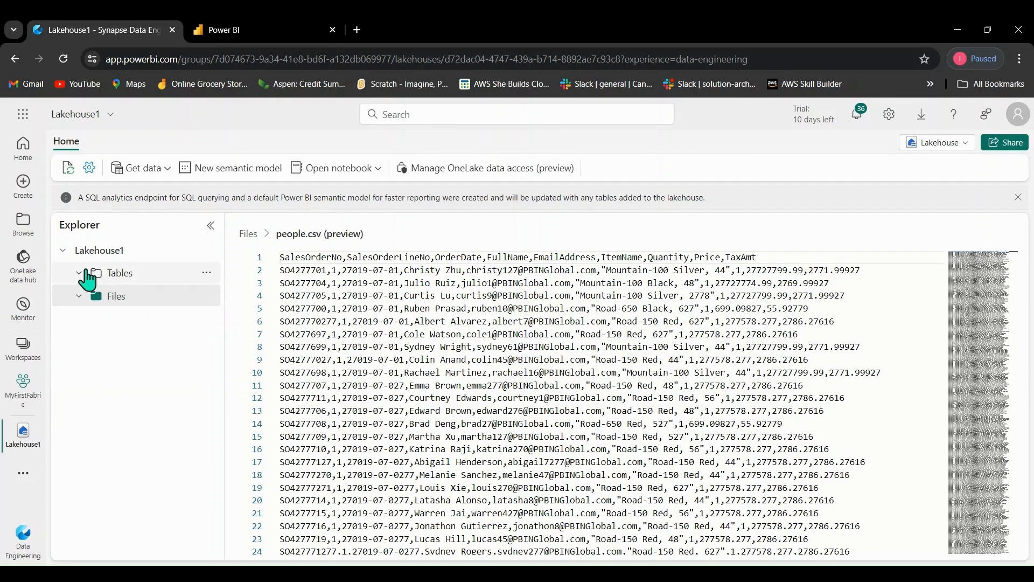
pyautogui.moveTo(150, 292)
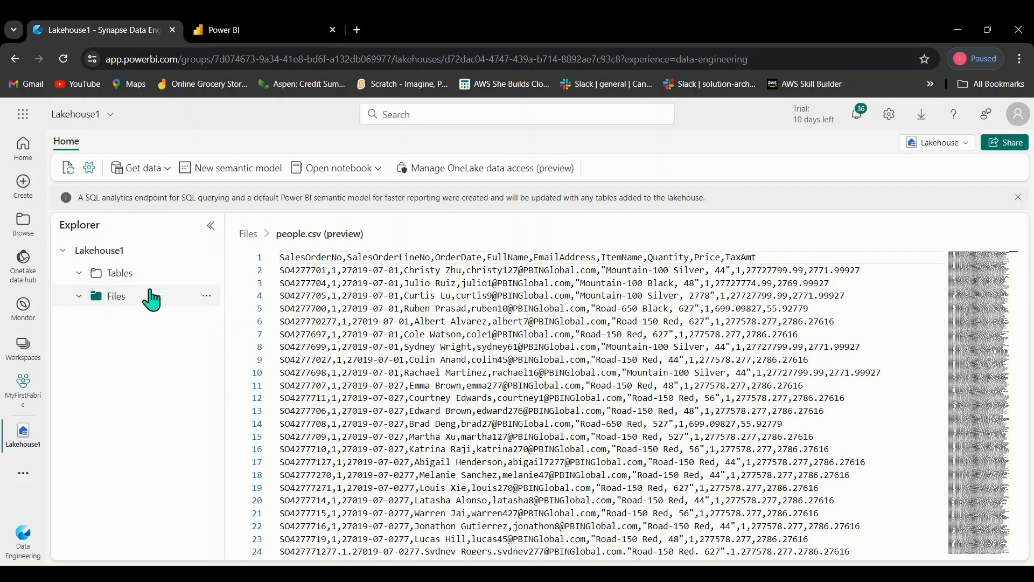
pyautogui.click(207, 296)
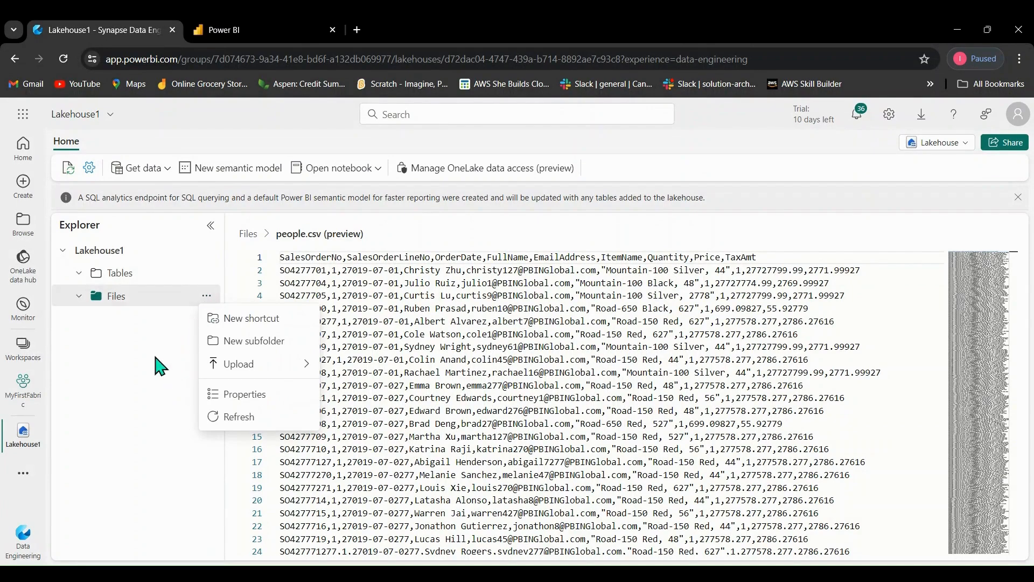
pyautogui.click(143, 339)
pyautogui.click(110, 305)
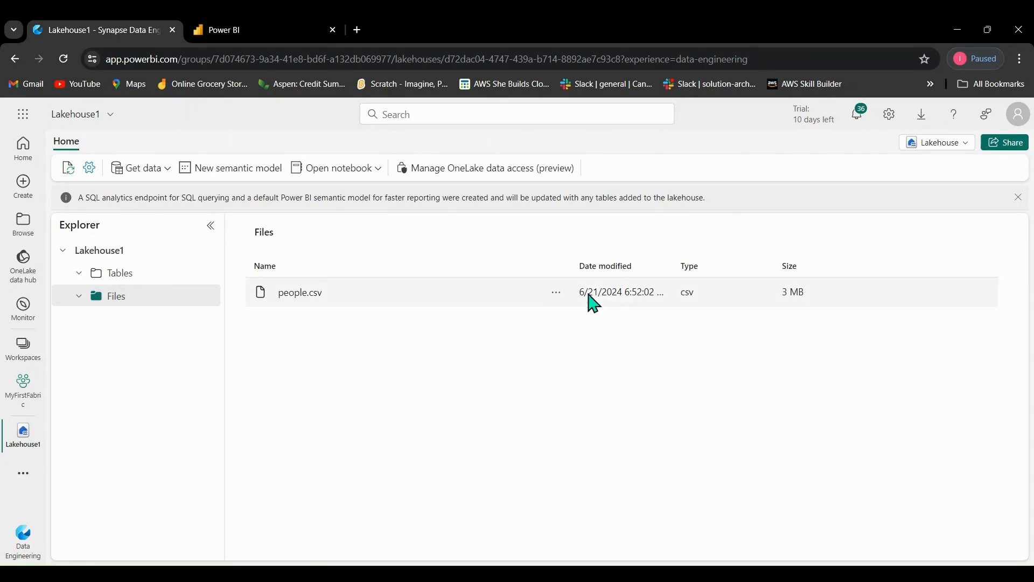
# Load people.csv into a new table named people, using the header for column names and a comma separator, and display its rows.
pyautogui.click(557, 294)
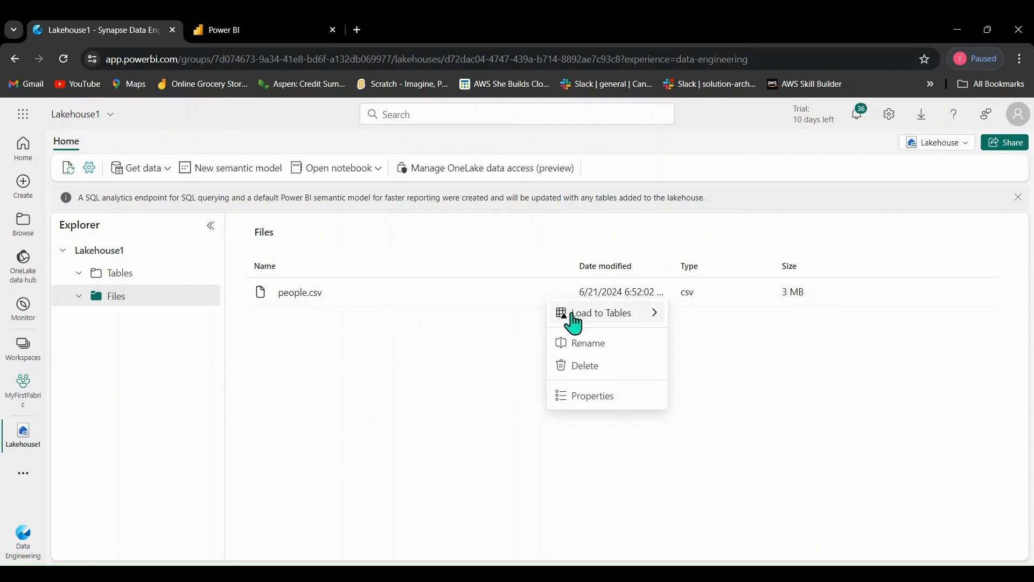
pyautogui.moveTo(572, 319)
pyautogui.click(690, 318)
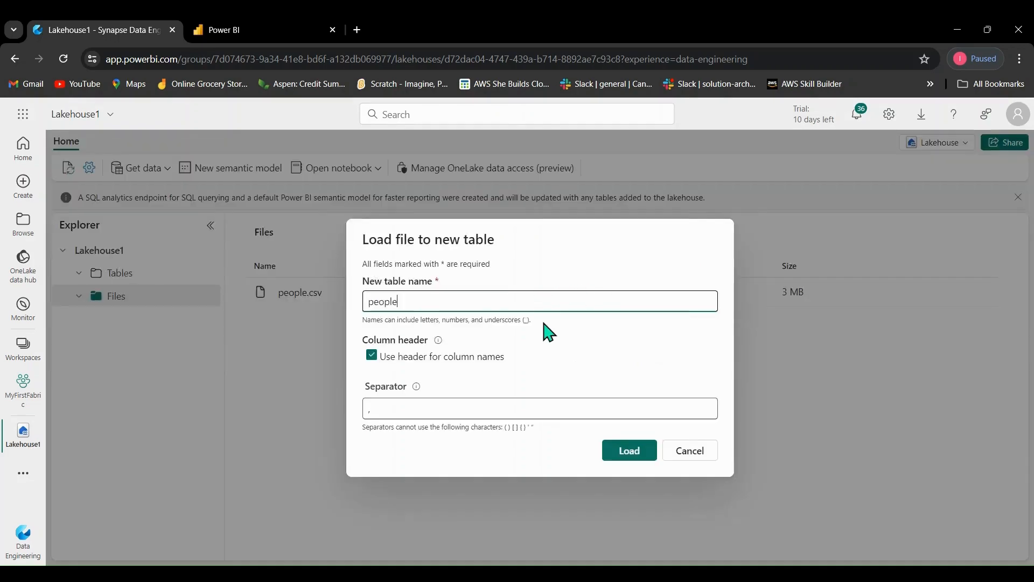
pyautogui.click(617, 461)
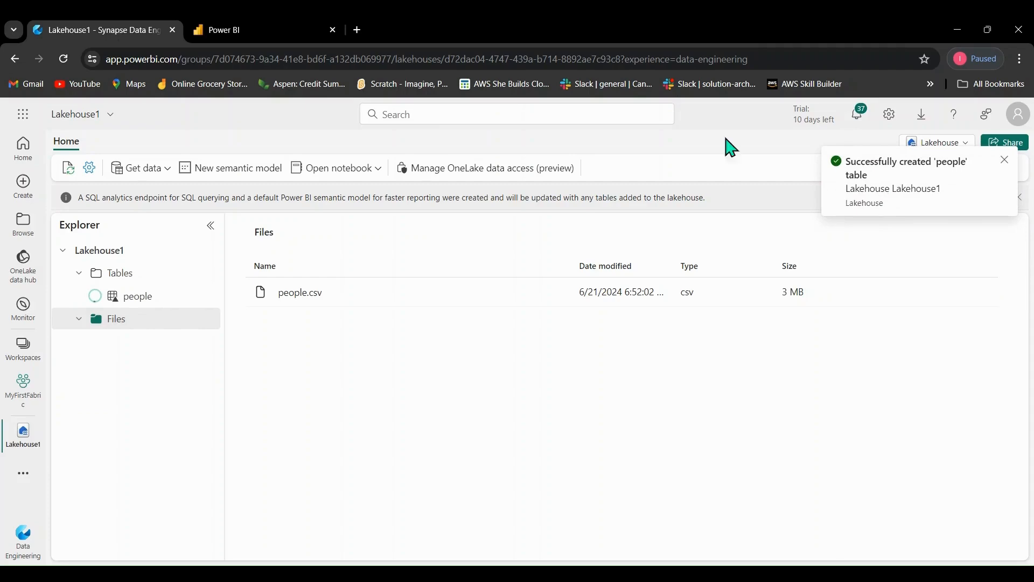
pyautogui.click(143, 302)
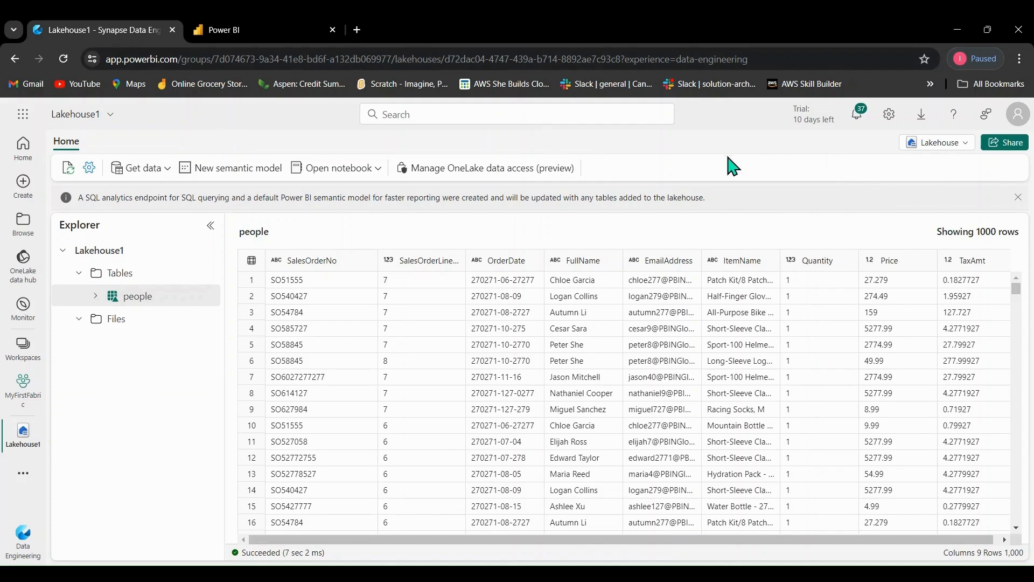
# Switch Lakehouse1 to the SQL analytics endpoint and browse its Schemas down to the people table under dbo.
pyautogui.click(963, 148)
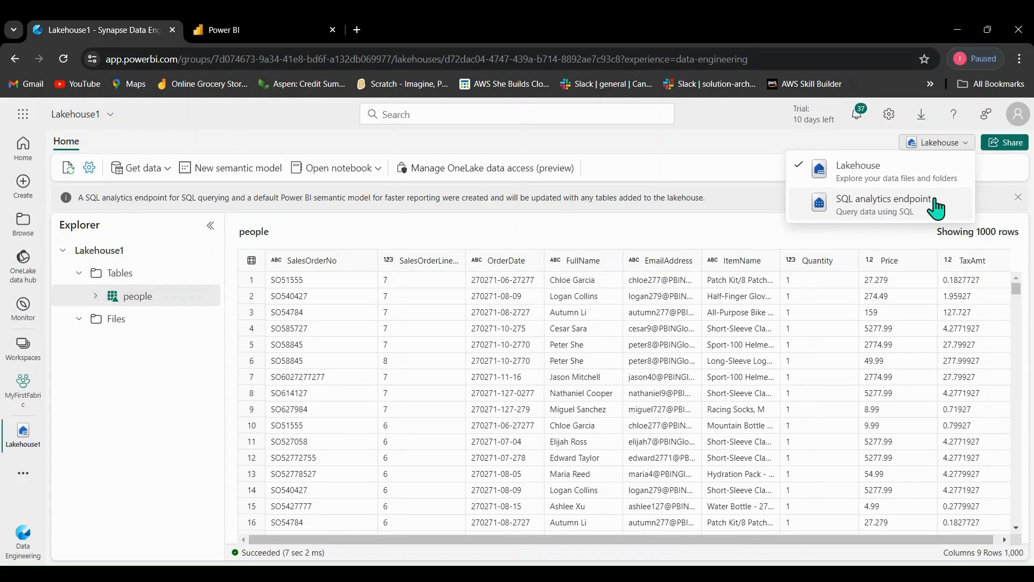
pyautogui.click(865, 225)
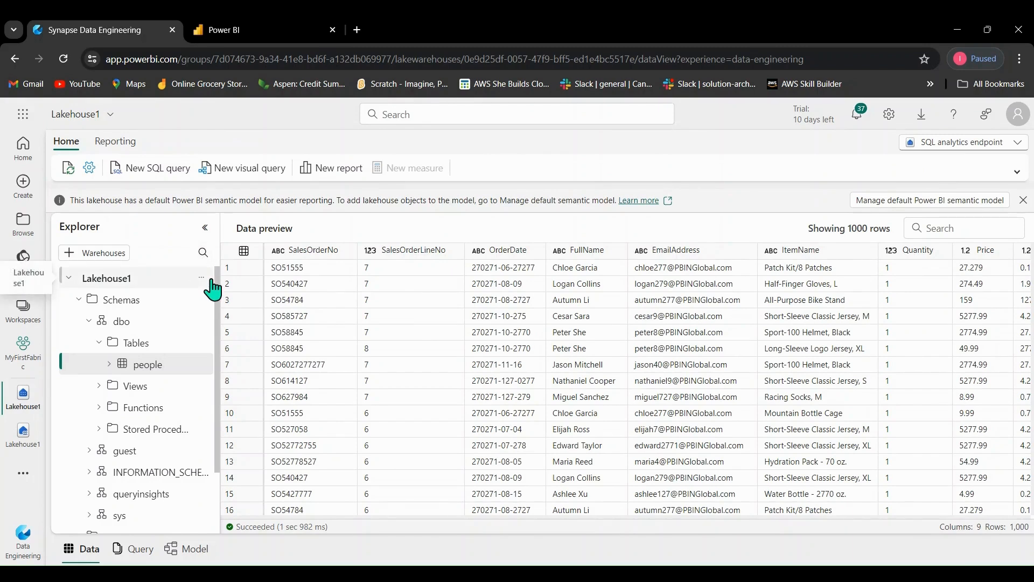
pyautogui.click(67, 279)
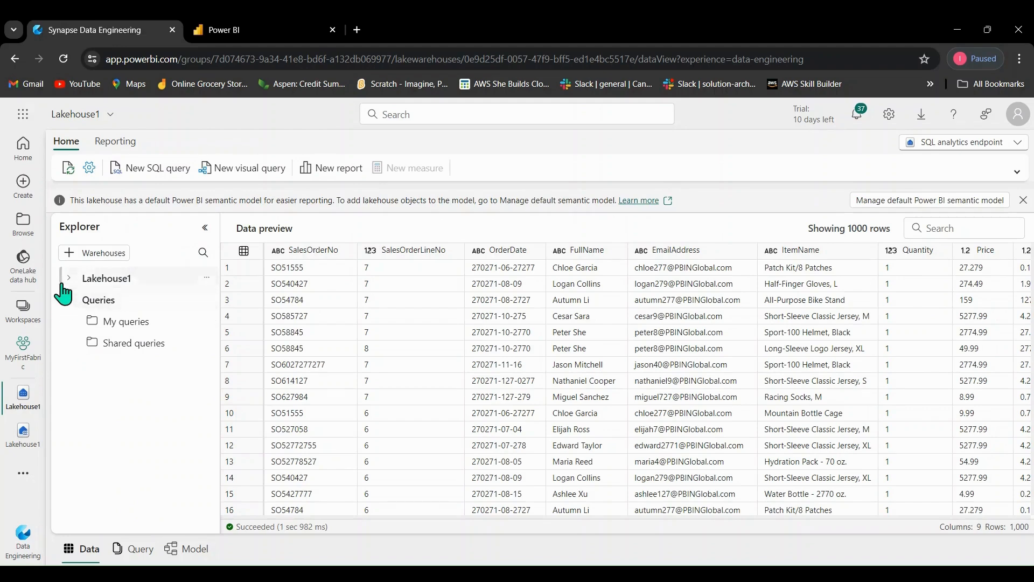
pyautogui.click(68, 279)
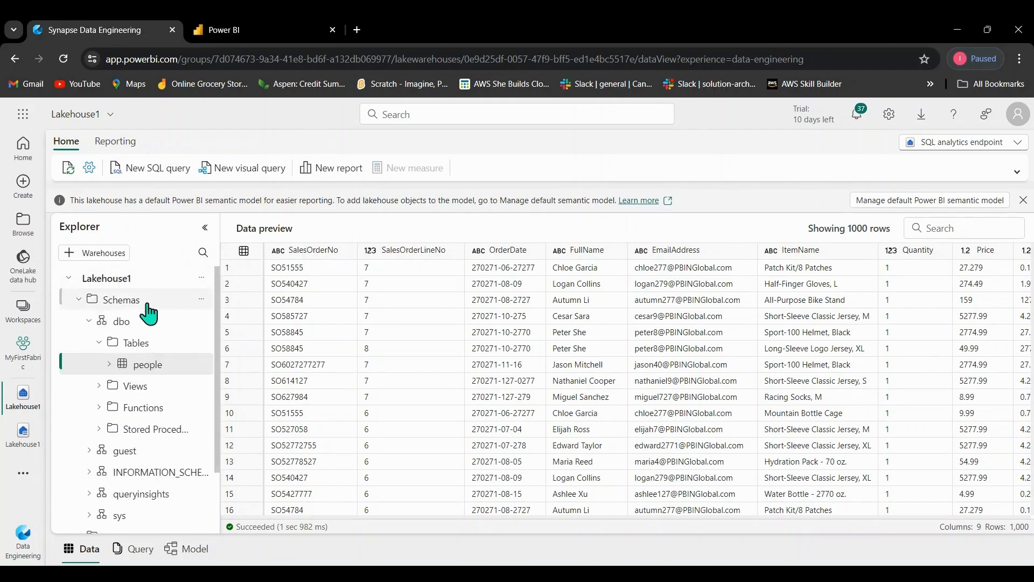
pyautogui.click(78, 299)
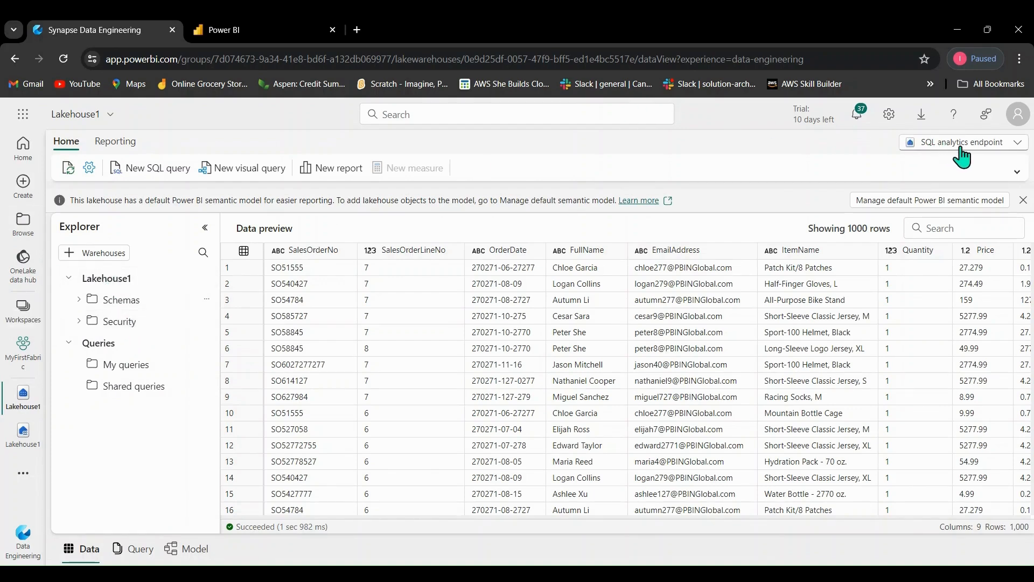
pyautogui.click(78, 300)
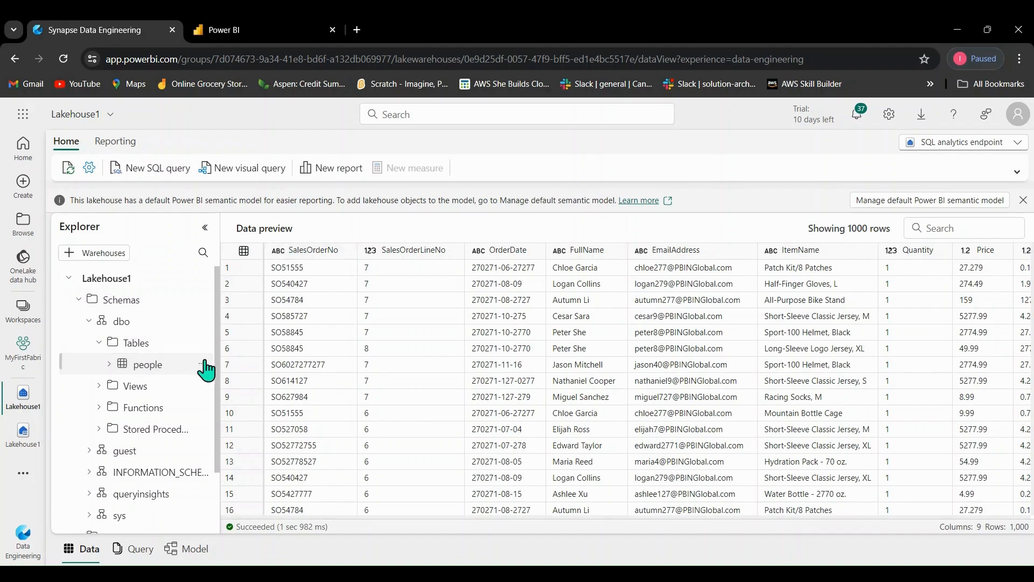
# Check the people table's columns and start a new SQL query with "select itemName, Sum (Price*Quantity) As Profit".
pyautogui.click(153, 172)
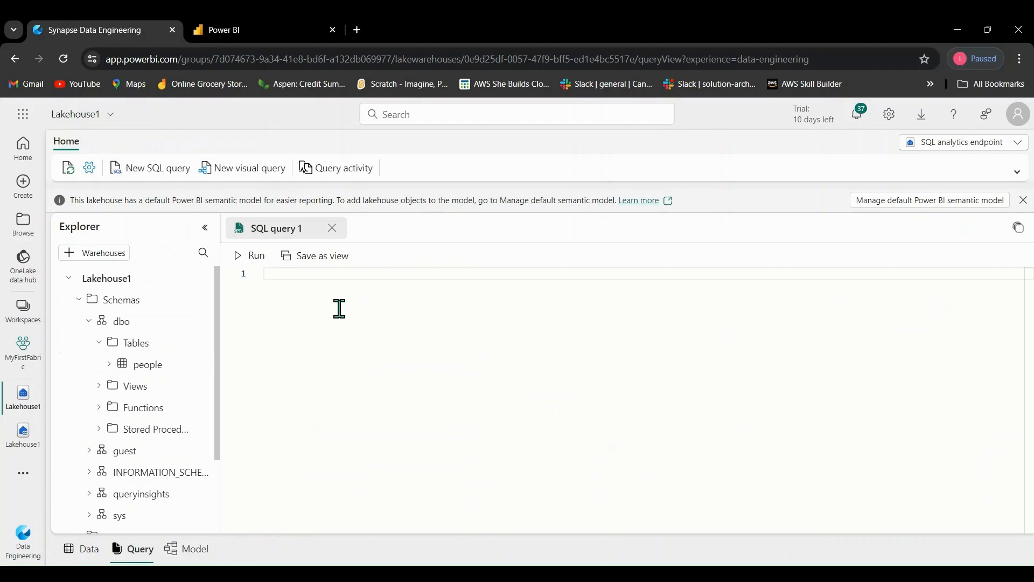
pyautogui.click(160, 370)
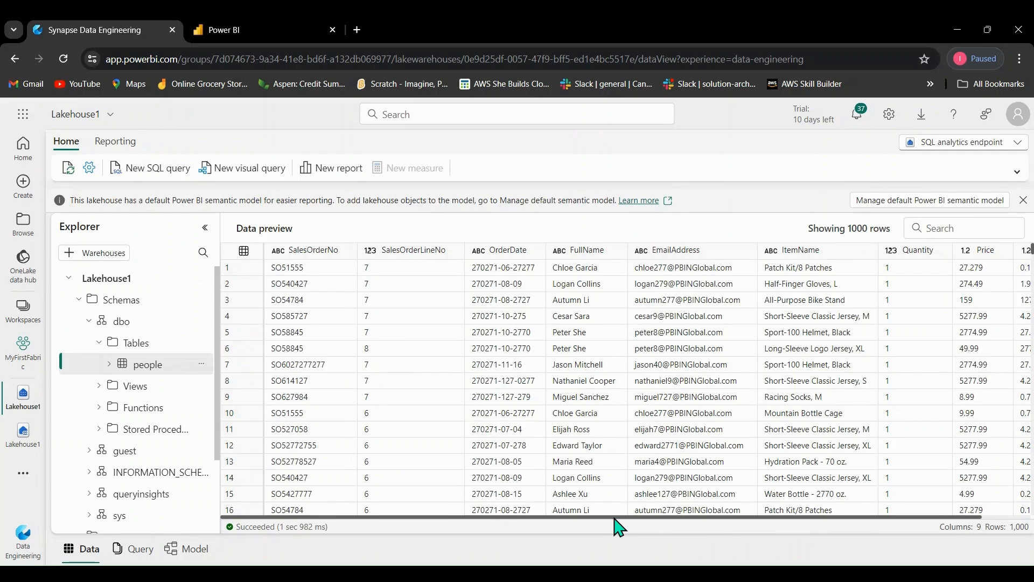
pyautogui.click(149, 171)
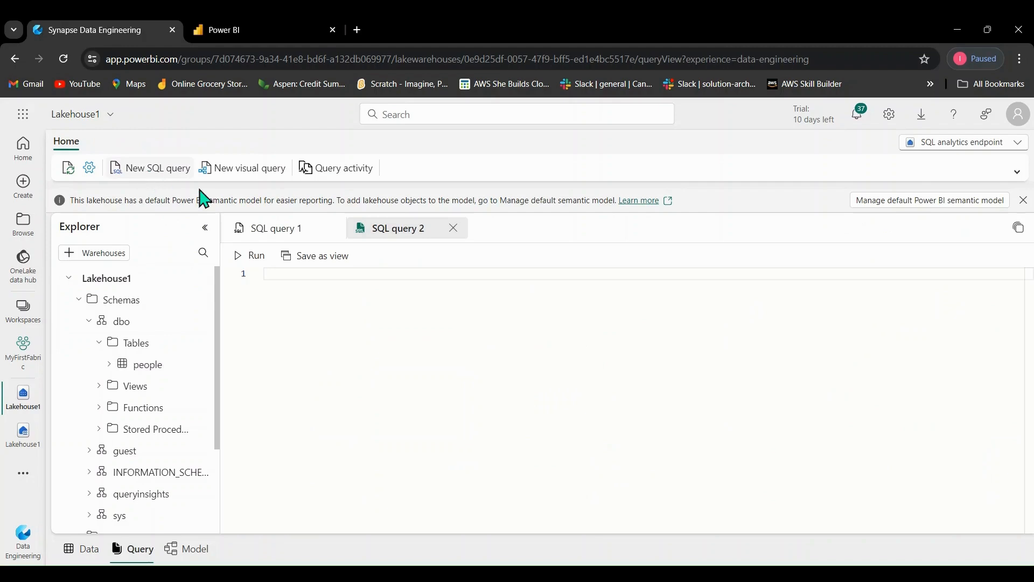
pyautogui.write('sel')
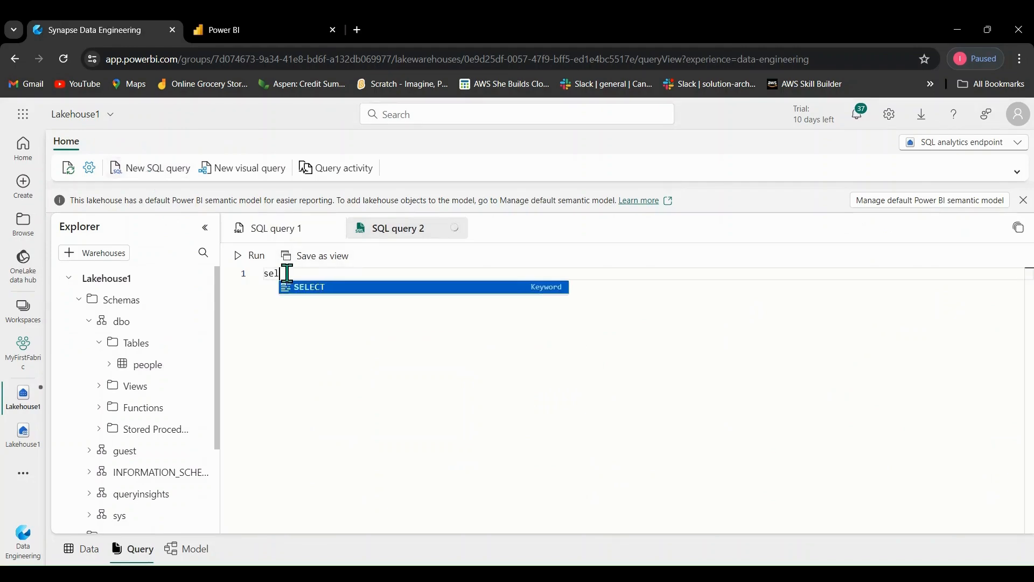
pyautogui.write('ect ')
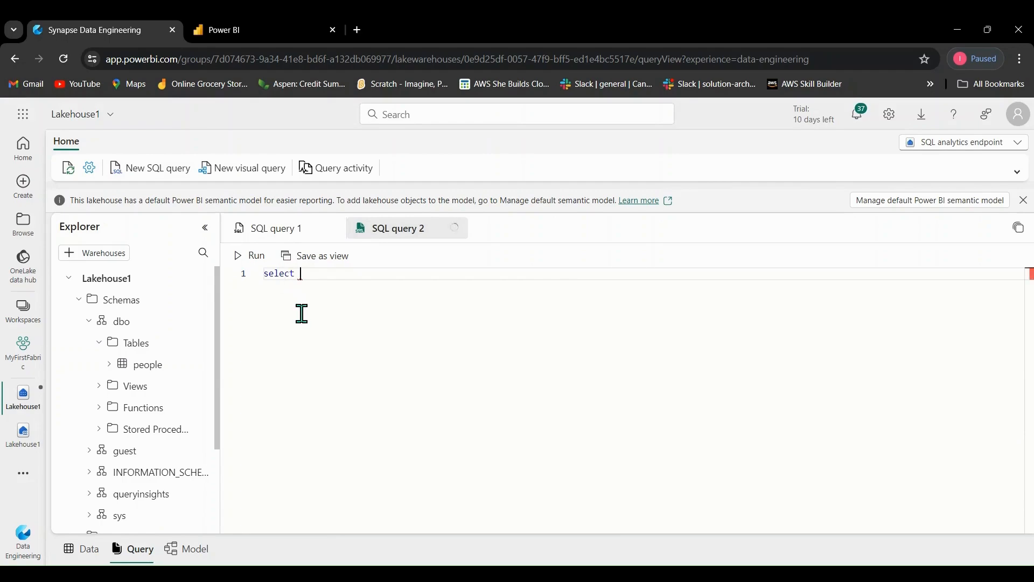
pyautogui.write('ite')
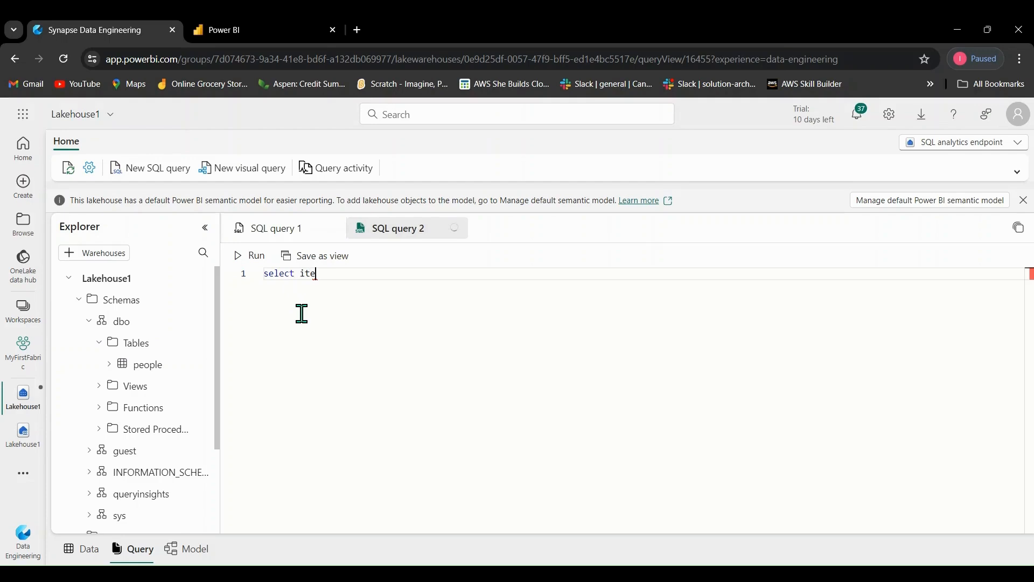
pyautogui.write('mName, Sum (Price*Quantity')
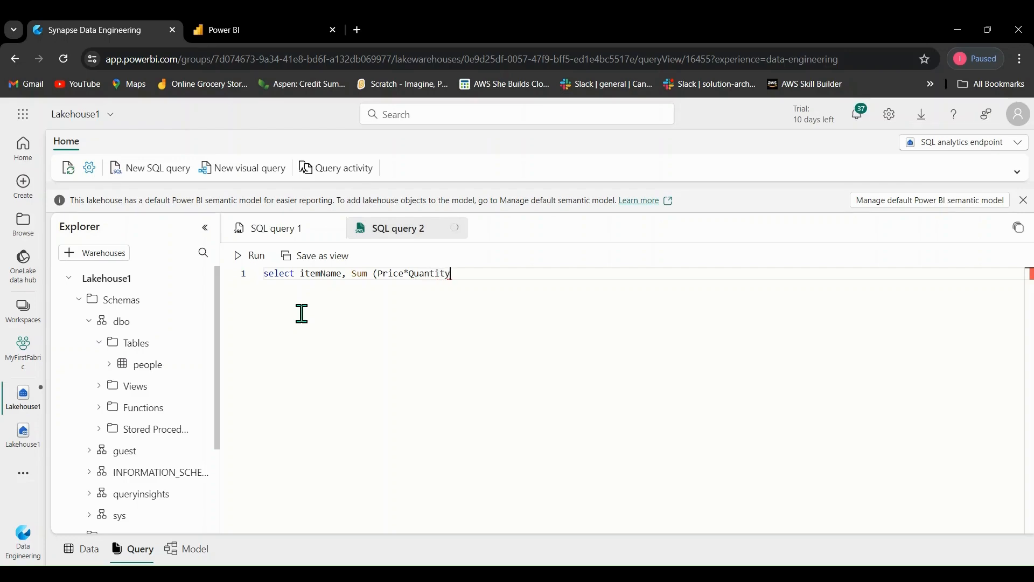
pyautogui.write(') As Profit')
pyautogui.press('Return')
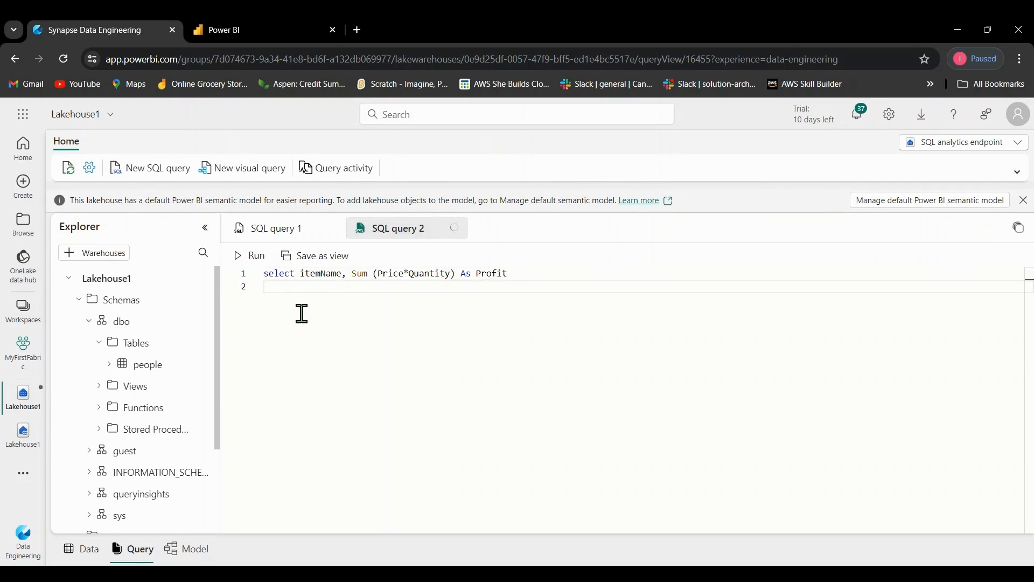
# Complete SQL query 2 with "From people", "Group by itemName" and "Order by Profit desc;", and run it with the empty SQL query 1 closed.
pyautogui.write('From people')
pyautogui.press('Return')
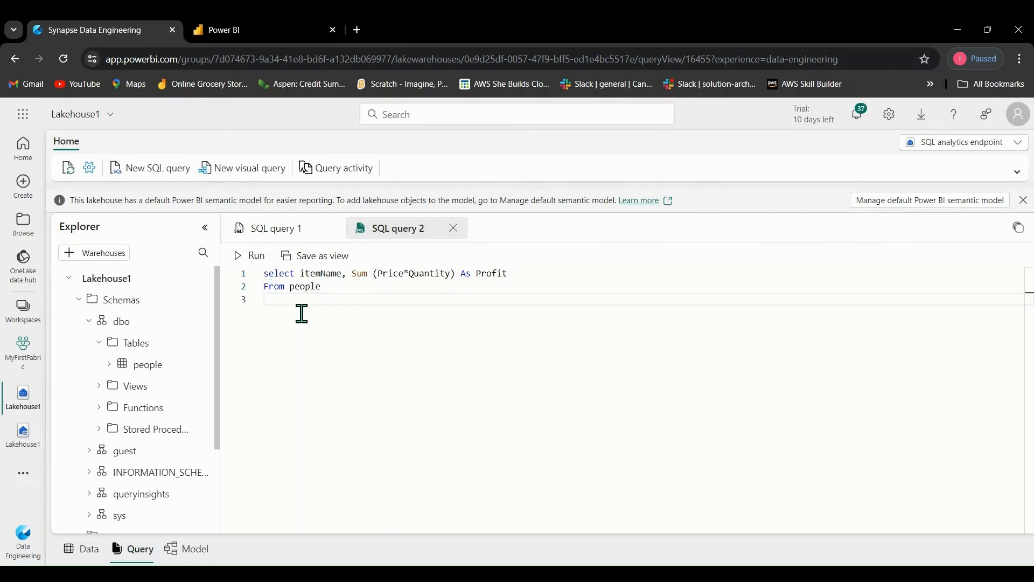
pyautogui.write('Group by itemName')
pyautogui.press('Return')
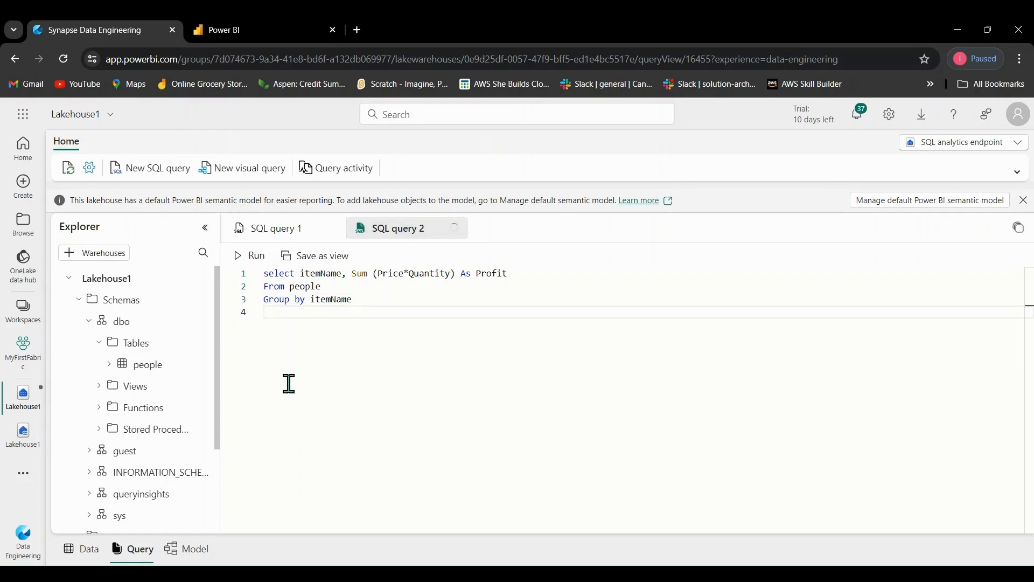
pyautogui.write('Order by Profit desc;')
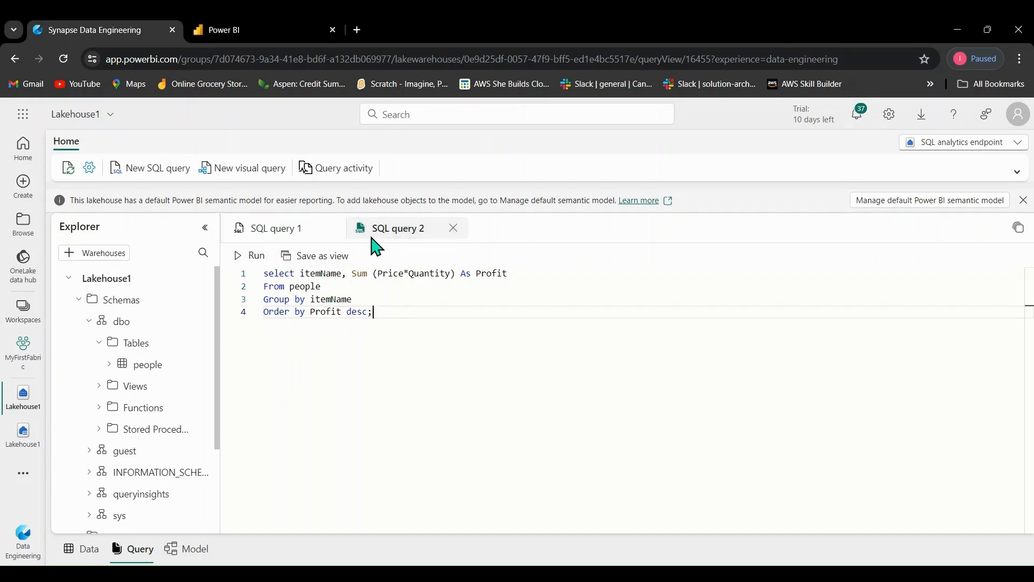
pyautogui.click(332, 228)
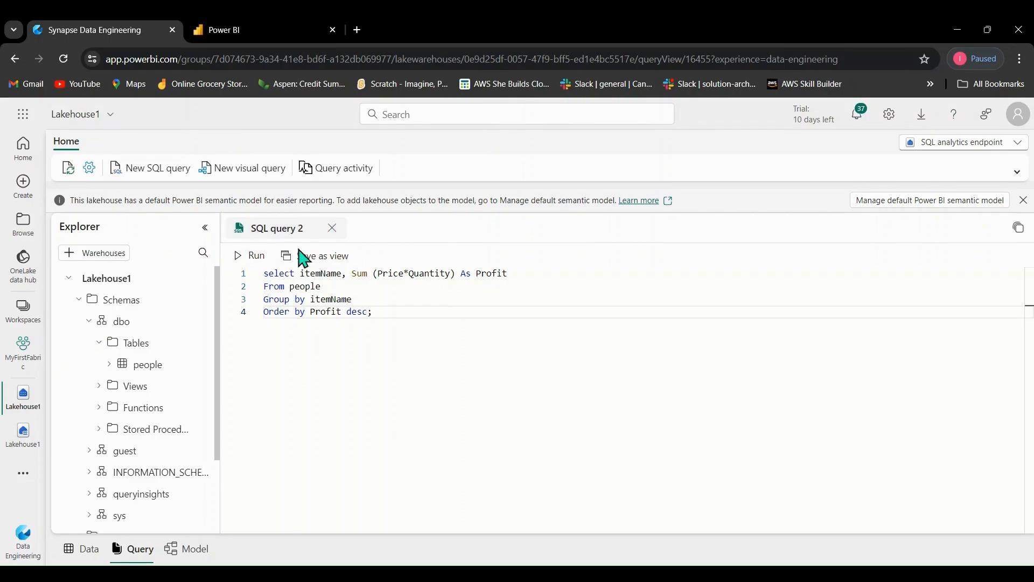
pyautogui.click(239, 263)
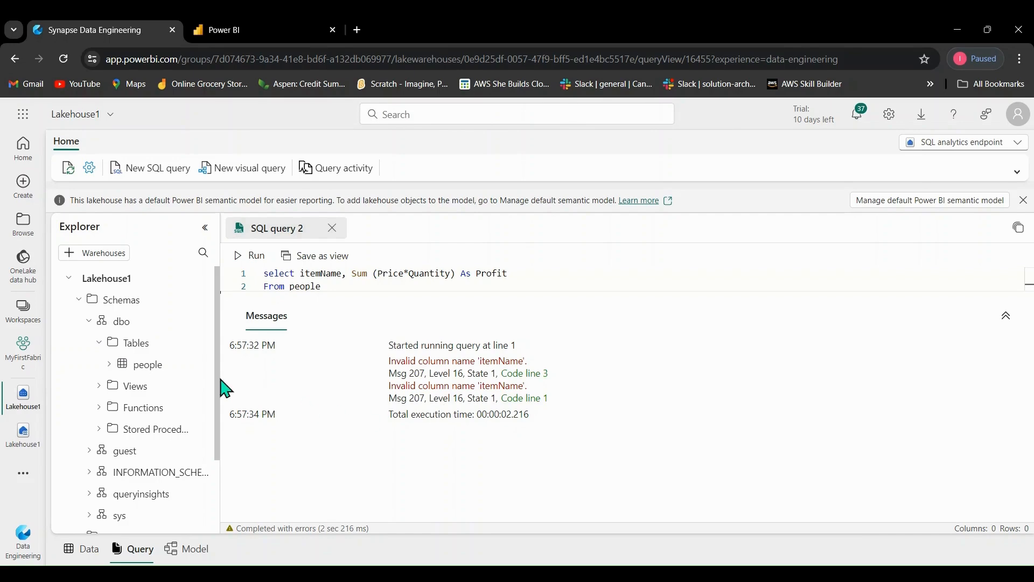
# Check the exact column names of the people table in its data preview.
pyautogui.click(150, 371)
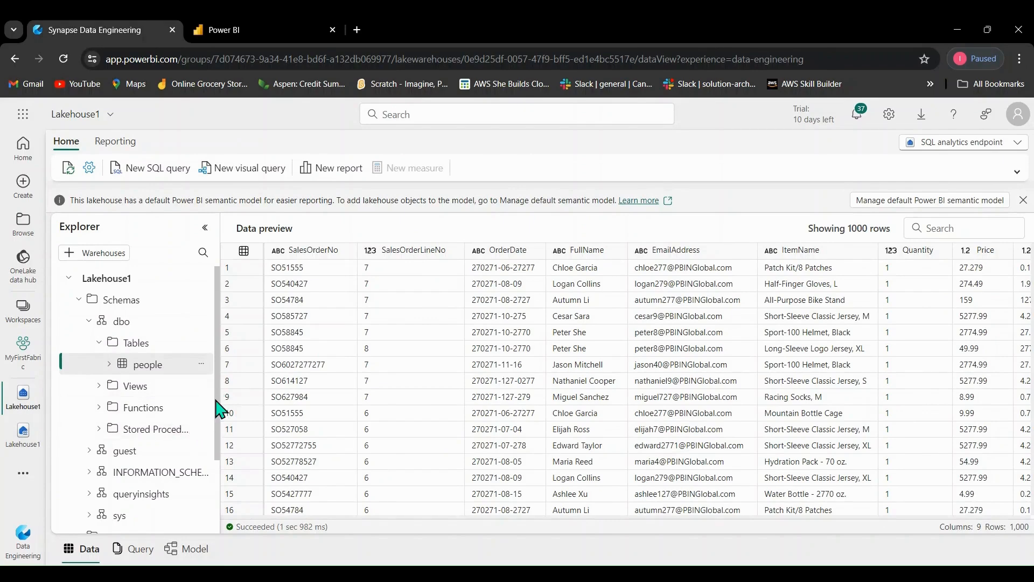
# Reopen SQL query 2 and correct the selected column name in its first line to ItemName.
pyautogui.scroll(-2, 208, 450)
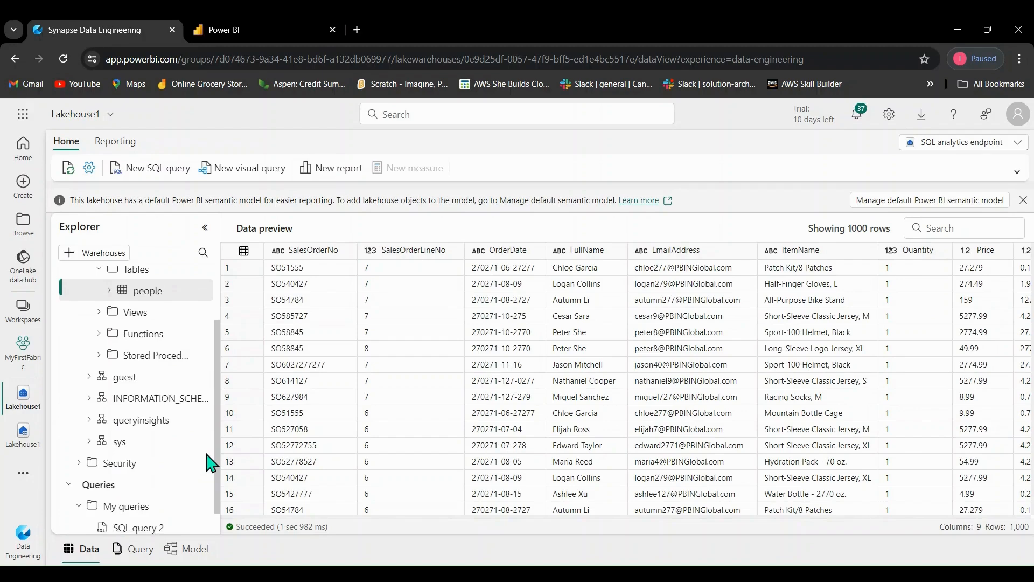
pyautogui.click(146, 500)
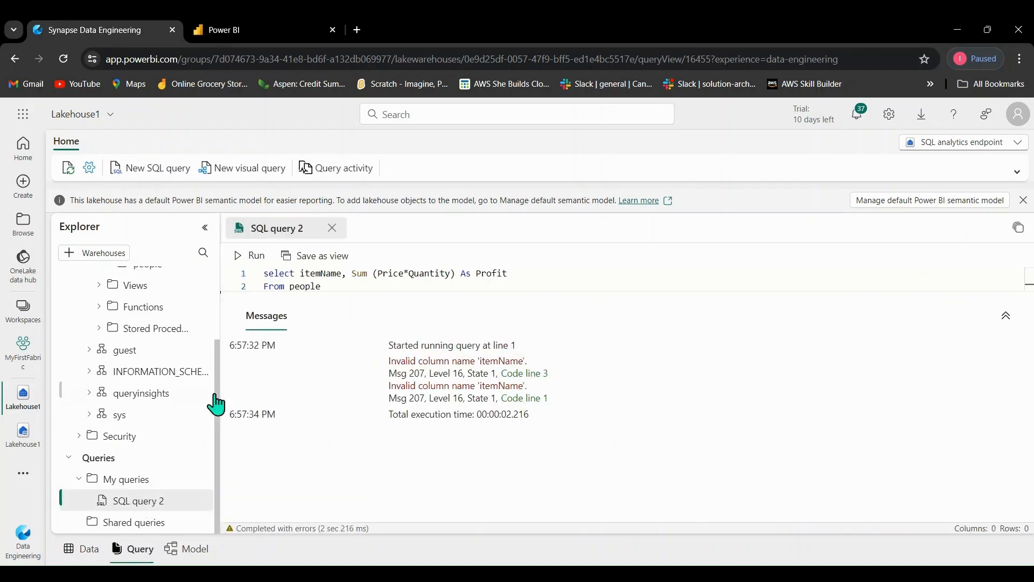
pyautogui.doubleClick(310, 275)
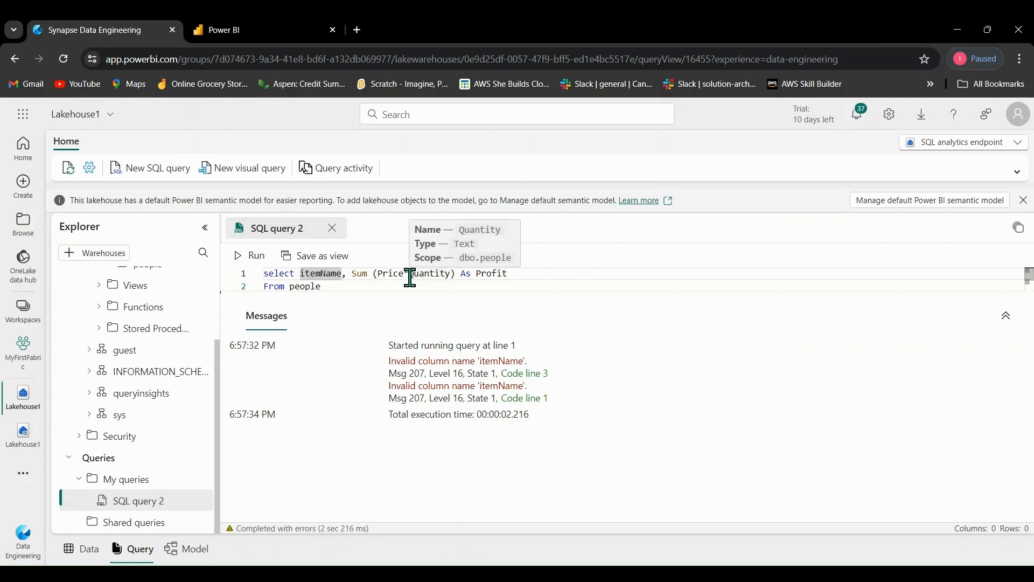
pyautogui.press('BackSpace')
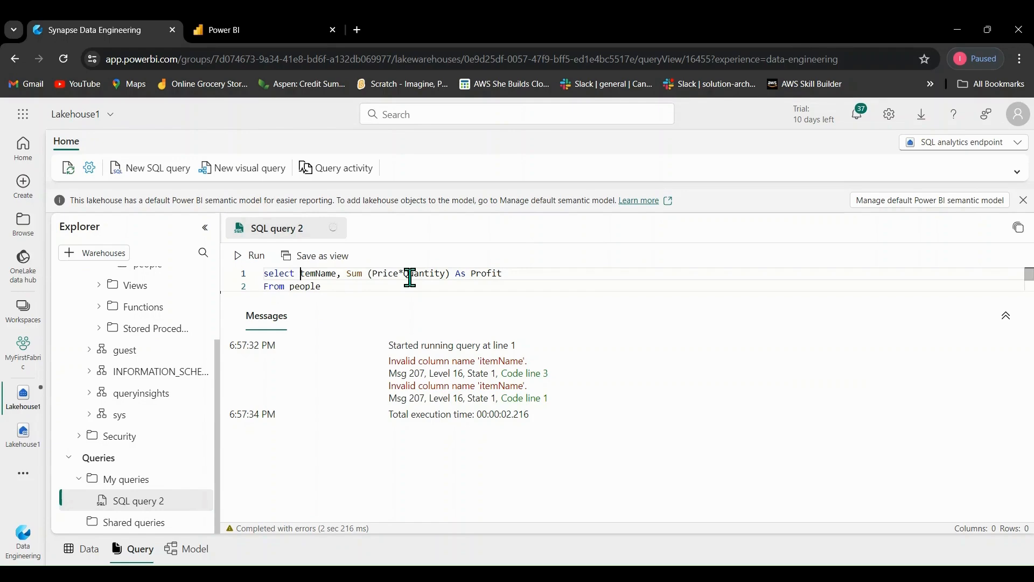
pyautogui.write('I')
pyautogui.click(335, 289)
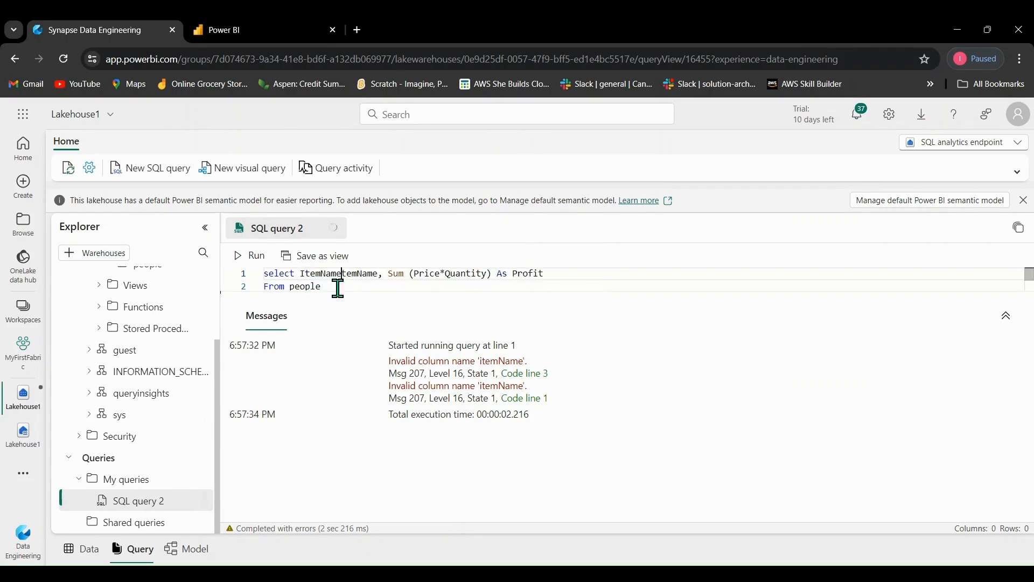
pyautogui.press('BackSpace')
pyautogui.press('BackSpace')
pyautogui.press('BackSpace')
pyautogui.press('BackSpace')
pyautogui.press('BackSpace')
pyautogui.press('BackSpace')
pyautogui.press('BackSpace')
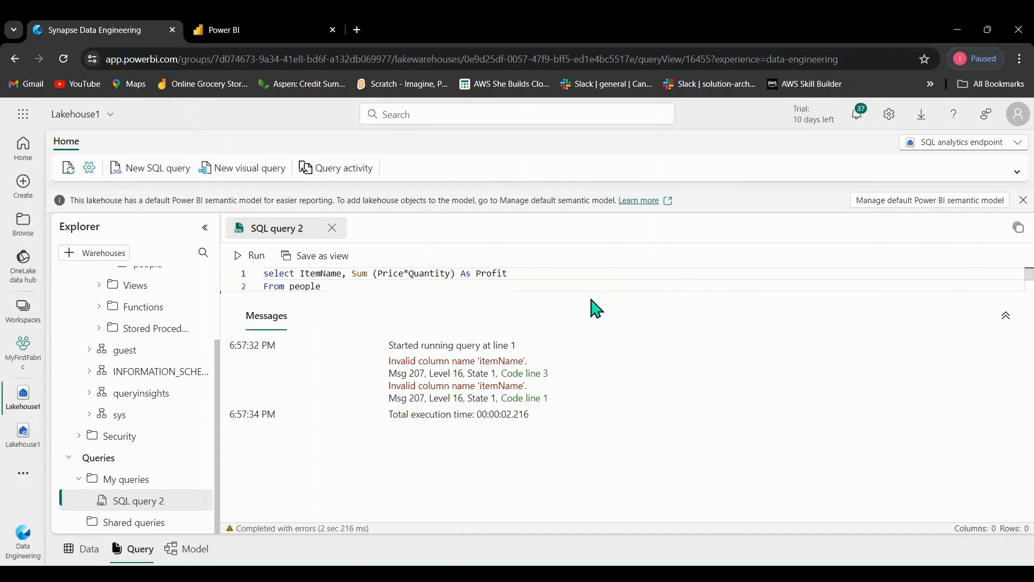
# Enlarge the query editor, correct the Group by column to ItemName and run SQL query 2, narrowing the ItemName column in the results.
pyautogui.moveTo(589, 291); pyautogui.dragTo(596, 345)
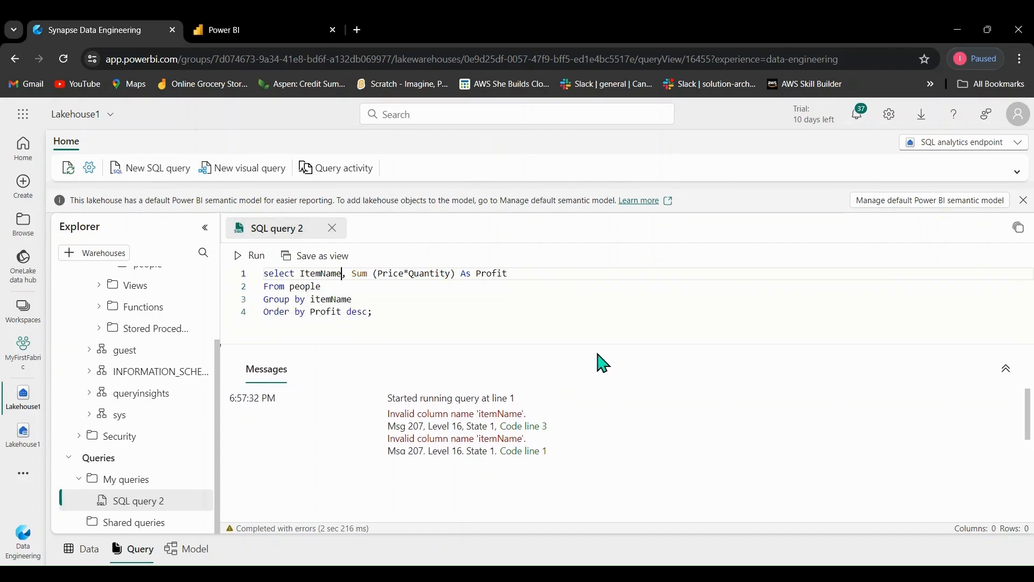
pyautogui.click(296, 289)
pyautogui.doubleClick(295, 289)
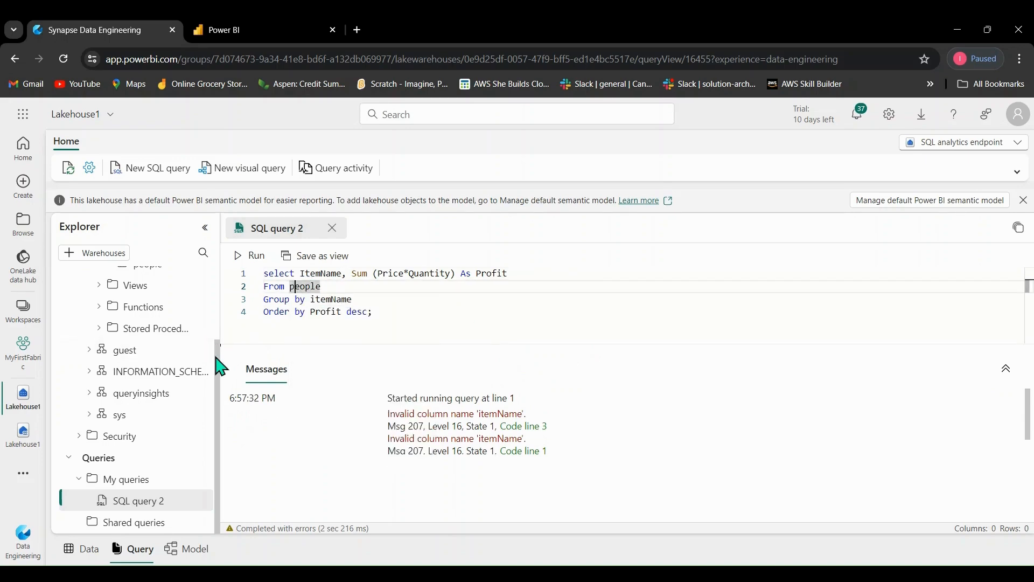
pyautogui.moveTo(216, 357)
pyautogui.mouseDown()
pyautogui.moveTo(217, 324)
pyautogui.moveTo(212, 341)
pyautogui.mouseUp()
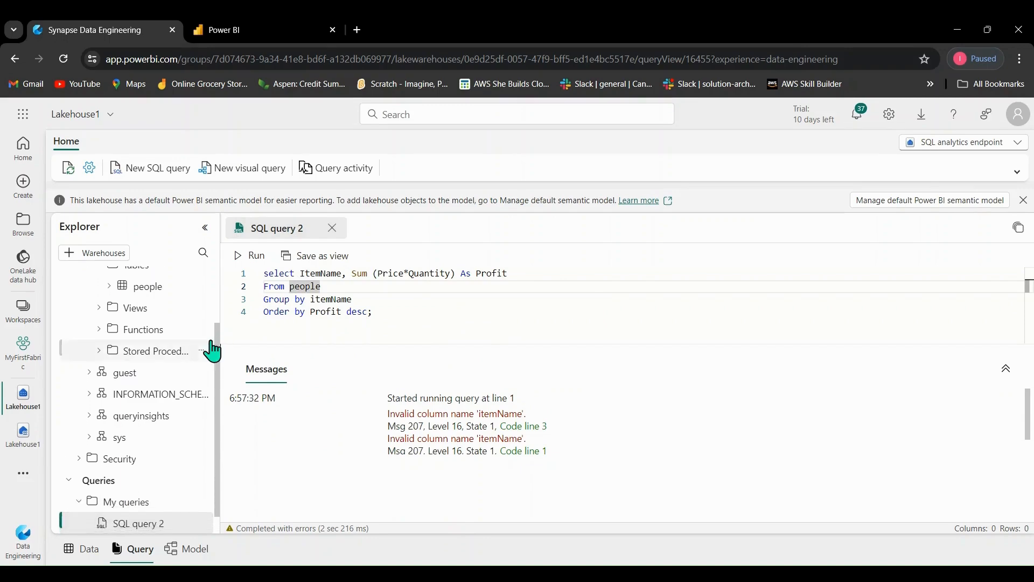
pyautogui.doubleClick(319, 299)
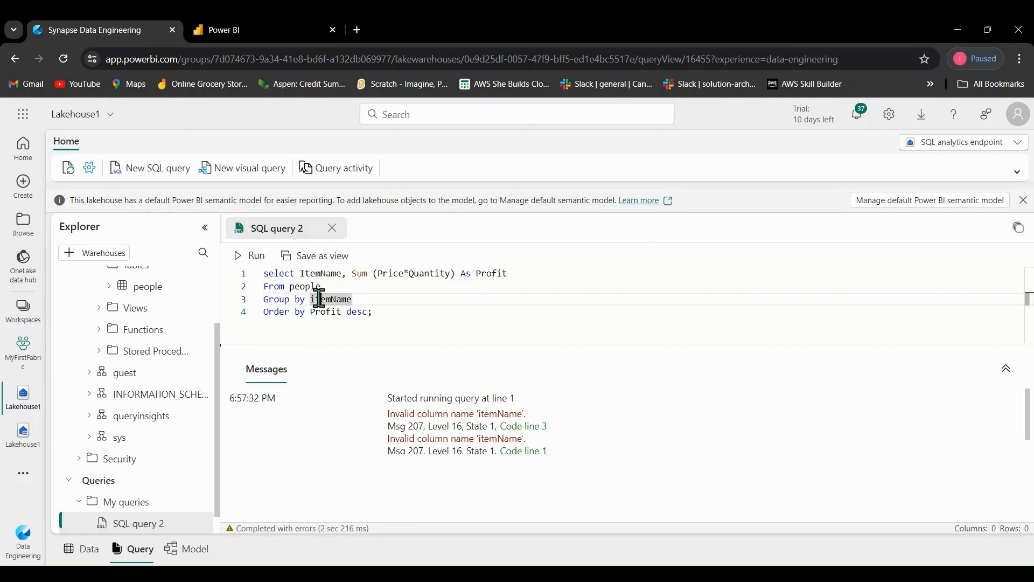
pyautogui.click(319, 298)
pyautogui.press('BackSpace')
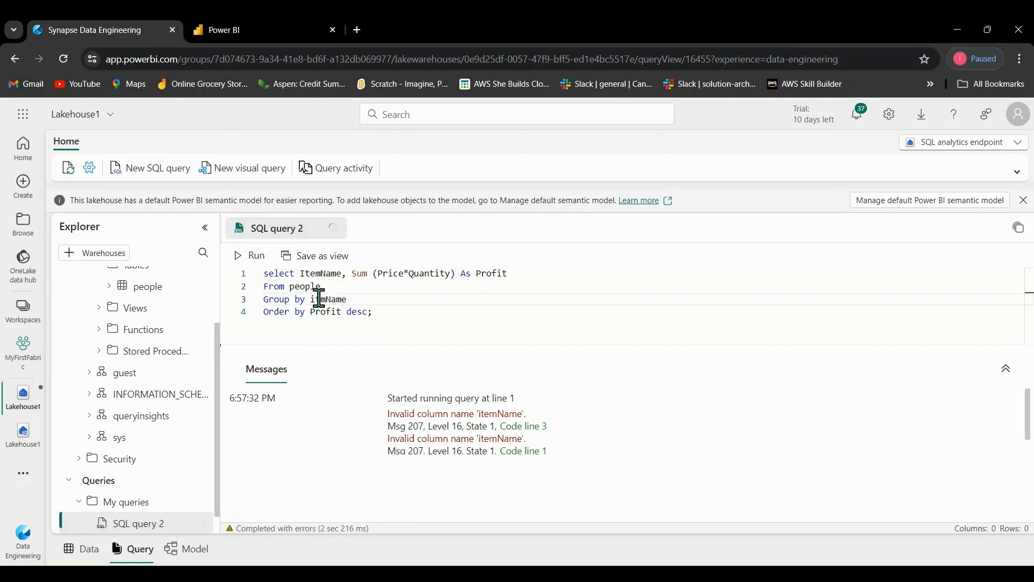
pyautogui.press('BackSpace')
pyautogui.write('I')
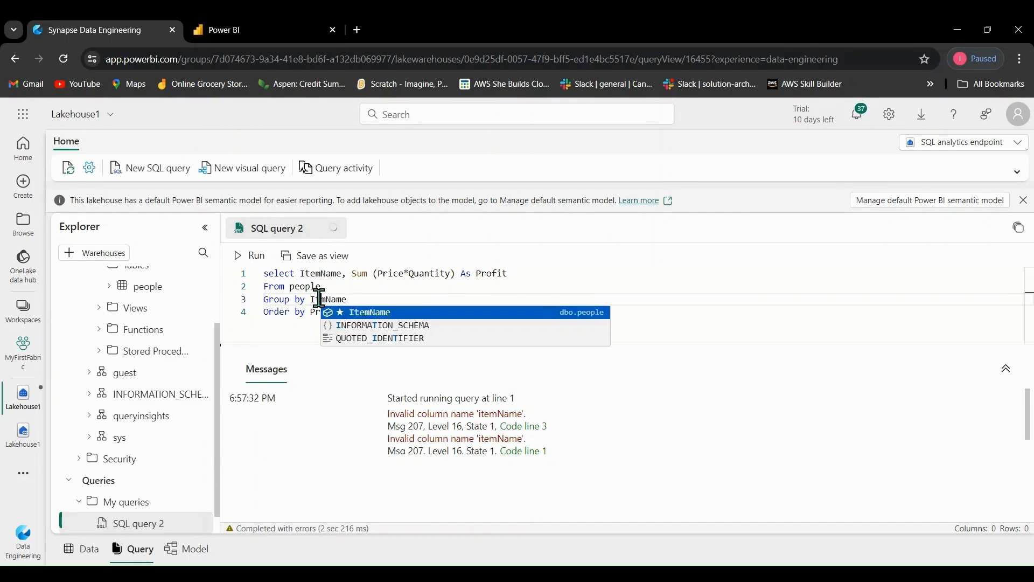
pyautogui.click(364, 313)
pyautogui.press('Delete')
pyautogui.press('Delete')
pyautogui.press('Delete')
pyautogui.press('Delete')
pyautogui.press('Delete')
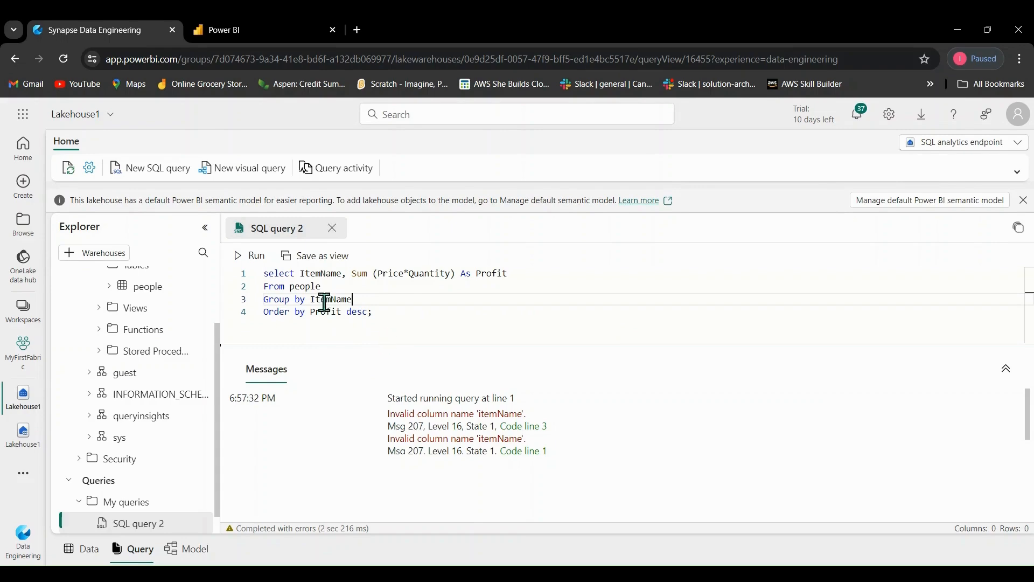
pyautogui.click(256, 256)
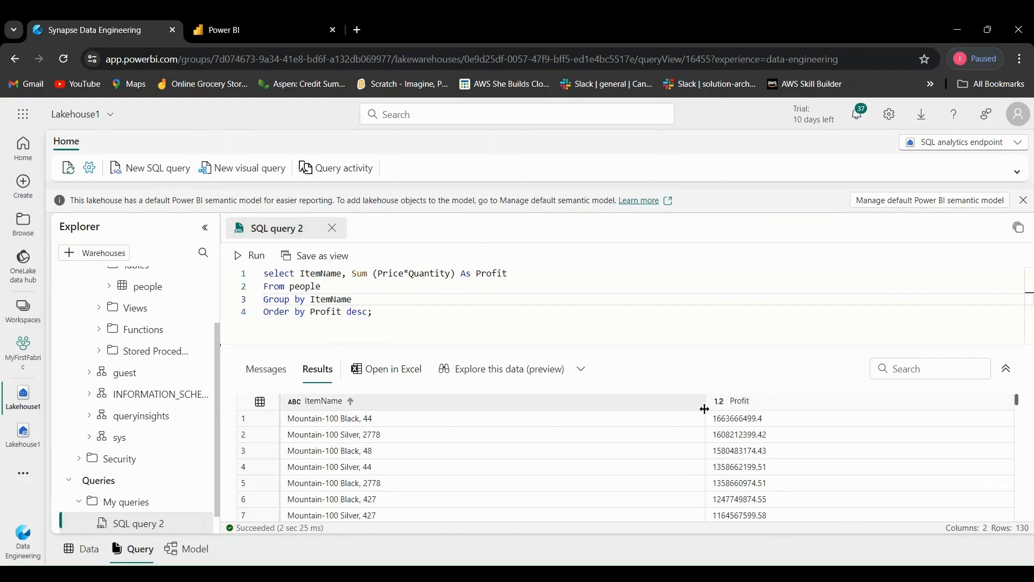
pyautogui.moveTo(705, 409); pyautogui.dragTo(420, 416)
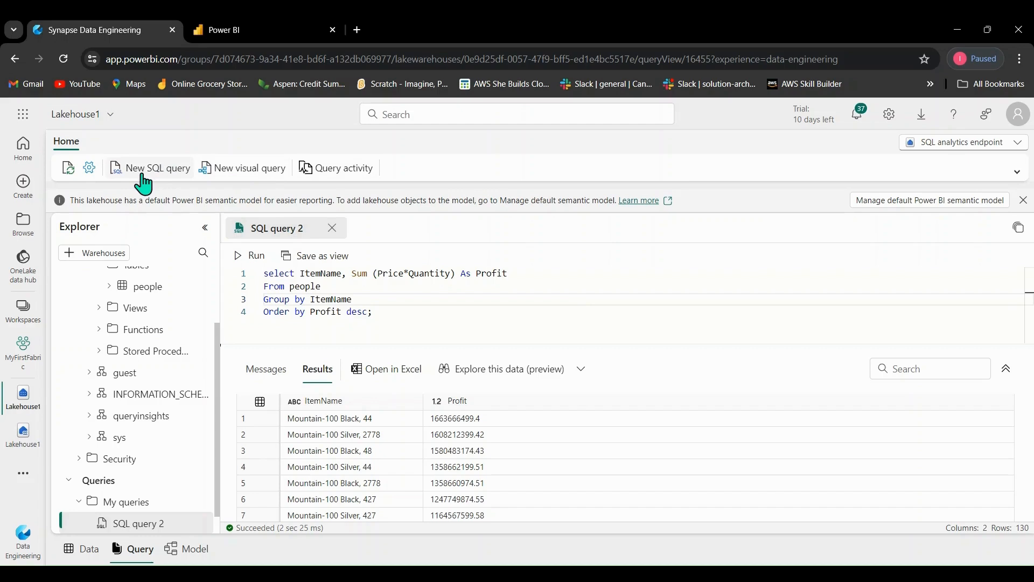
# Create a new visual query and place the people table from the dbo schema on its canvas.
pyautogui.click(274, 182)
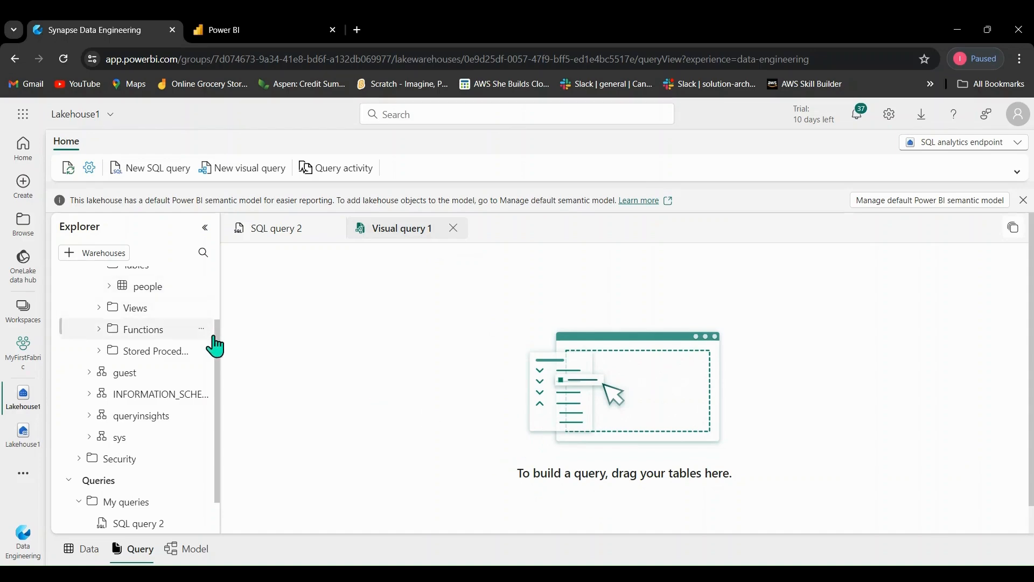
pyautogui.moveTo(221, 359); pyautogui.dragTo(220, 307)
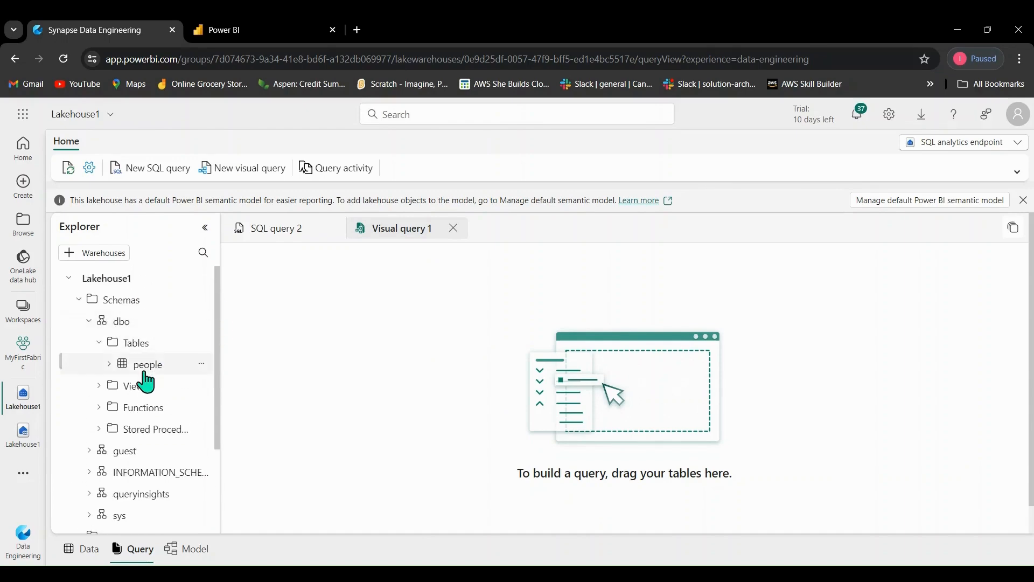
pyautogui.moveTo(145, 371); pyautogui.dragTo(532, 351)
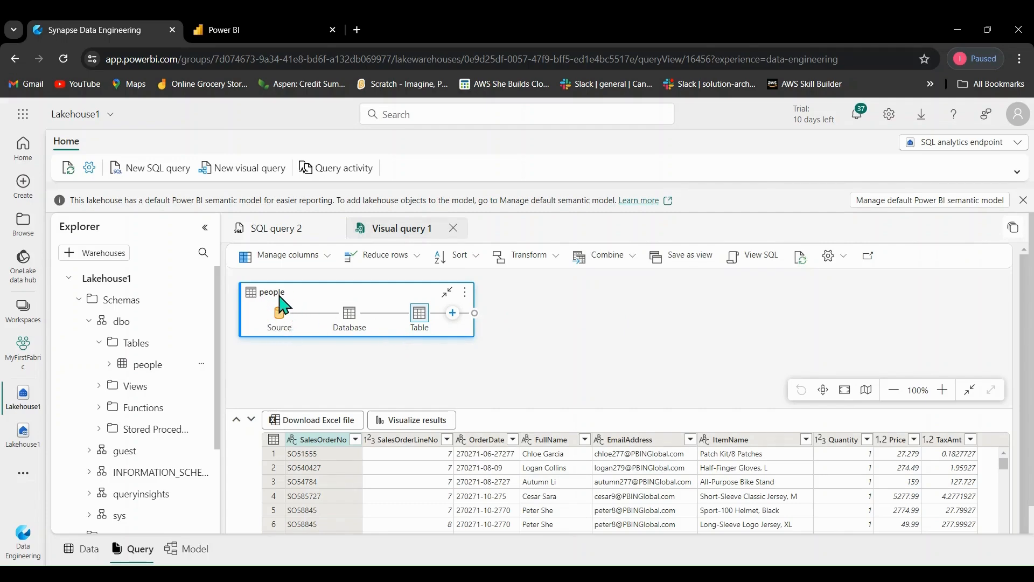
pyautogui.moveTo(278, 322)
pyautogui.moveTo(352, 322)
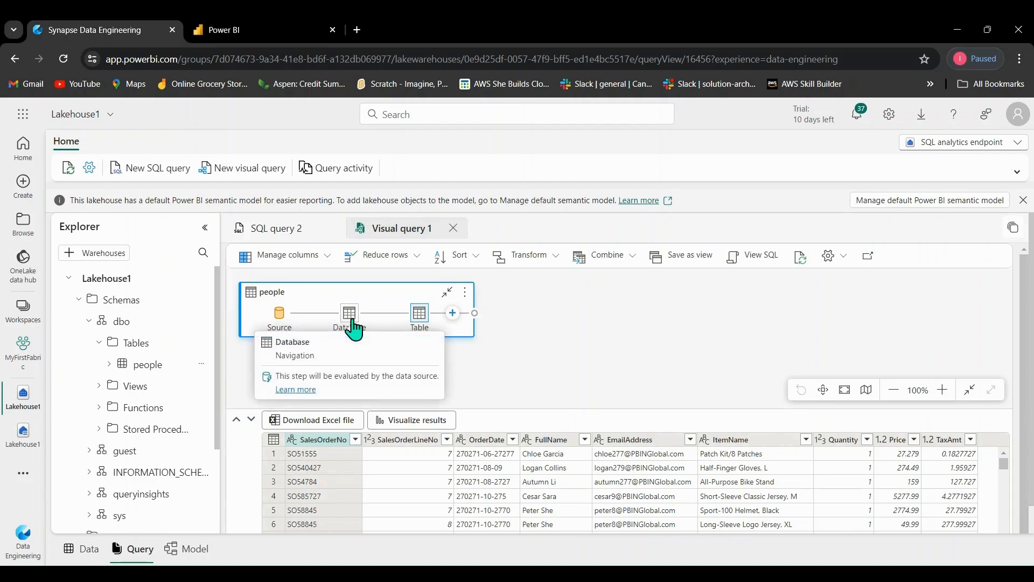
pyautogui.moveTo(418, 320)
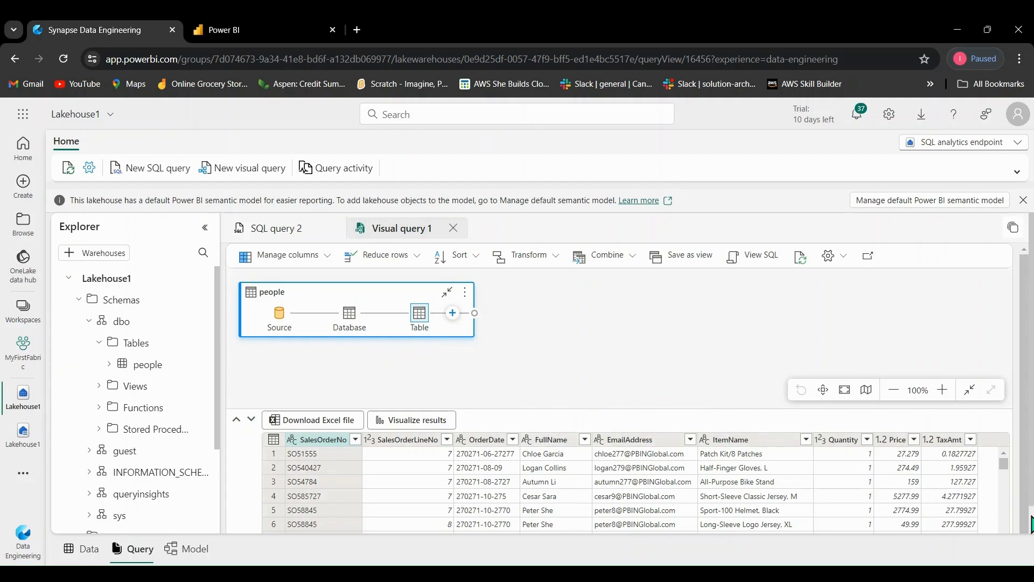
pyautogui.scroll(-1, 1031, 525)
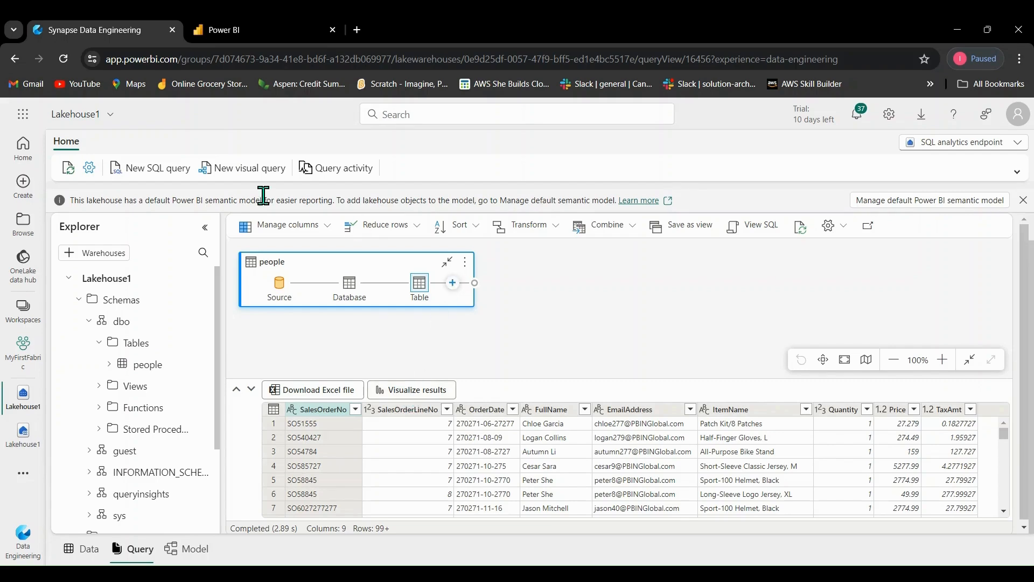
# Review the statement in SQL query 2 for comparison and return to Visual query 1.
pyautogui.click(324, 230)
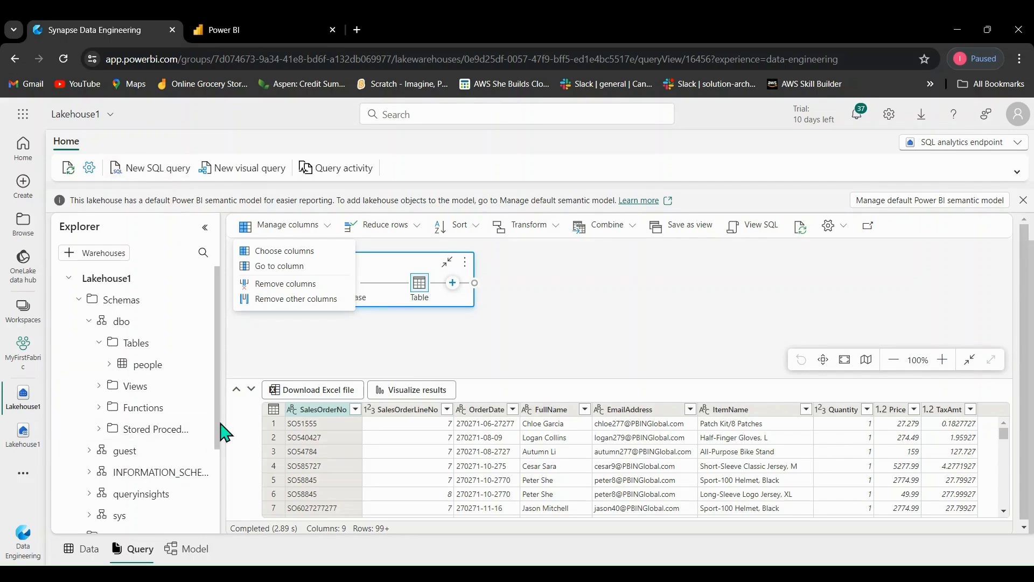
pyautogui.moveTo(220, 452); pyautogui.dragTo(215, 520)
pyautogui.click(157, 500)
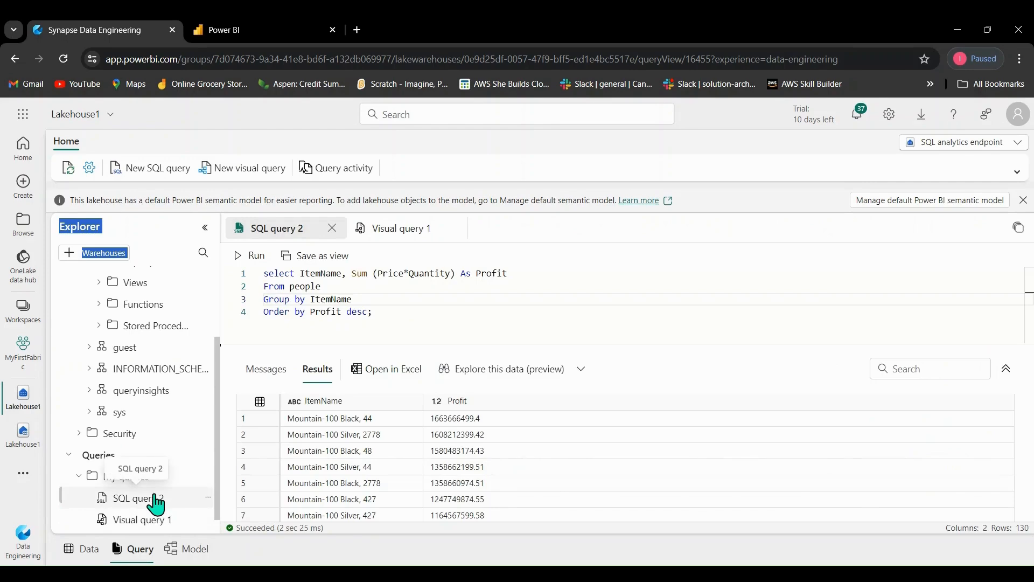
pyautogui.moveTo(295, 288)
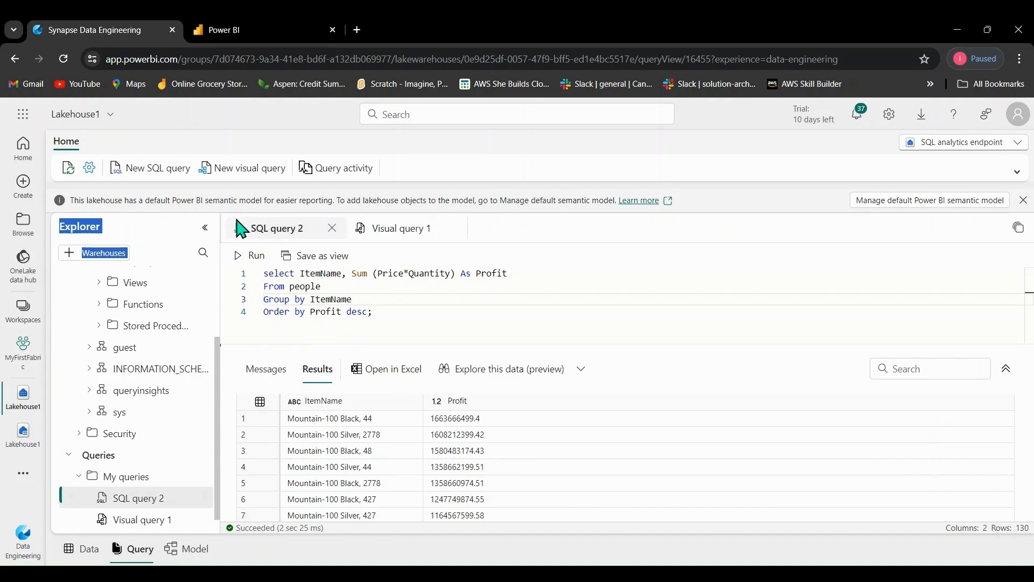
pyautogui.click(132, 520)
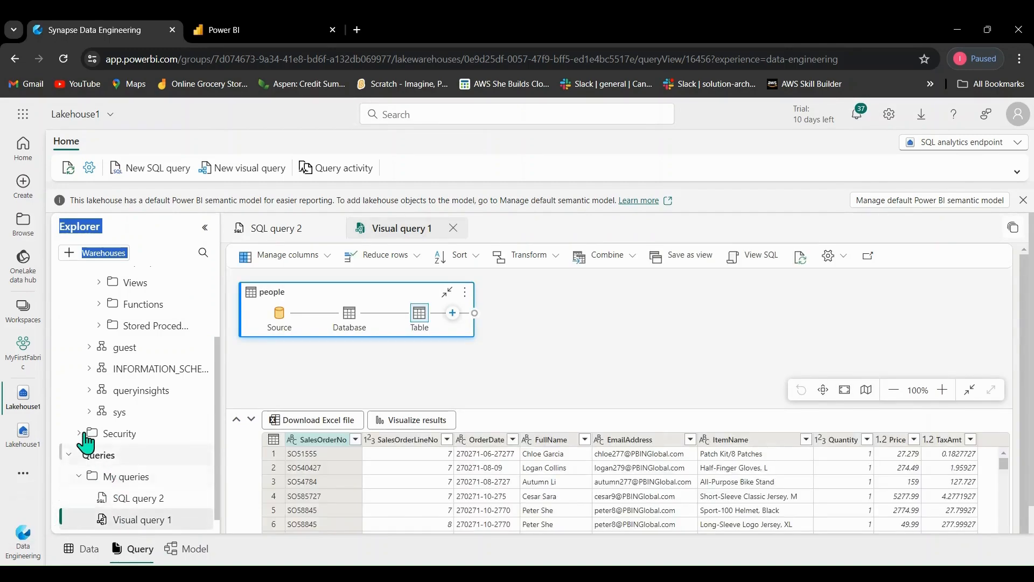
# Choose only the SalesOrderNo and SalesOrderLineNo columns to keep in the people table of Visual query 1.
pyautogui.click(328, 256)
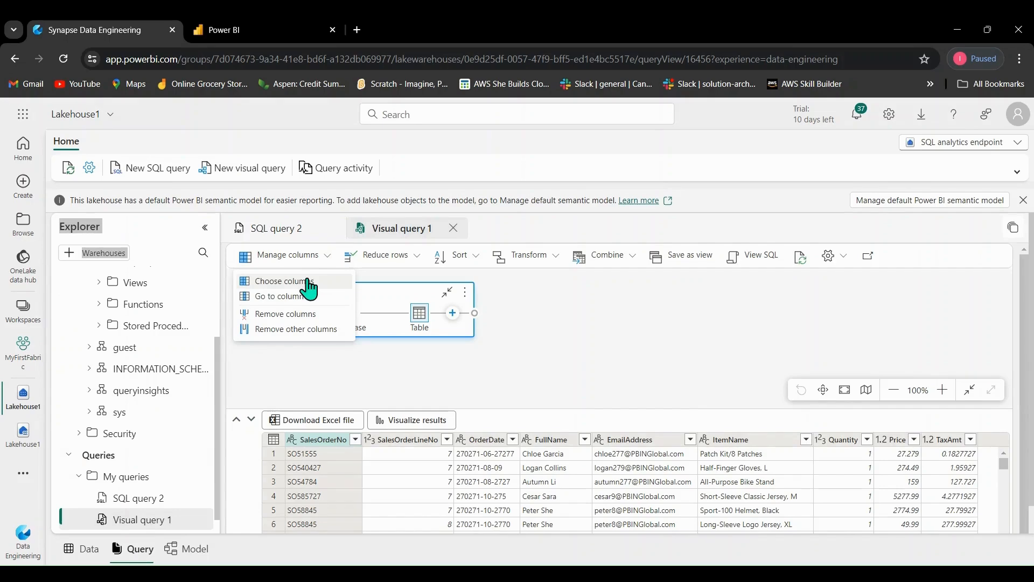
pyautogui.click(308, 280)
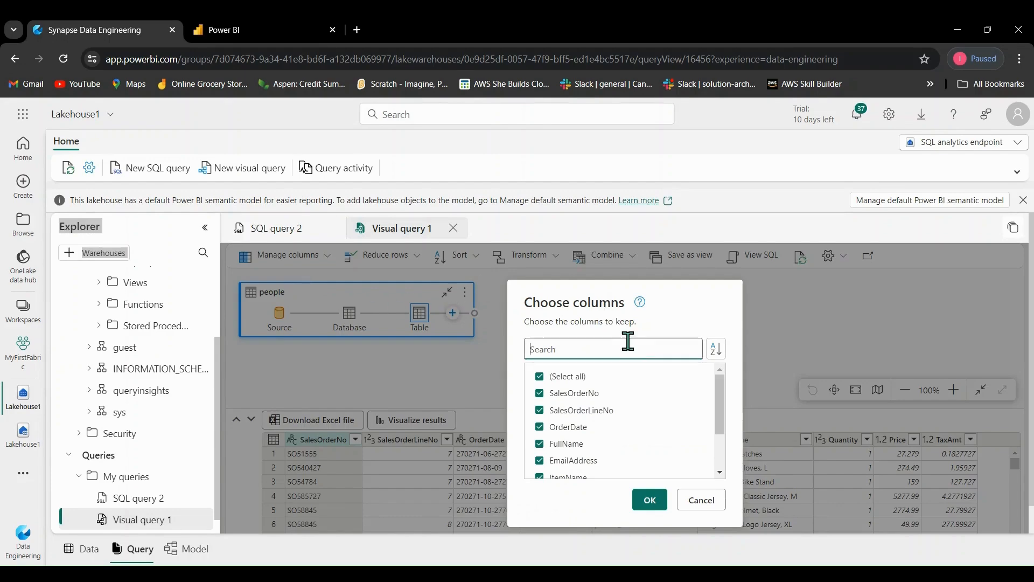
pyautogui.click(541, 378)
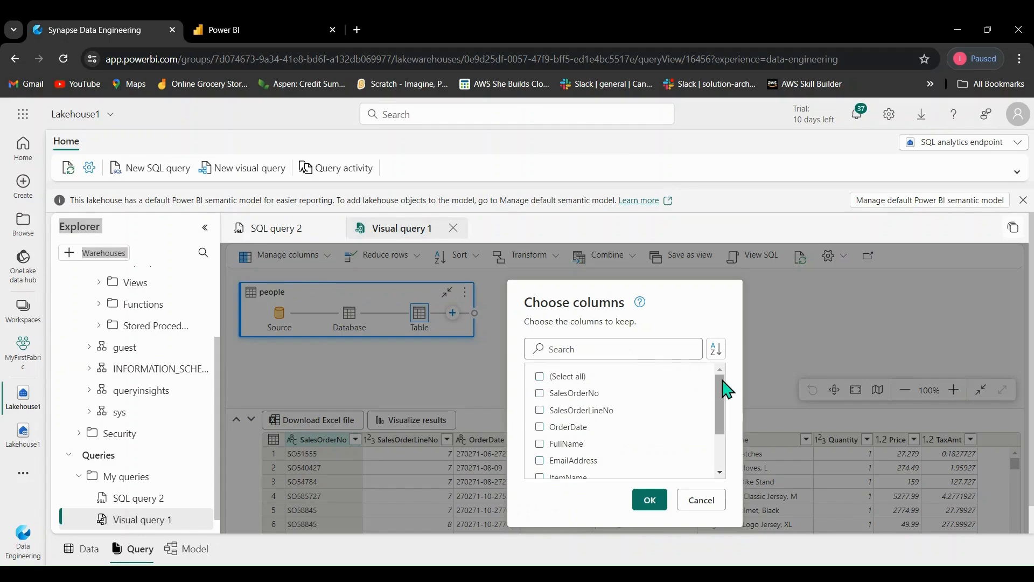
pyautogui.moveTo(722, 383)
pyautogui.mouseDown()
pyautogui.moveTo(722, 399)
pyautogui.moveTo(725, 380)
pyautogui.mouseUp()
pyautogui.click(540, 394)
pyautogui.click(541, 416)
pyautogui.moveTo(724, 417); pyautogui.dragTo(720, 388)
pyautogui.click(649, 500)
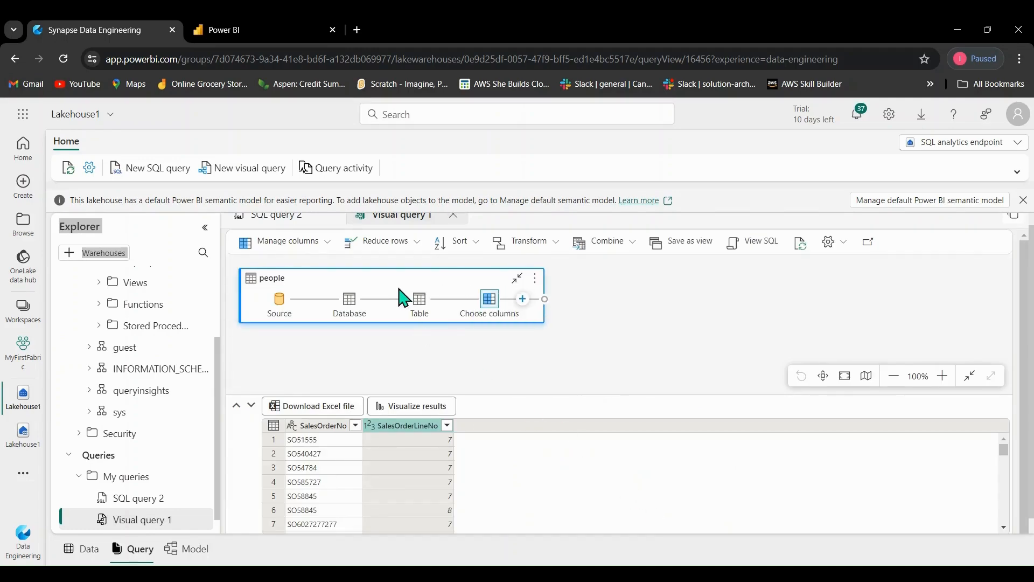
pyautogui.moveTo(417, 309)
pyautogui.moveTo(489, 311)
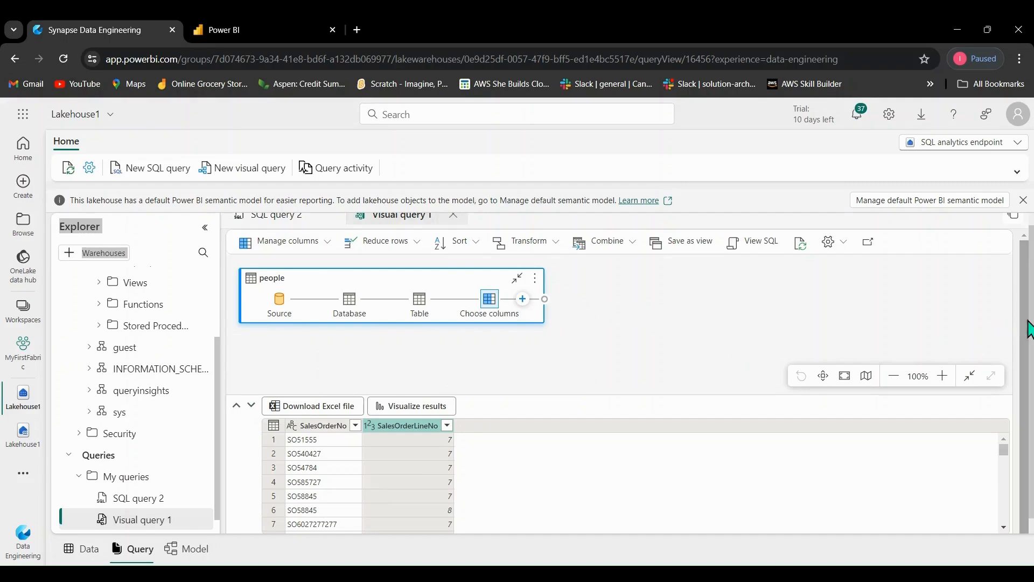
# Start a Group by transformation on the people table in Visual query 1, grouping by SalesOrderNo.
pyautogui.scroll(-1, 1030, 365)
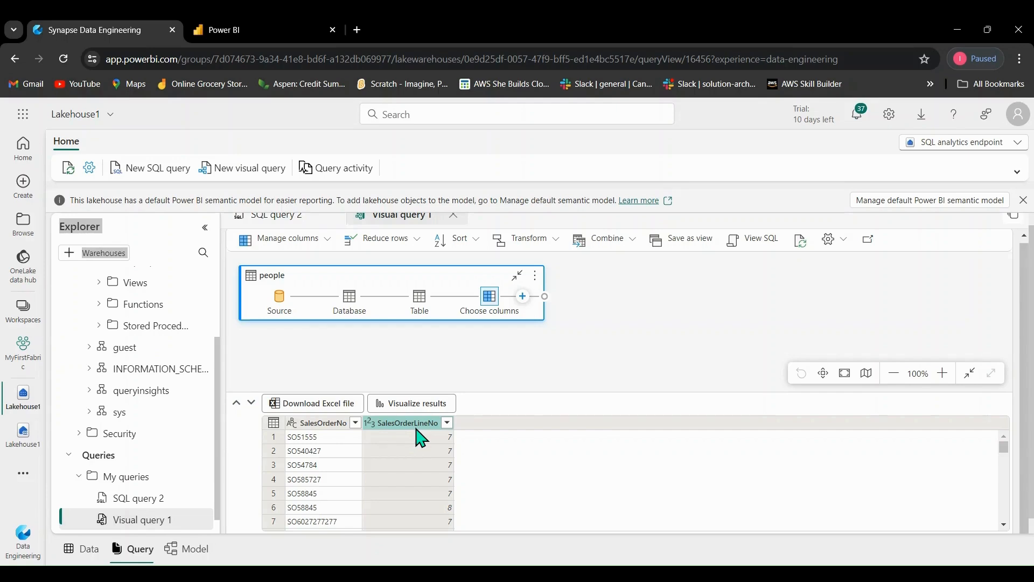
pyautogui.click(553, 245)
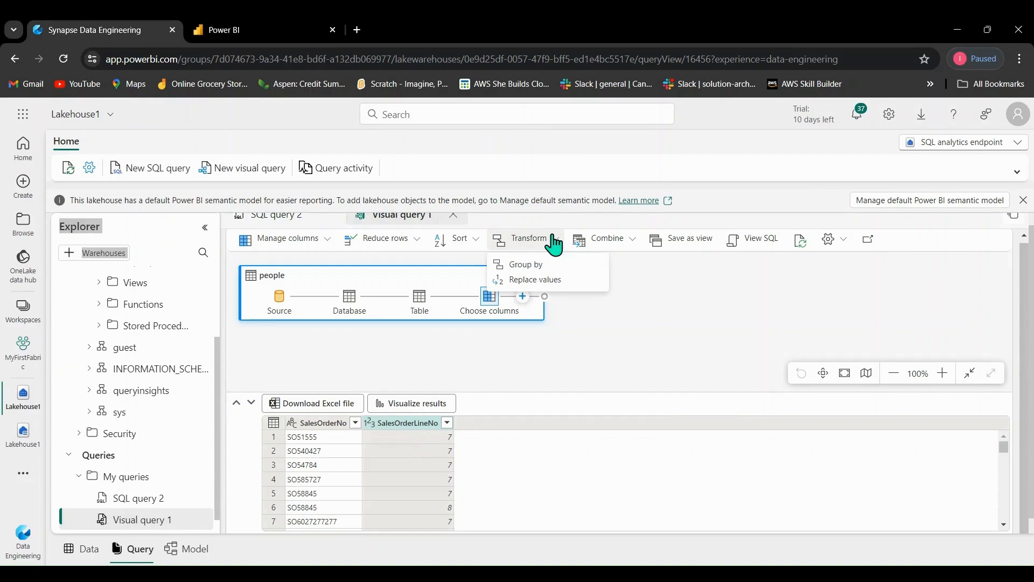
pyautogui.click(527, 266)
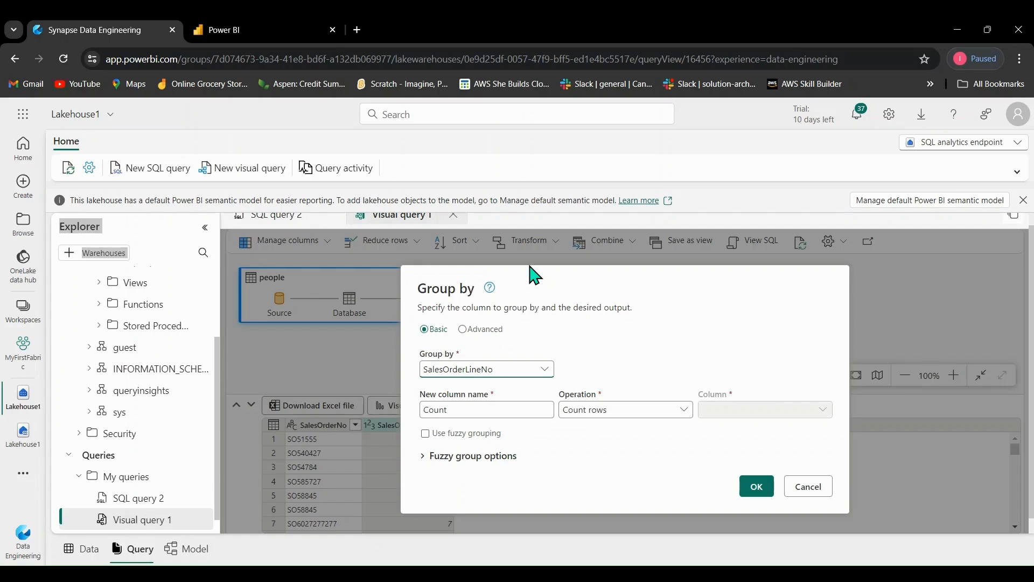
pyautogui.click(535, 370)
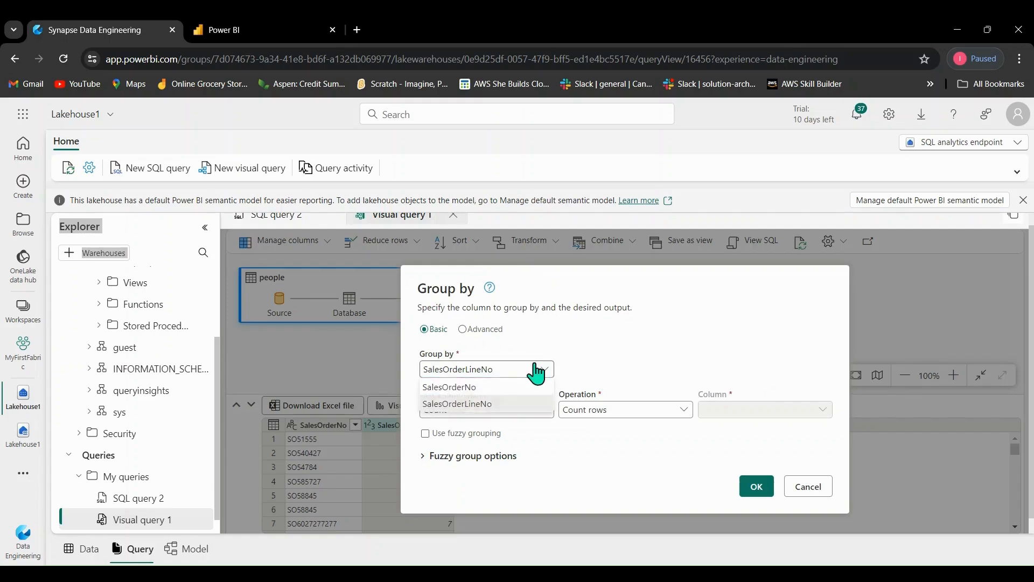
pyautogui.click(487, 386)
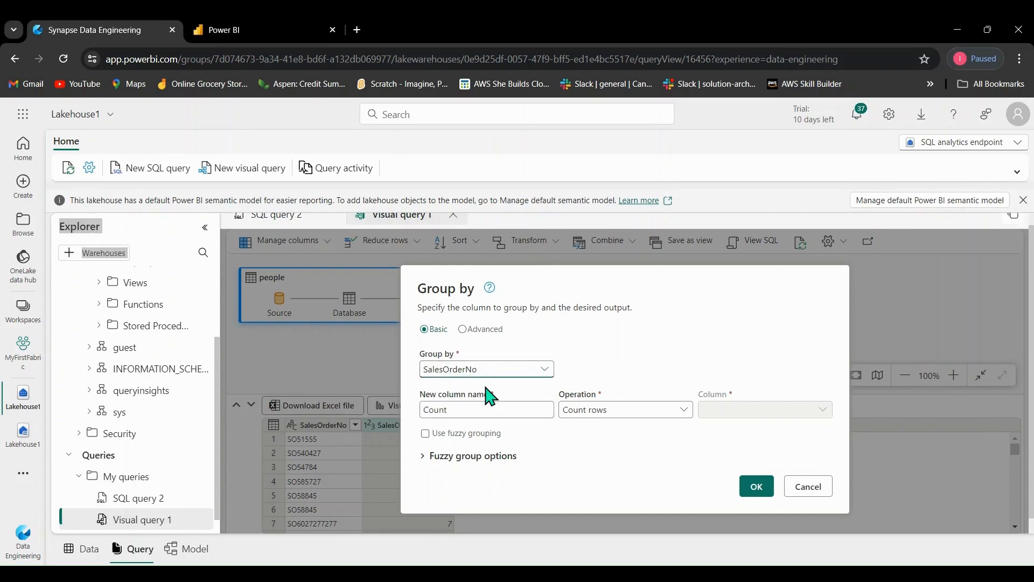
# Name the new aggregated column Itemlinenow.
pyautogui.click(479, 408)
pyautogui.press('BackSpace')
pyautogui.press('BackSpace')
pyautogui.press('BackSpace')
pyautogui.press('BackSpace')
pyautogui.press('BackSpace')
pyautogui.write('i')
pyautogui.write('te')
pyautogui.write('m')
pyautogui.write('line')
pyautogui.write('now')
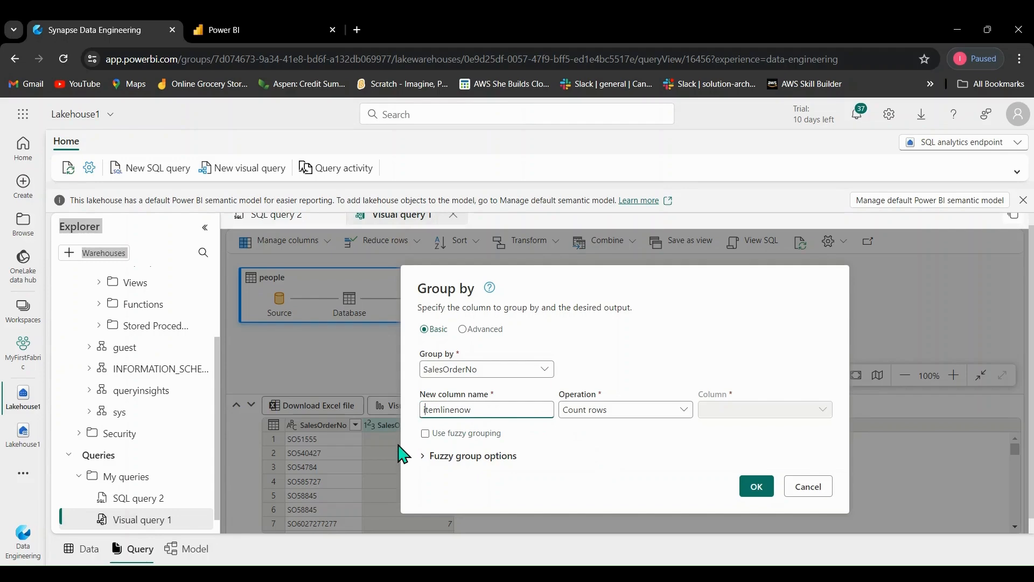
pyautogui.press('Delete')
pyautogui.write('I')
# Set the aggregation to Count distinct values of SalesOrderLineNo, apply the grouping and review the resulting rows.
pyautogui.click(658, 420)
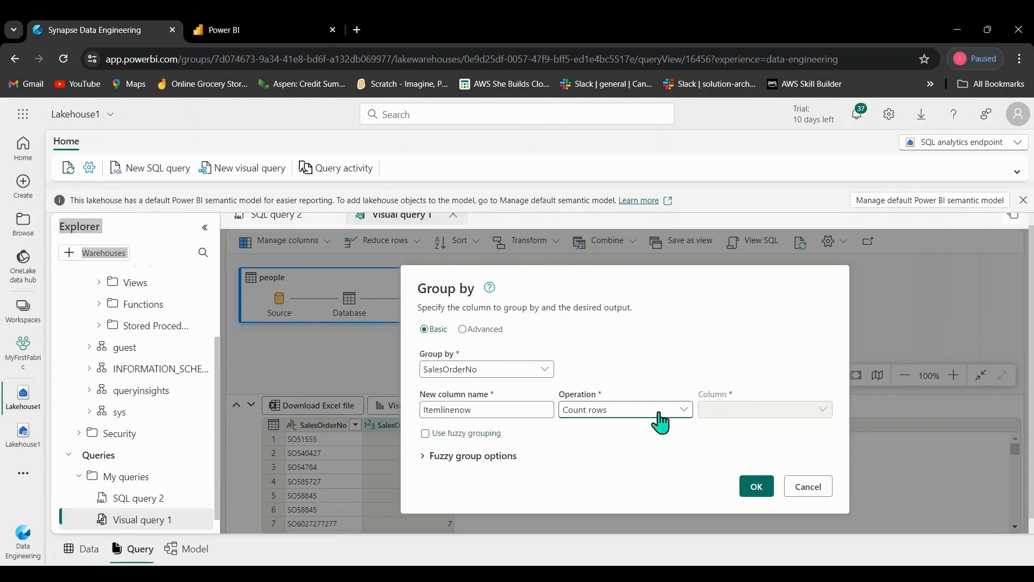
pyautogui.scroll(-1, 734, 473)
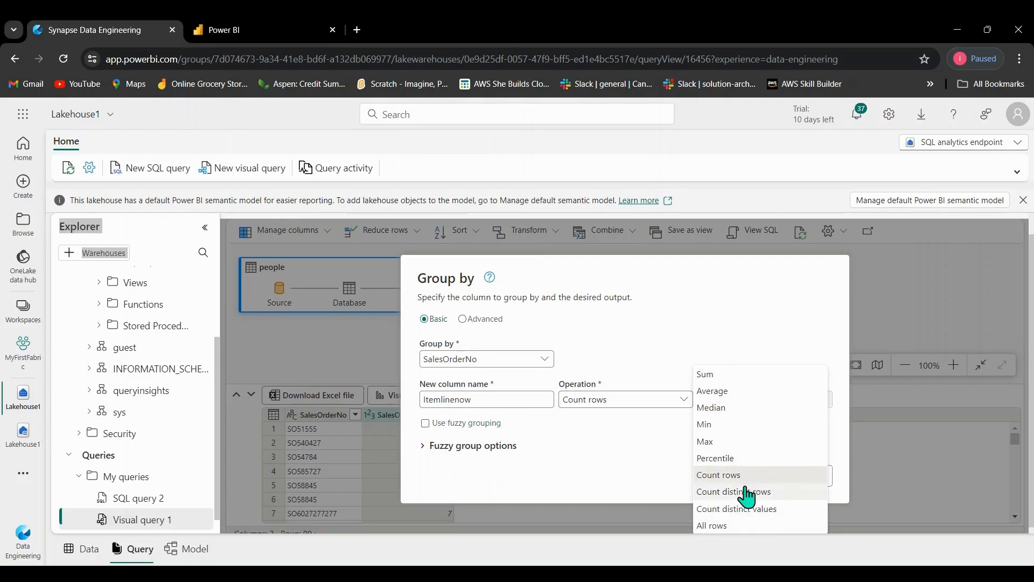
pyautogui.click(770, 509)
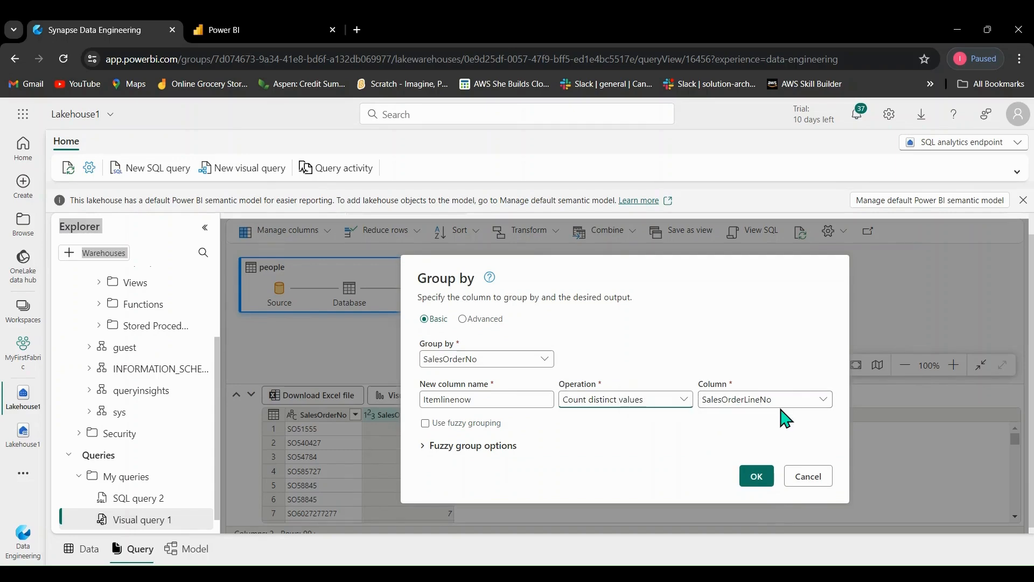
pyautogui.click(759, 479)
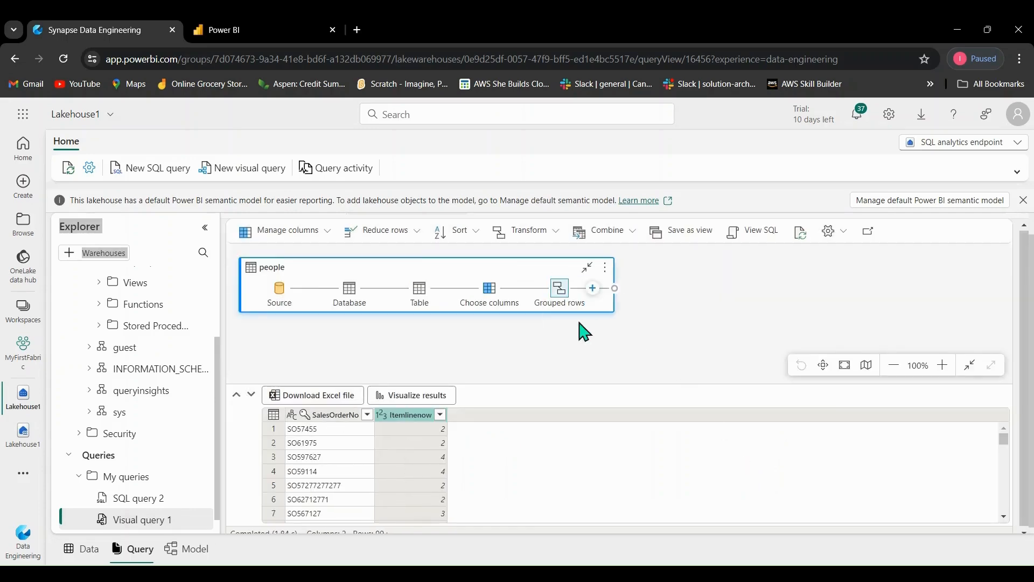
pyautogui.moveTo(562, 303)
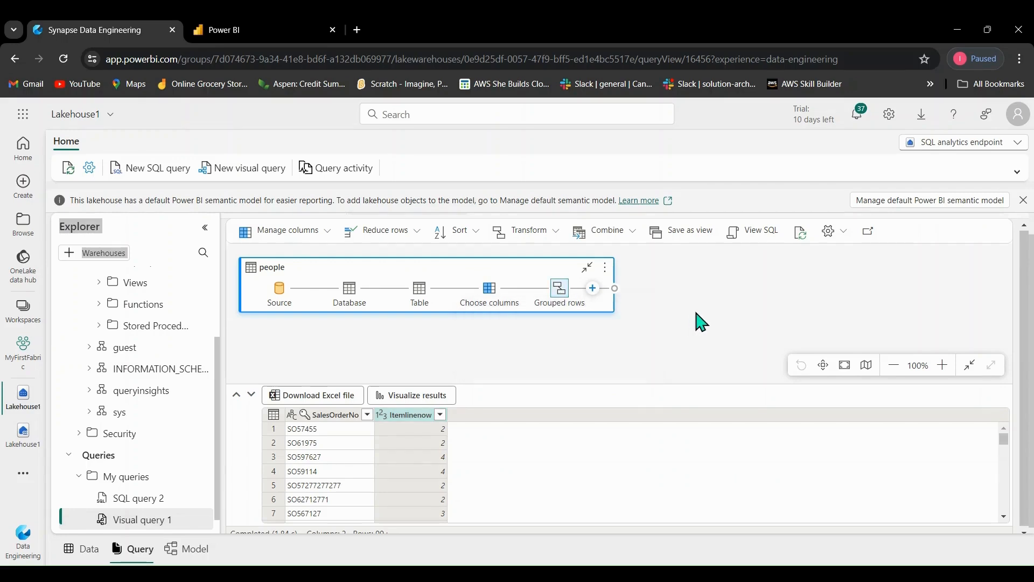
pyautogui.click(410, 419)
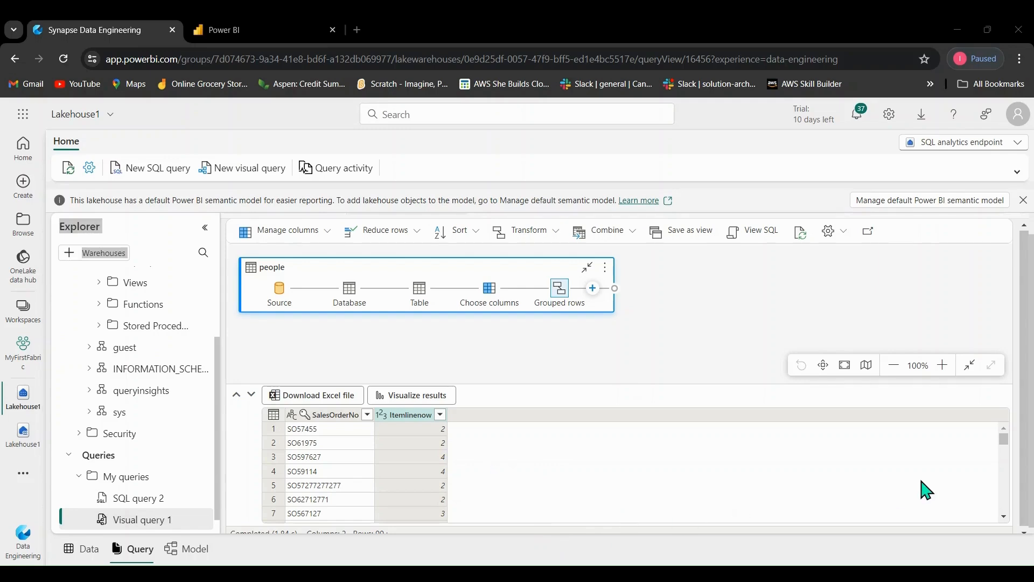
pyautogui.scroll(-1, 1028, 449)
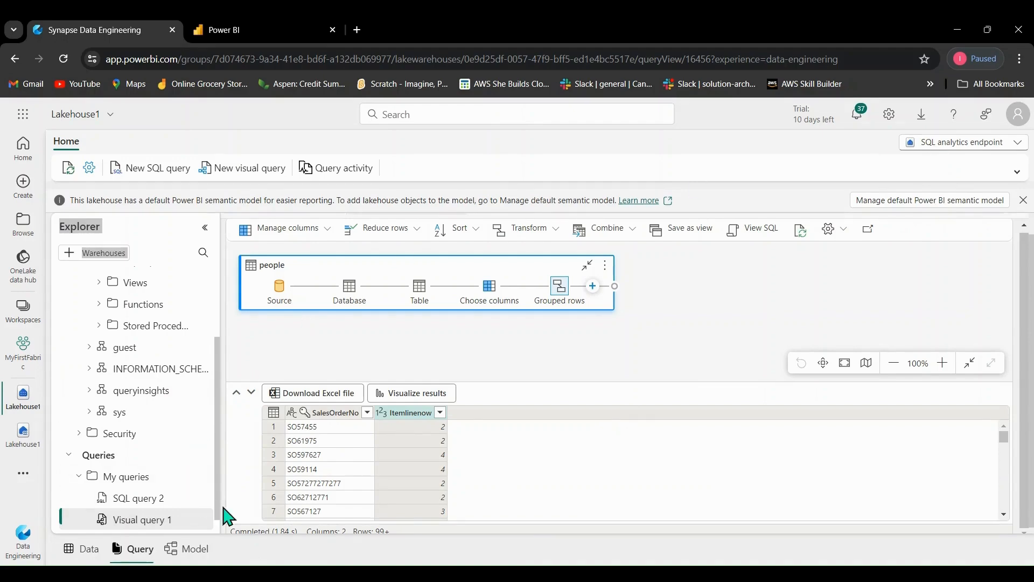
# Open the lakehouse's model view and examine the cards of all its tables.
pyautogui.click(195, 552)
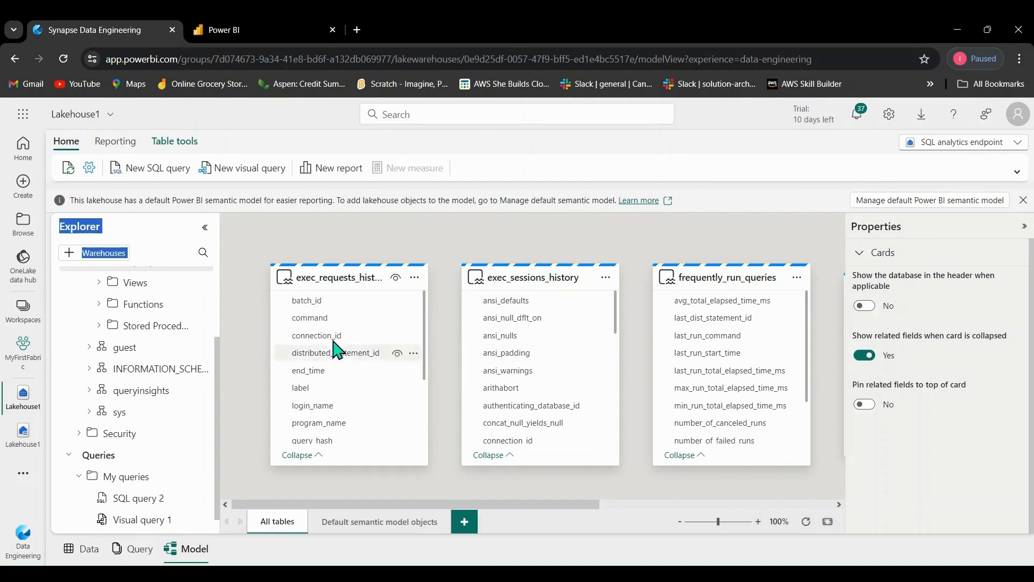
pyautogui.click(242, 371)
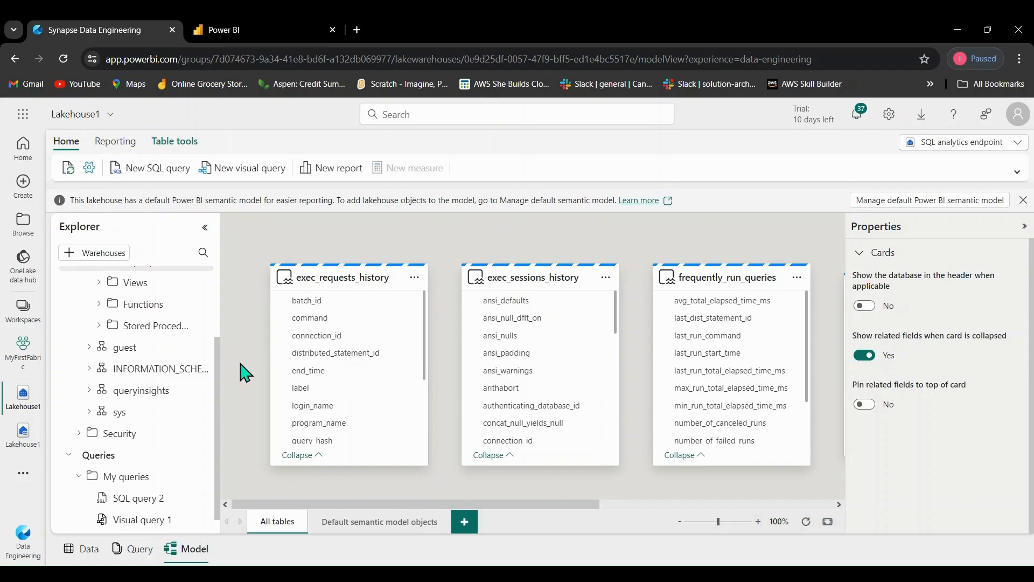
pyautogui.scroll(-6, 241, 364)
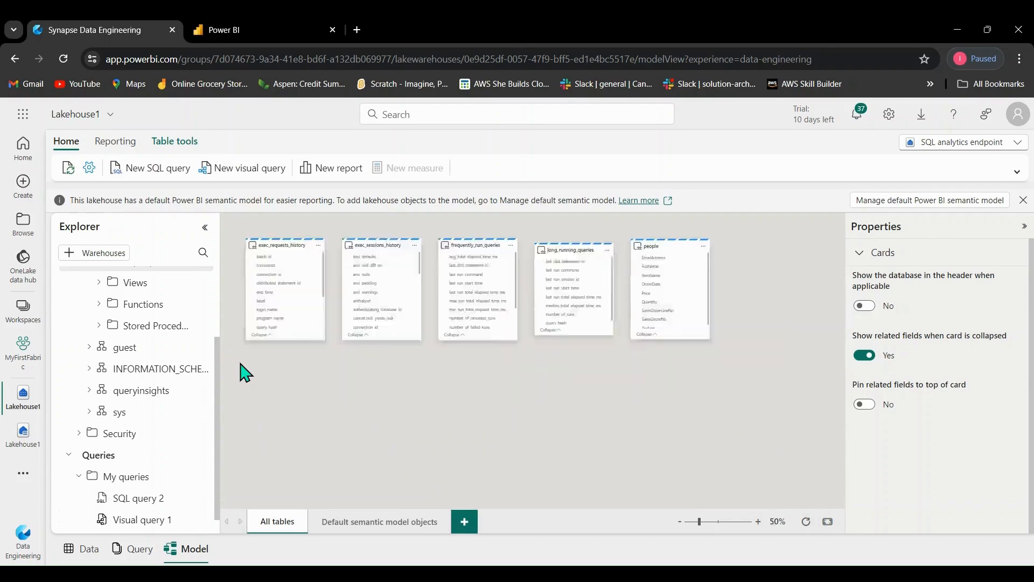
pyautogui.scroll(6, 241, 364)
pyautogui.scroll(-4, 243, 372)
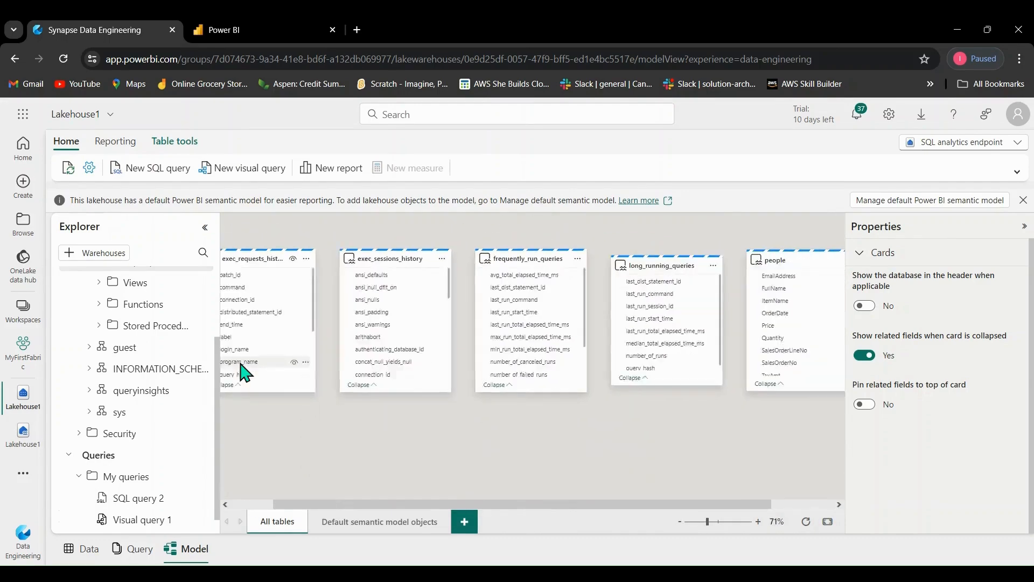
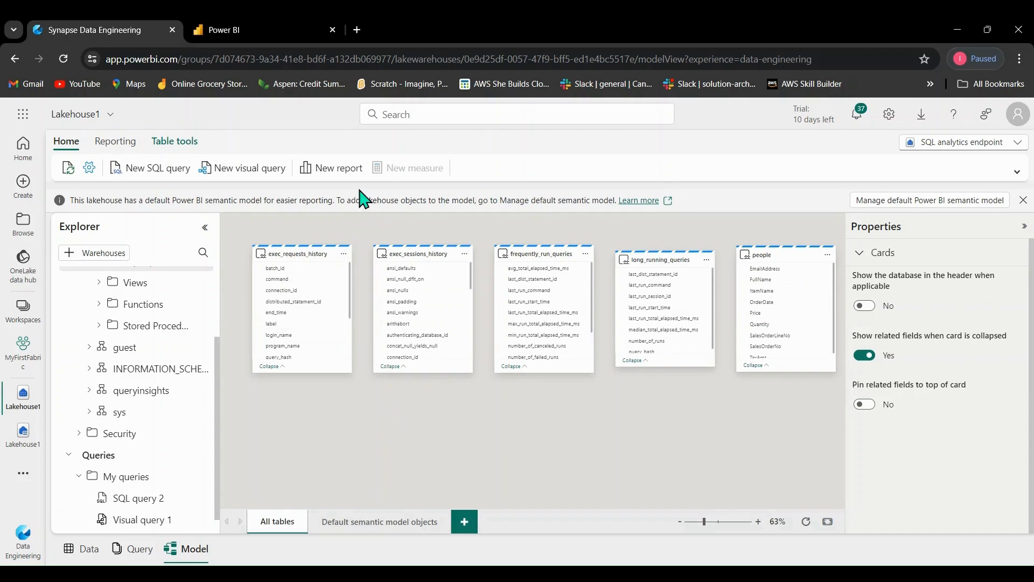
# Create a new report with all available data, using the people table.
pyautogui.click(116, 142)
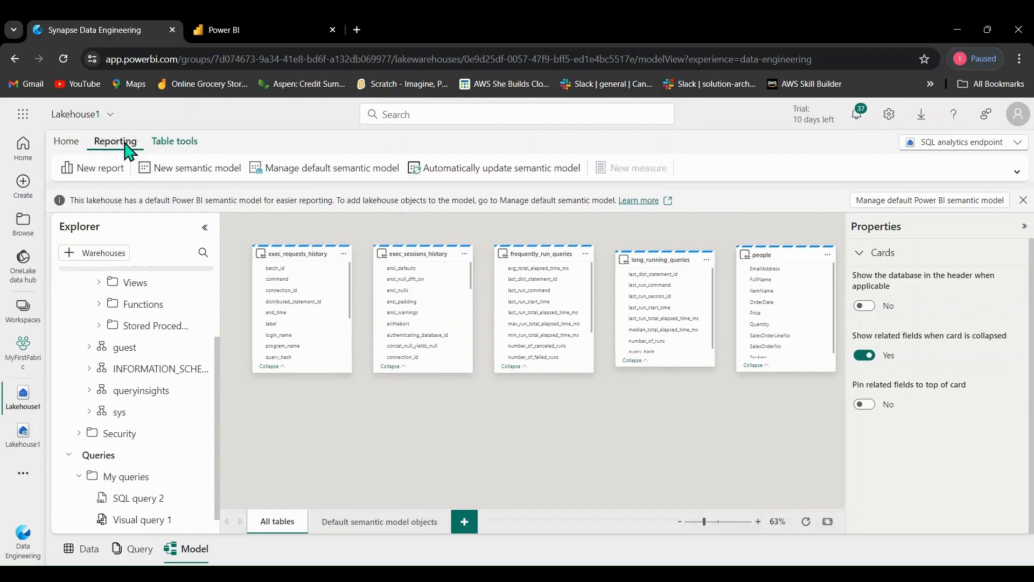
pyautogui.click(67, 142)
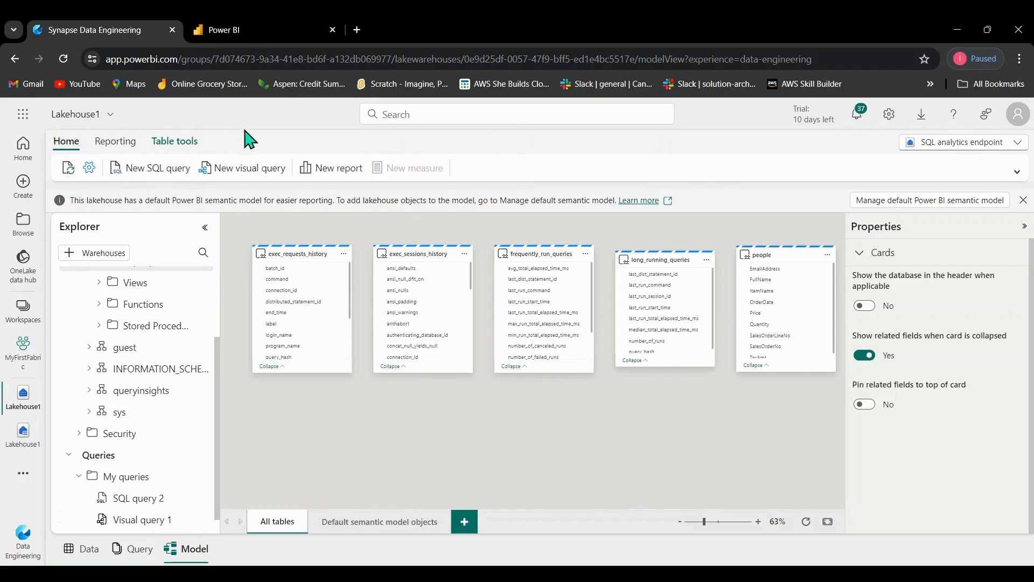
pyautogui.click(118, 143)
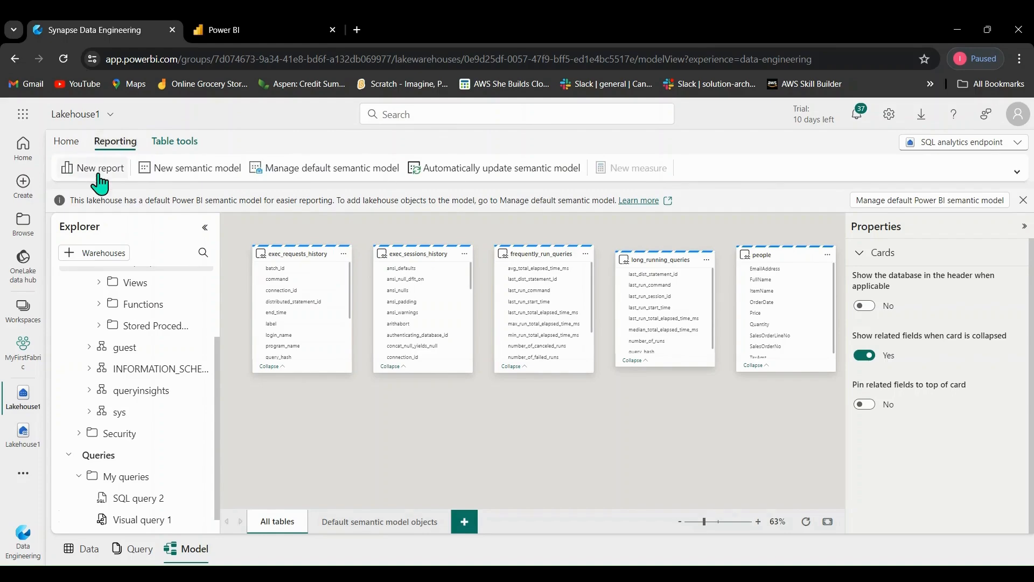
pyautogui.click(67, 142)
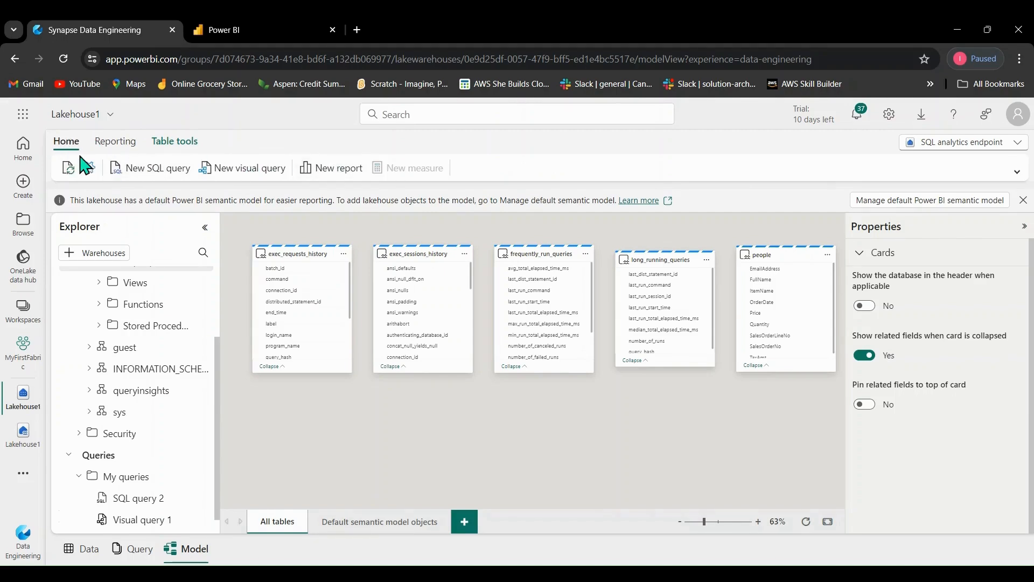
pyautogui.click(119, 145)
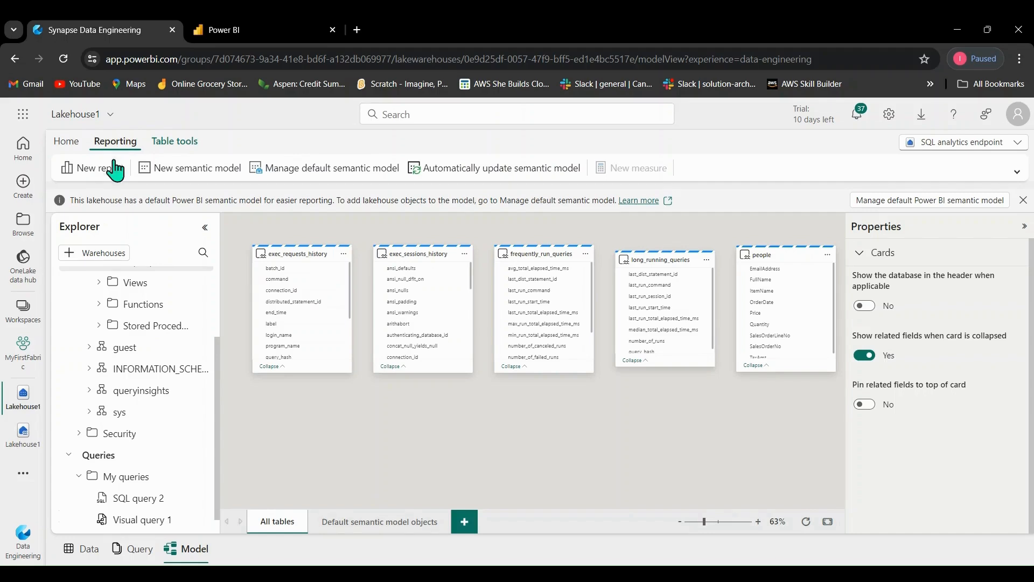
pyautogui.click(109, 168)
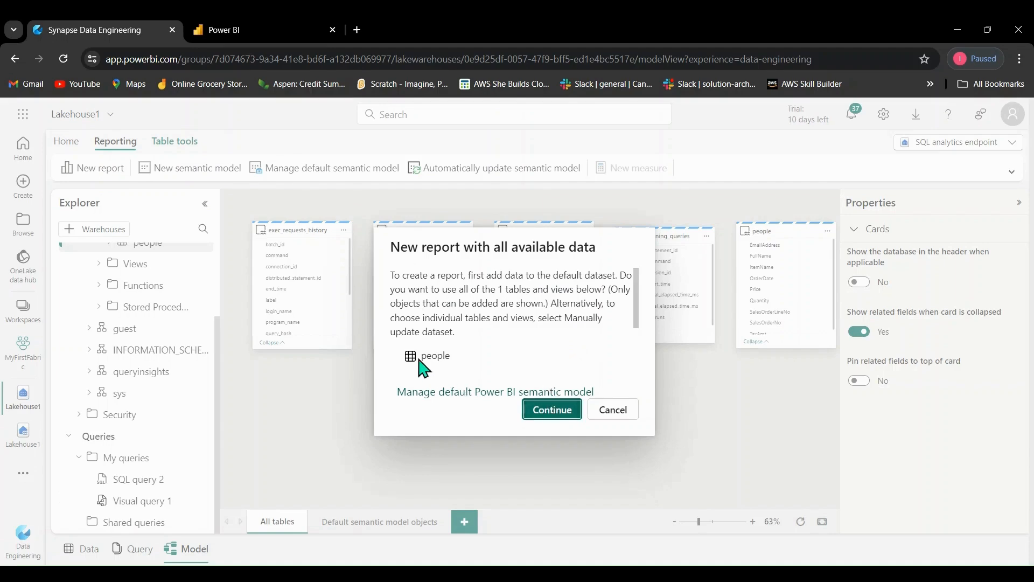
pyautogui.click(553, 415)
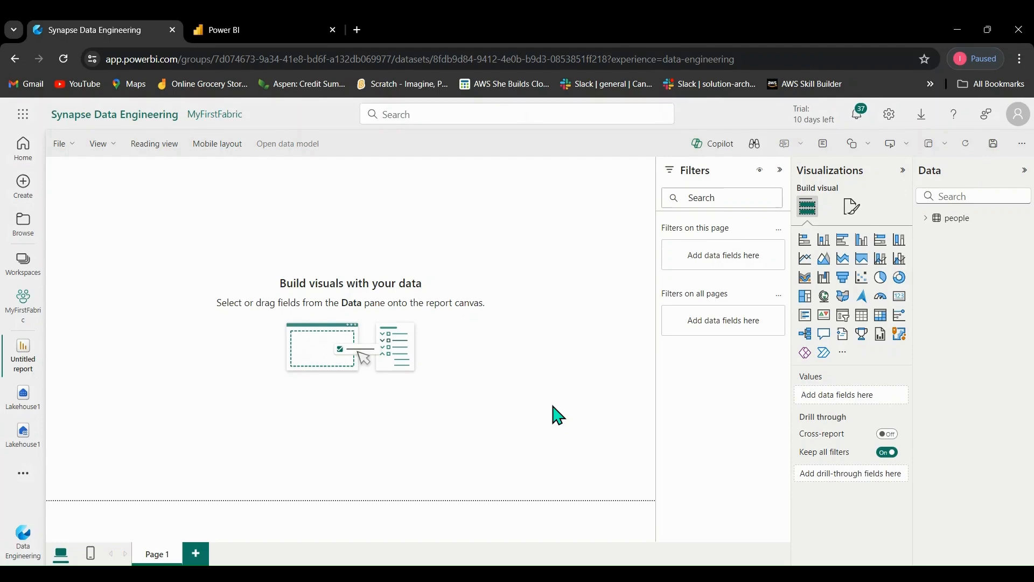
# Add a table visual with ItemName and Quantity from the people table and enlarge it on the report canvas.
pyautogui.click(924, 219)
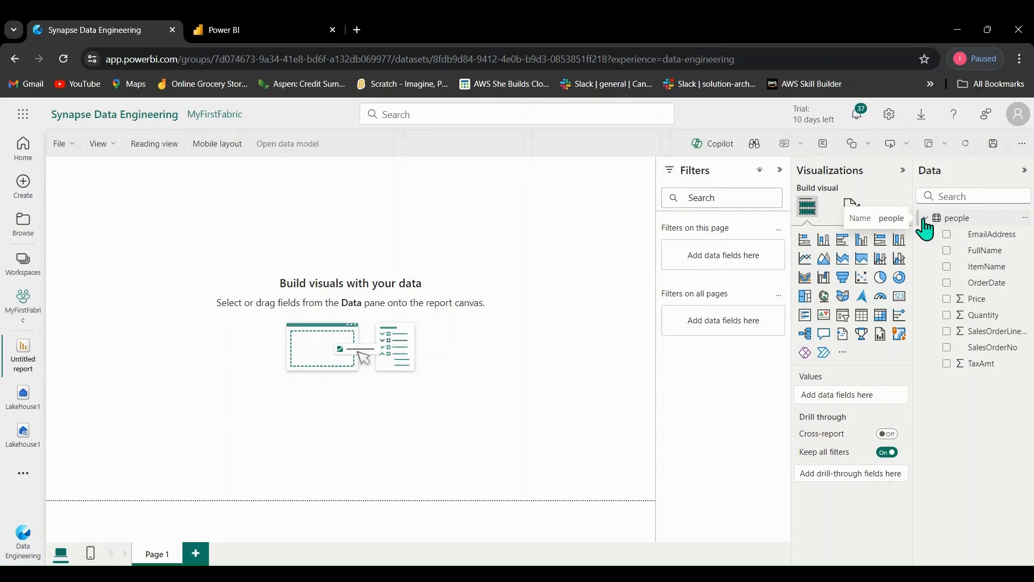
pyautogui.click(947, 267)
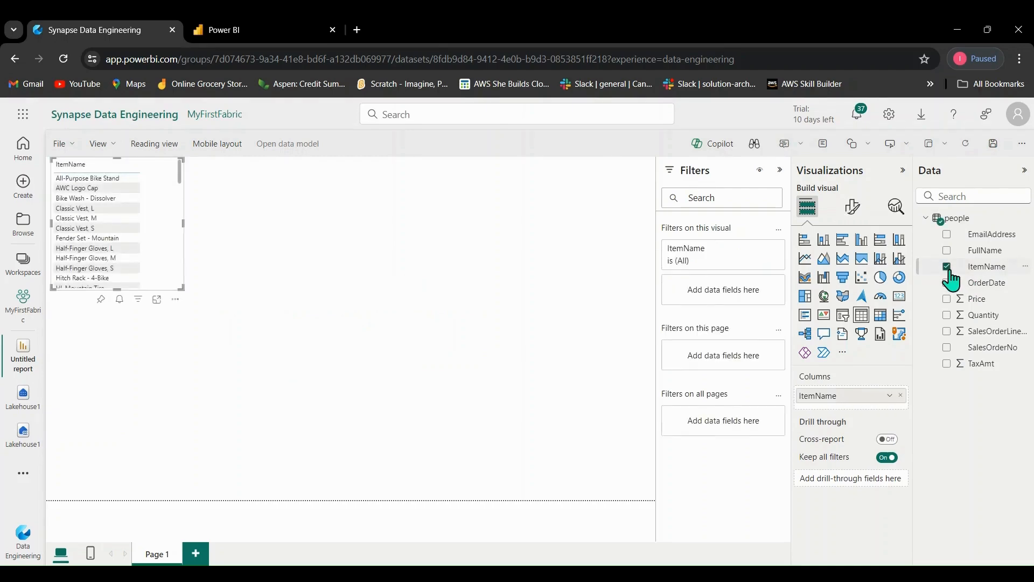
pyautogui.click(947, 315)
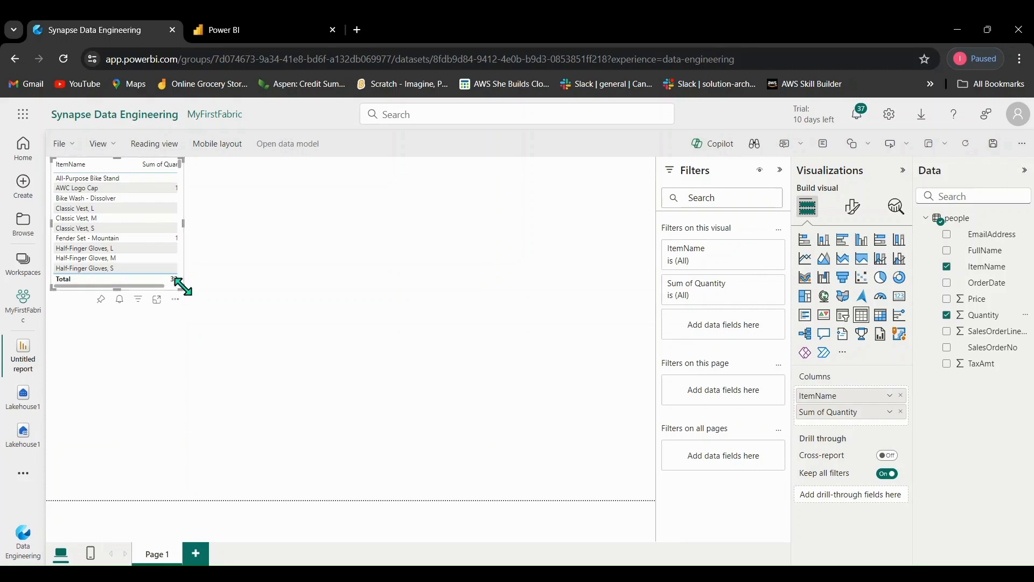
pyautogui.moveTo(183, 287); pyautogui.dragTo(290, 373)
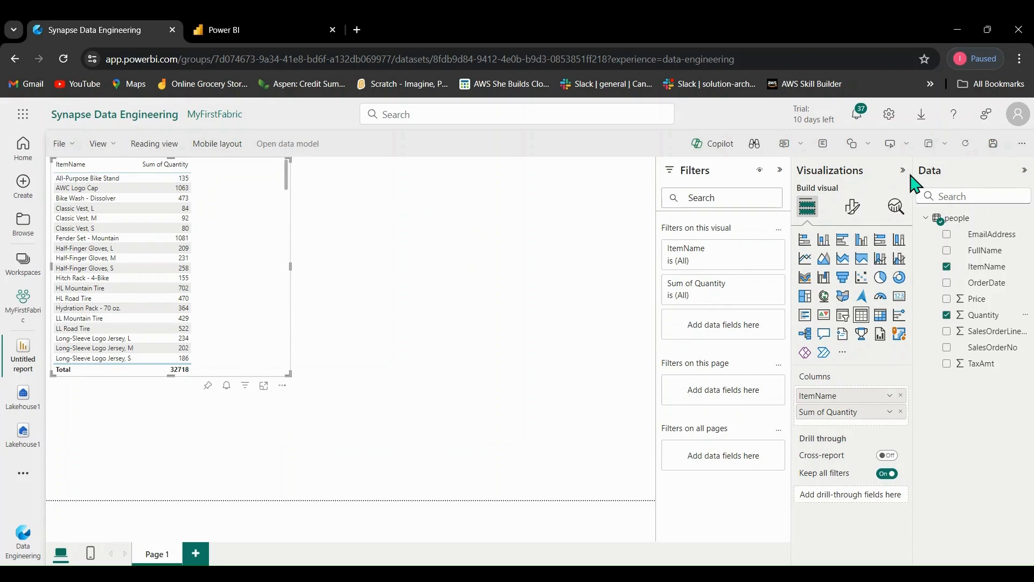
# Collapse the Data and Filters panes and convert the table visual to a clustered bar chart.
pyautogui.click(1025, 170)
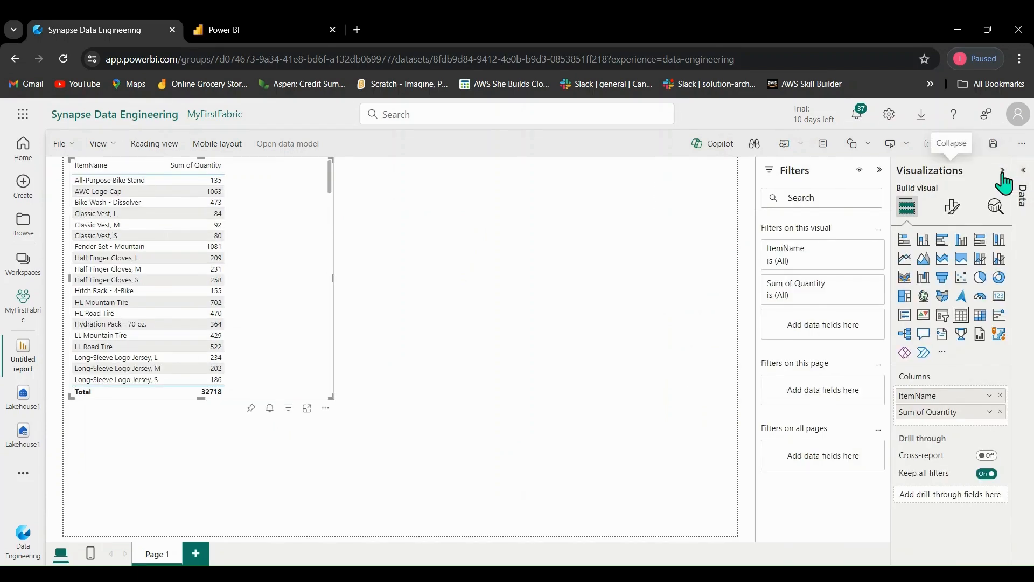
pyautogui.click(880, 171)
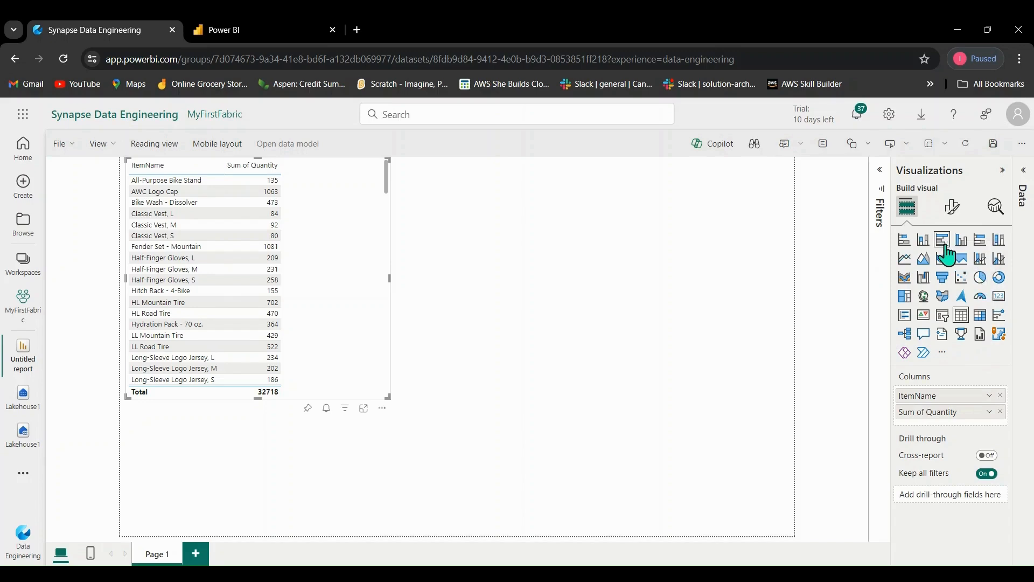
pyautogui.click(943, 245)
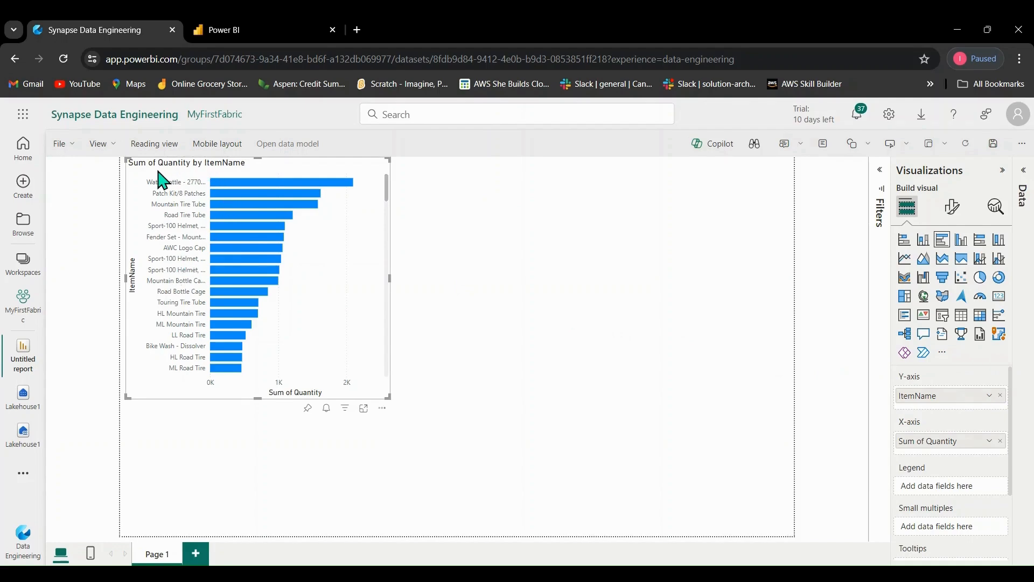
# Save the report as PeopleReport in the MyFirstFabric workspace and dismiss the Copilot pane.
pyautogui.moveTo(217, 300)
pyautogui.click(67, 158)
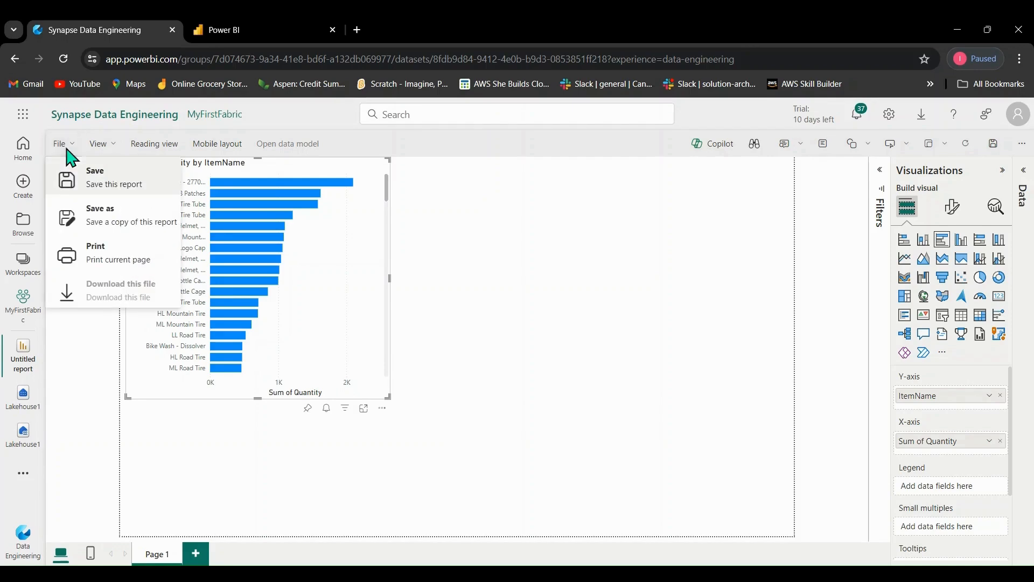
pyautogui.click(88, 190)
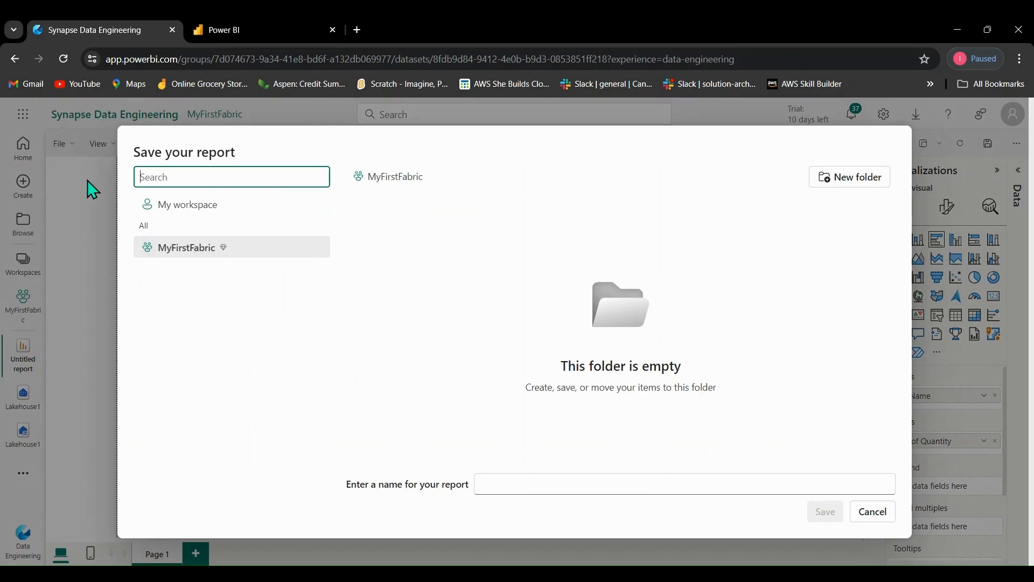
pyautogui.click(246, 257)
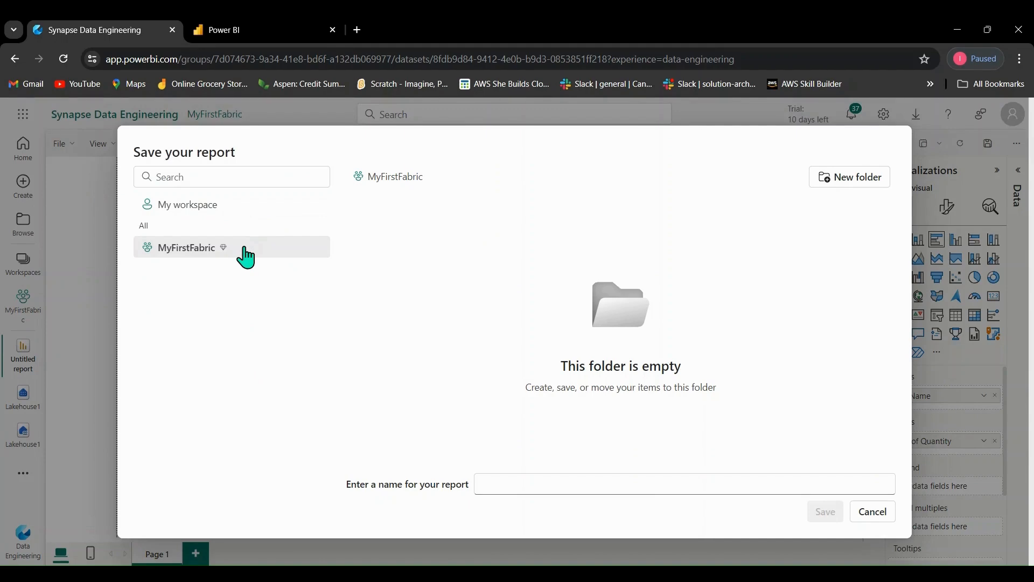
pyautogui.click(514, 489)
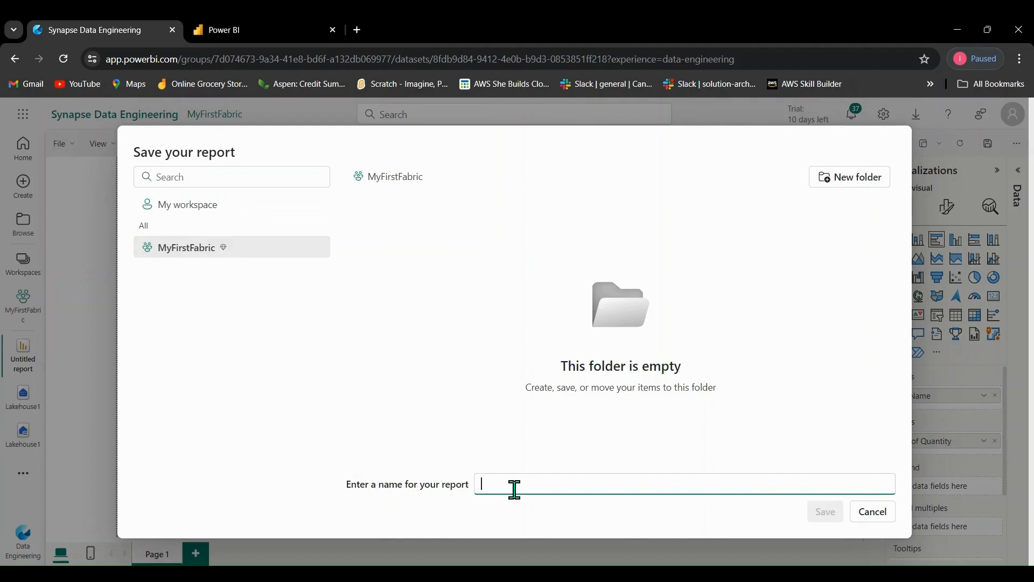
pyautogui.write('People')
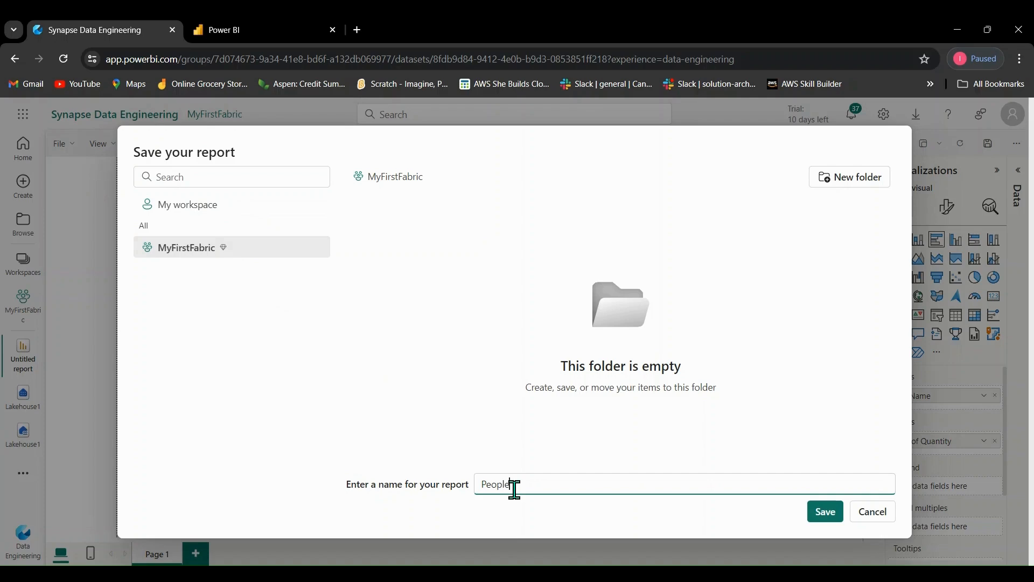
pyautogui.write('Report')
pyautogui.click(817, 516)
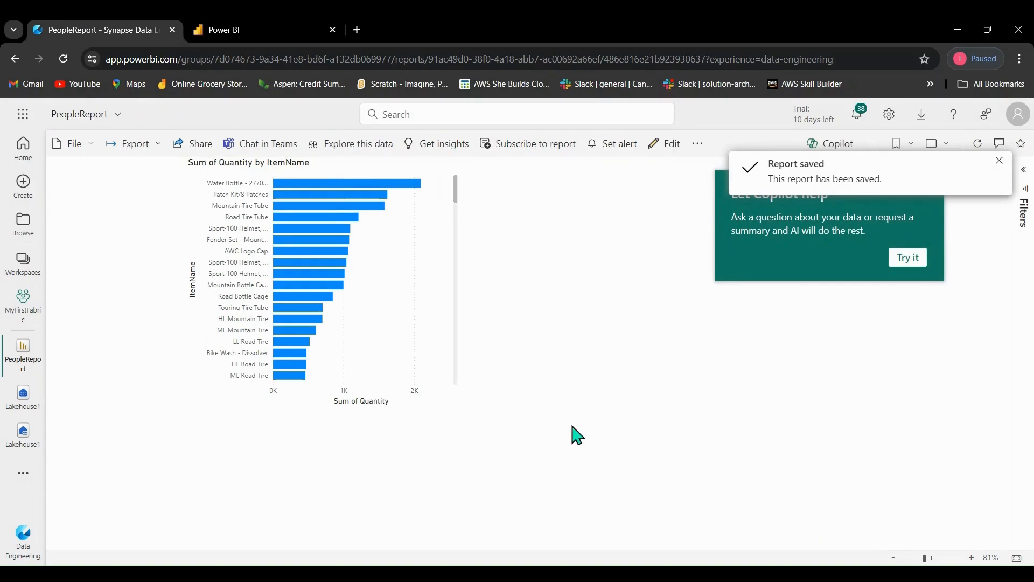
pyautogui.click(911, 262)
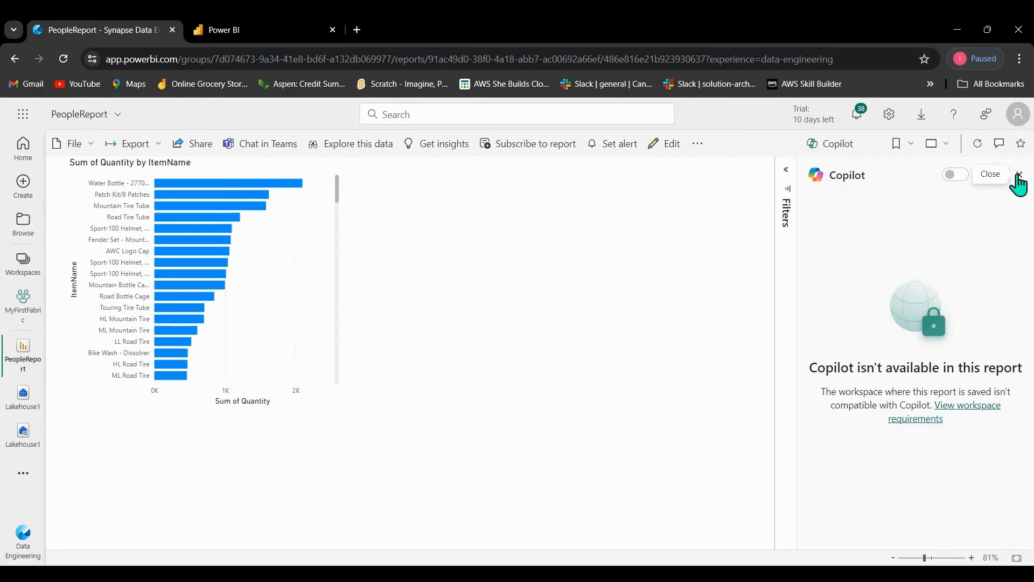
pyautogui.click(1018, 182)
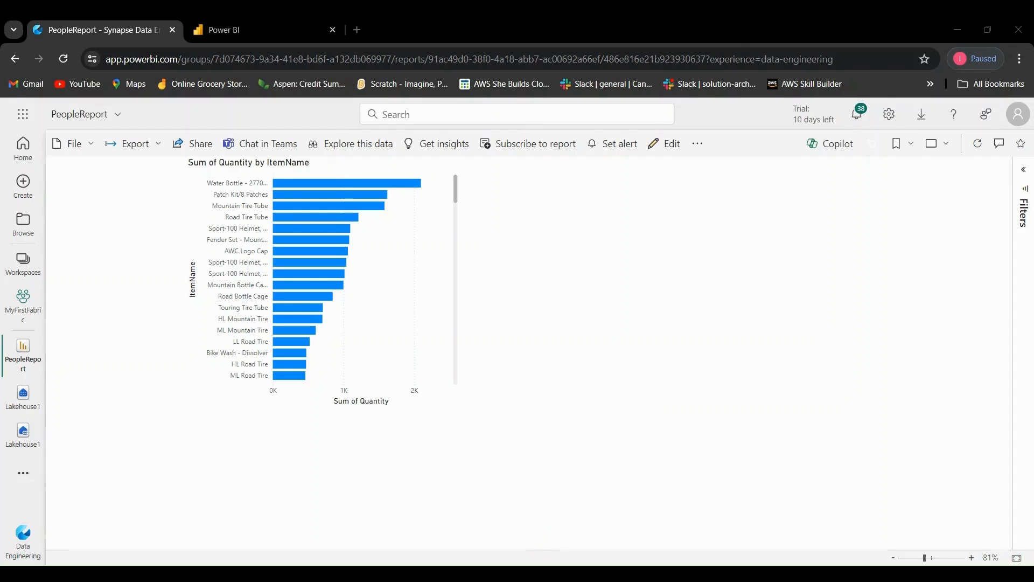
# Open the MyFirstFabric workspace and widen the Type column of its item list to read the full item types.
pyautogui.click(33, 266)
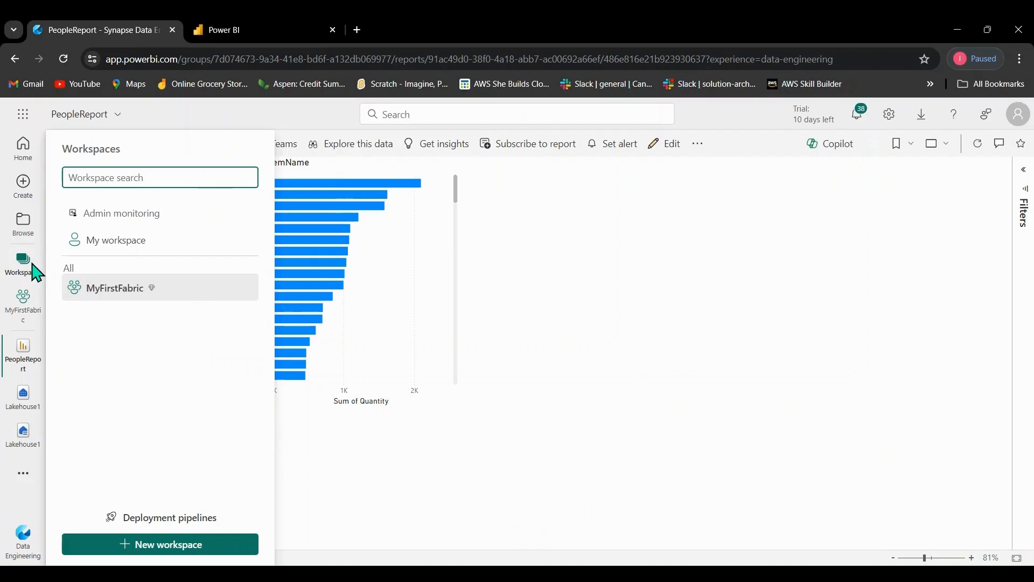
pyautogui.click(112, 304)
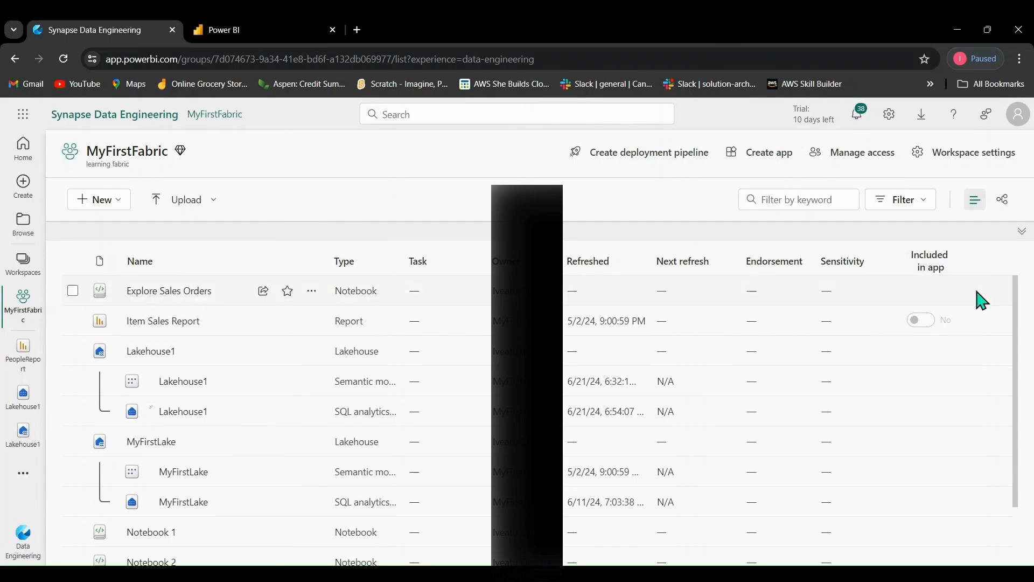
pyautogui.moveTo(1018, 307)
pyautogui.mouseDown()
pyautogui.moveTo(1025, 348)
pyautogui.moveTo(1019, 298)
pyautogui.mouseUp()
pyautogui.moveTo(403, 261); pyautogui.dragTo(477, 264)
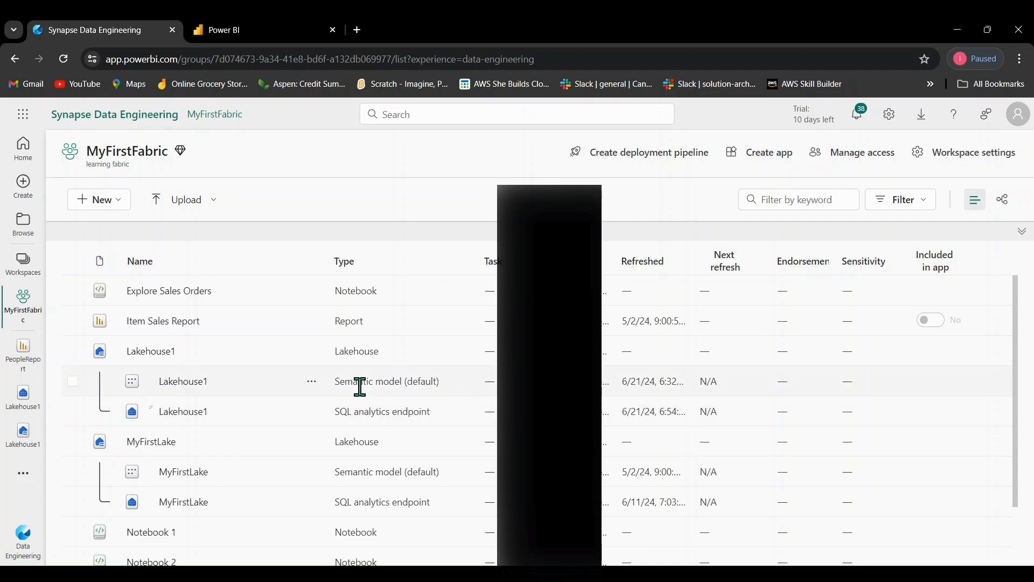
# Open Lakehouse1, switch to its SQL analytics endpoint and review the saved Visual query 1 and SQL query 2.
pyautogui.click(159, 352)
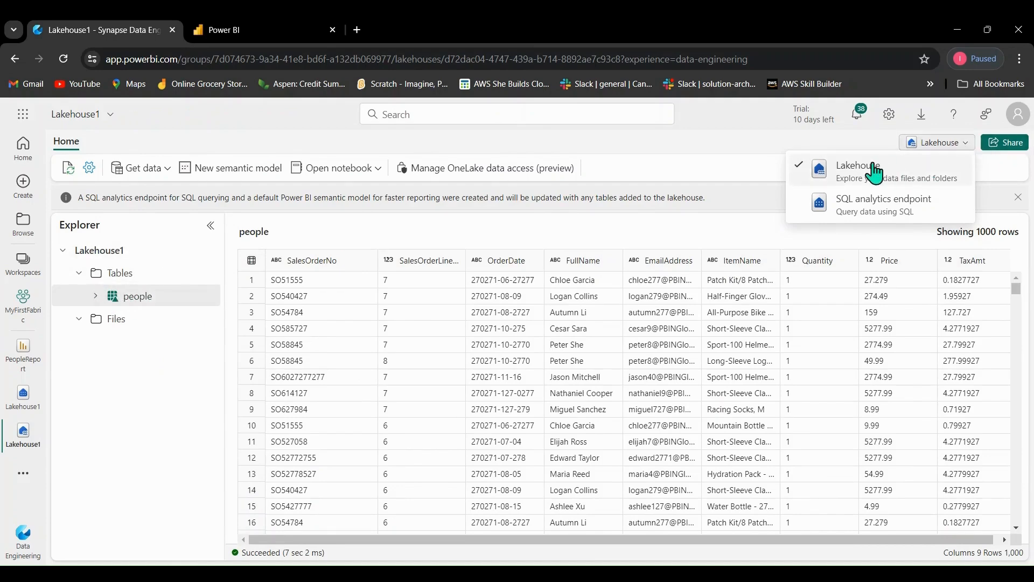
pyautogui.click(879, 207)
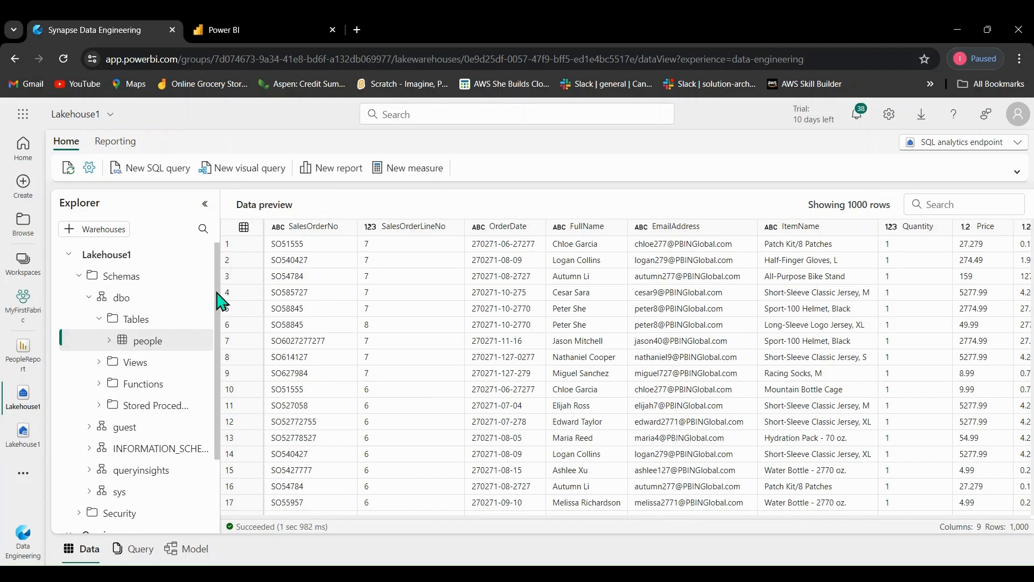
pyautogui.moveTo(215, 293); pyautogui.dragTo(222, 396)
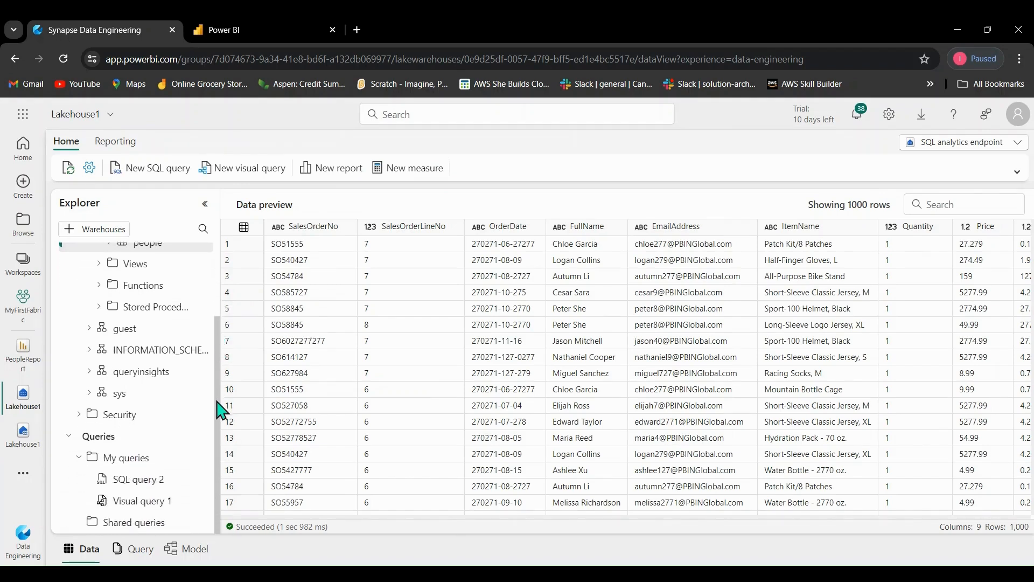
pyautogui.click(126, 503)
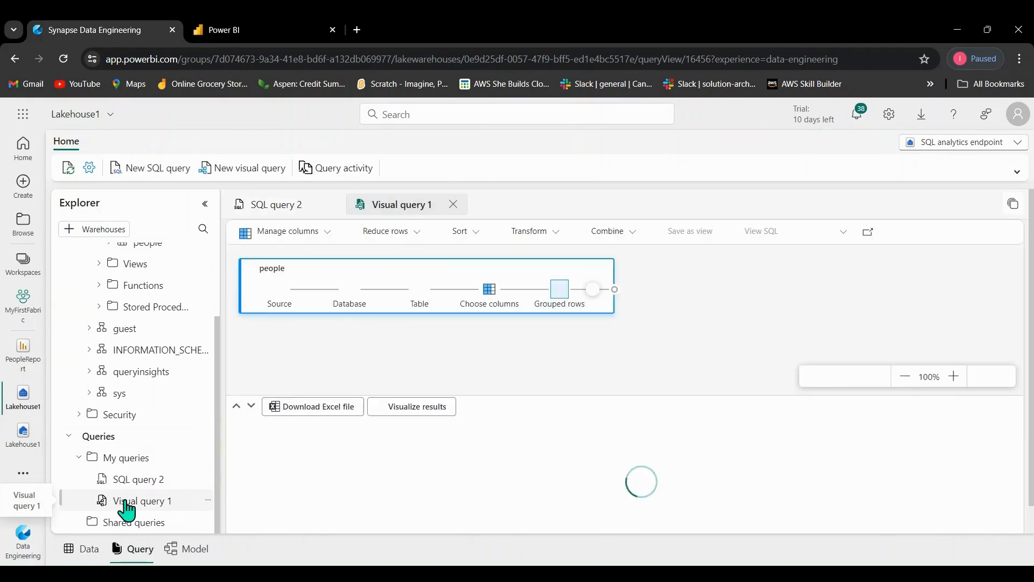
pyautogui.click(139, 479)
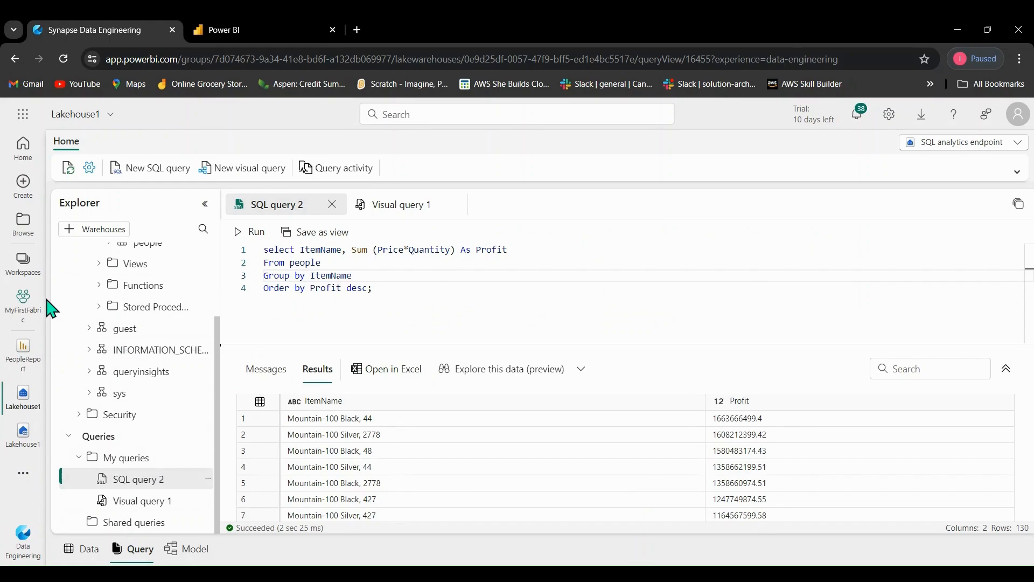
# Return to the MyFirstFabric workspace and open PeopleReport to view its bar chart.
pyautogui.click(10, 310)
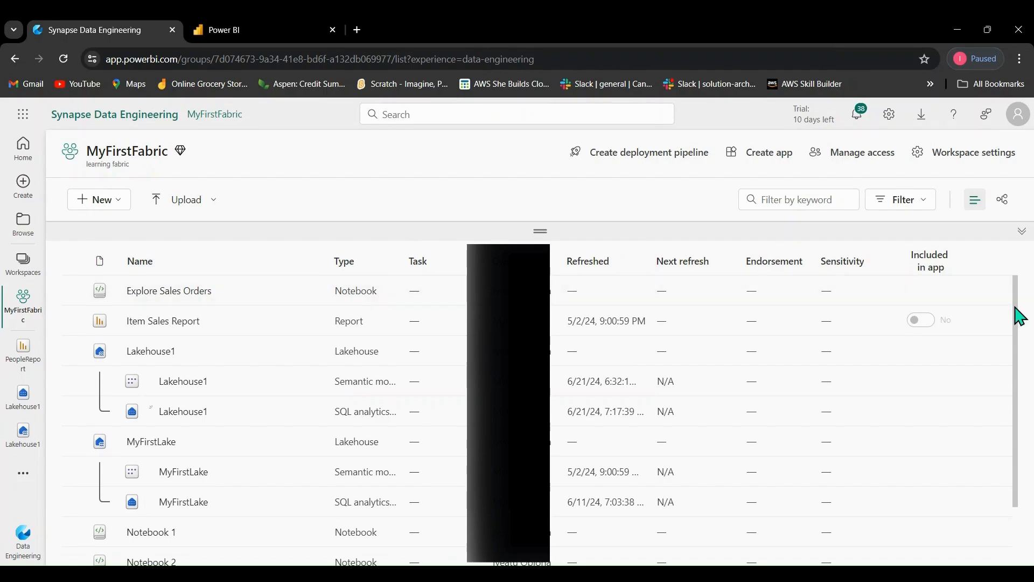
pyautogui.scroll(-3, 1020, 316)
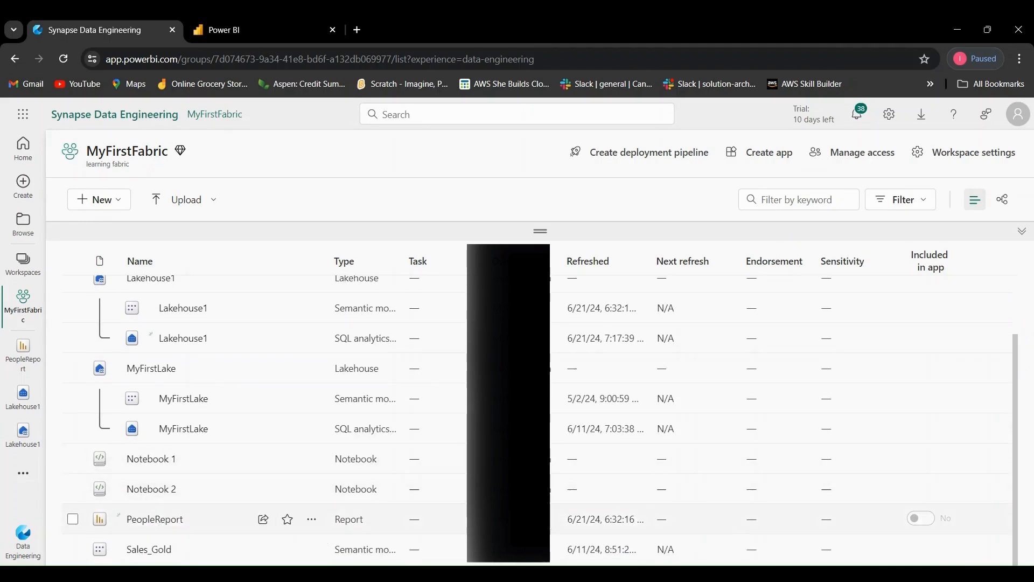
pyautogui.click(154, 521)
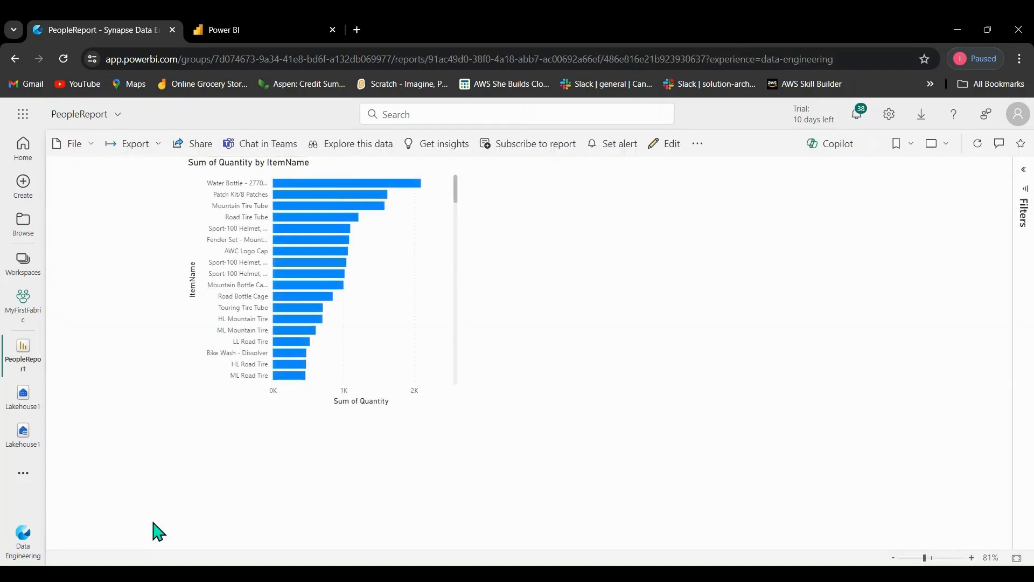
# Widen the Type column in the MyFirstFabric item list and examine the details of Lakehouse1's default semantic model.
pyautogui.click(22, 322)
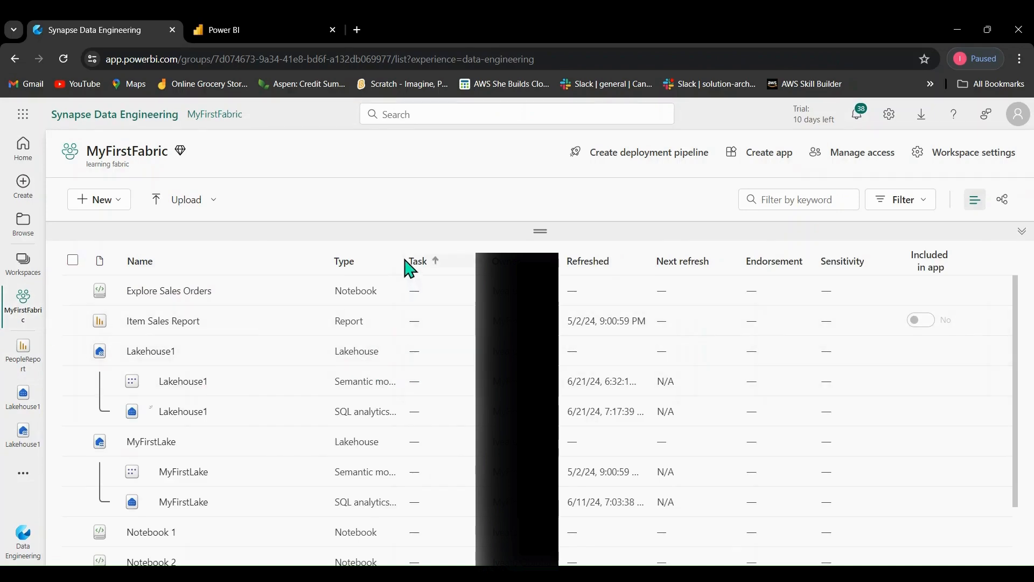
pyautogui.moveTo(399, 255); pyautogui.dragTo(461, 256)
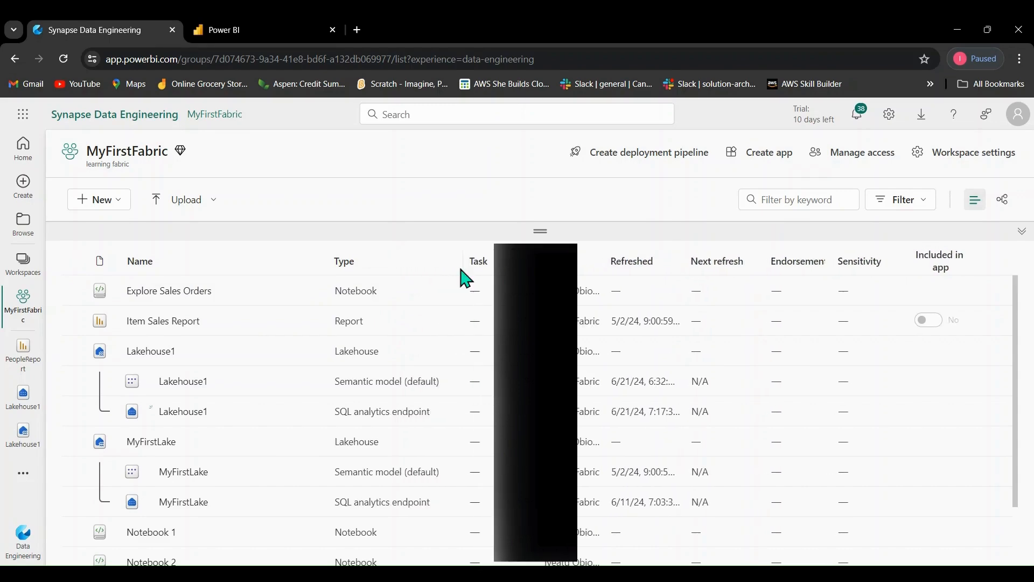
pyautogui.click(184, 381)
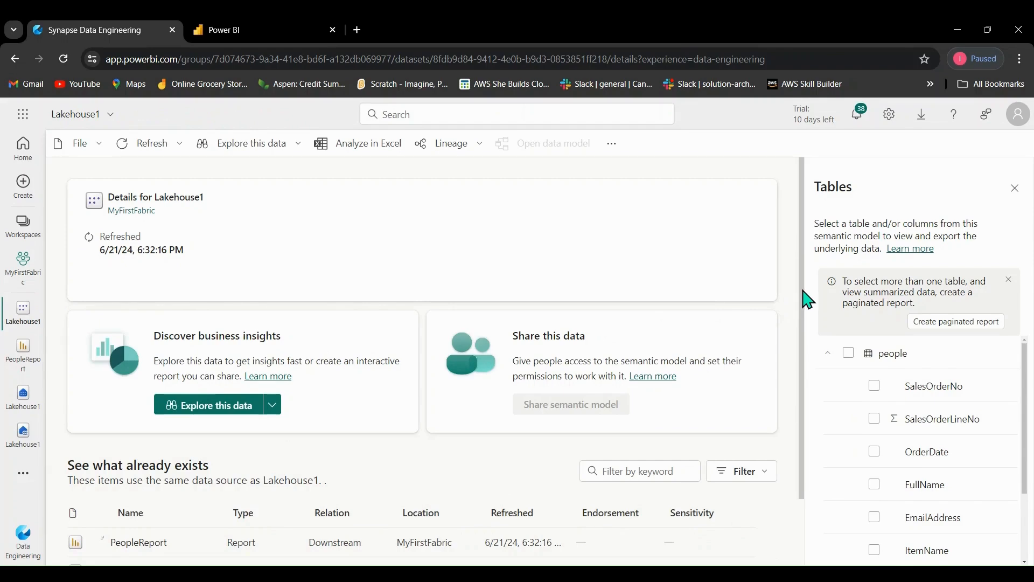
pyautogui.scroll(-2, 803, 299)
pyautogui.scroll(2, 804, 307)
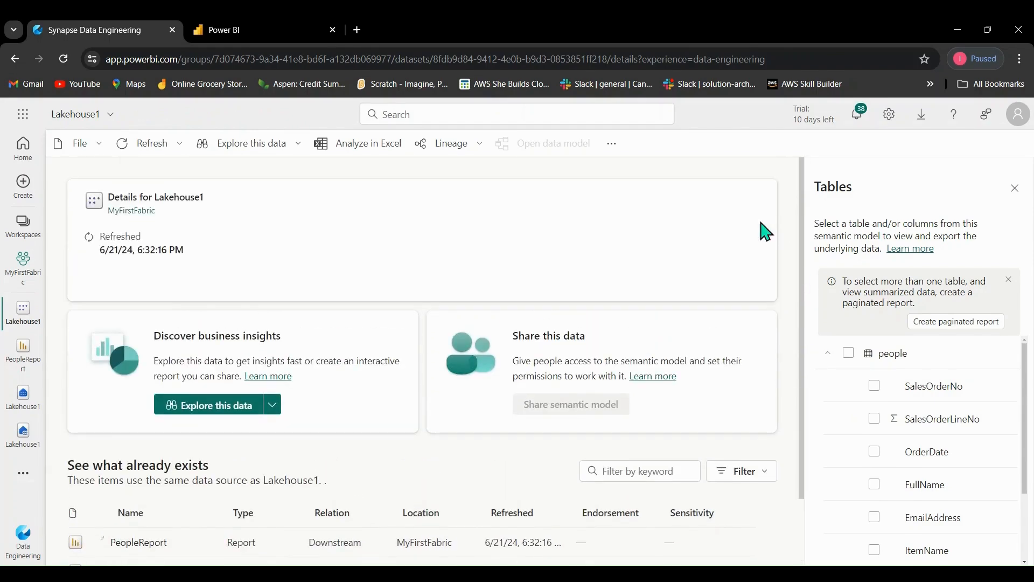
# View the Lakehouse1 SQL analytics endpoint from the MyFirstFabric workspace and return to the workspace's item list.
pyautogui.click(23, 236)
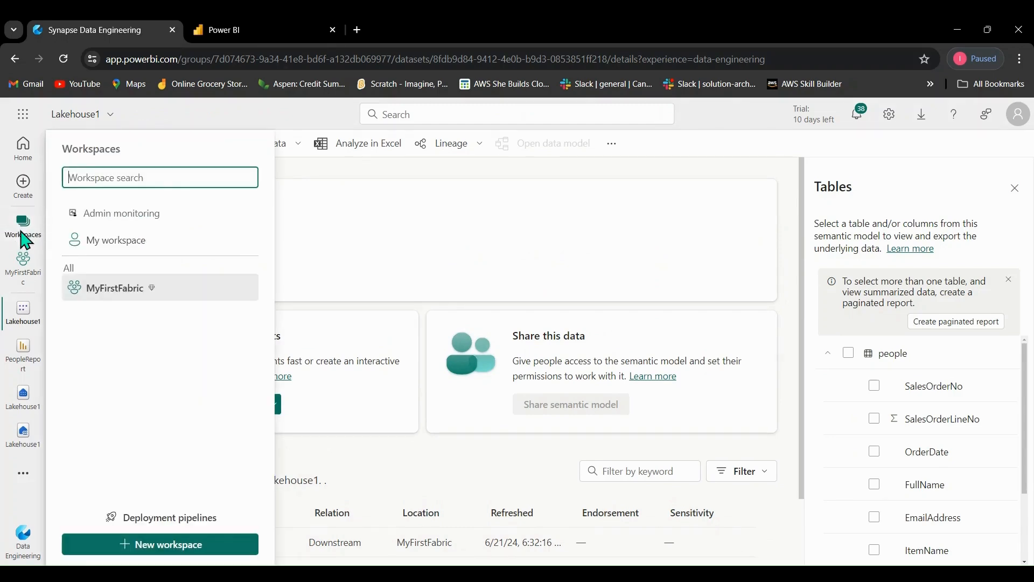
pyautogui.click(123, 289)
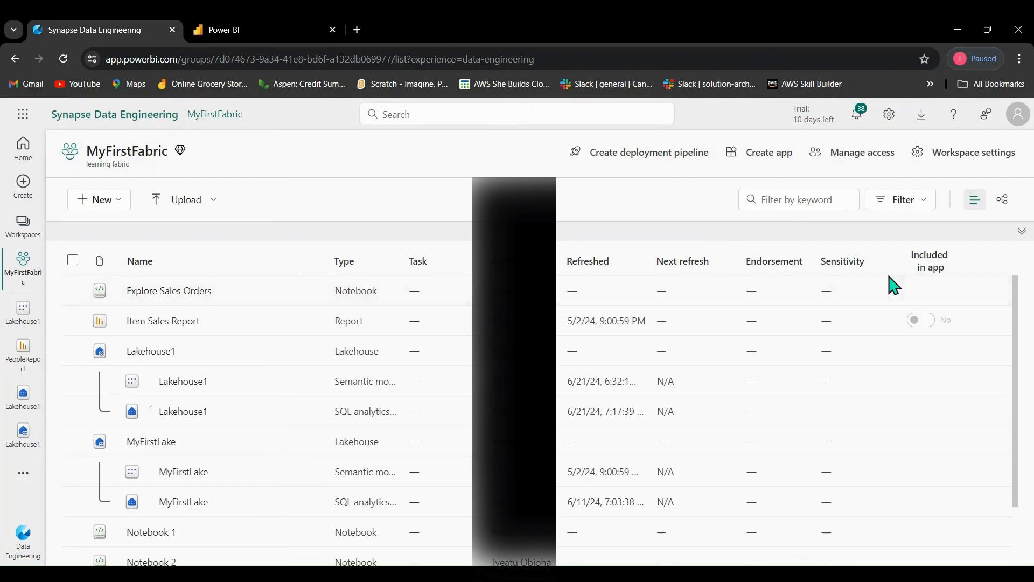
pyautogui.moveTo(1018, 298); pyautogui.dragTo(1022, 350)
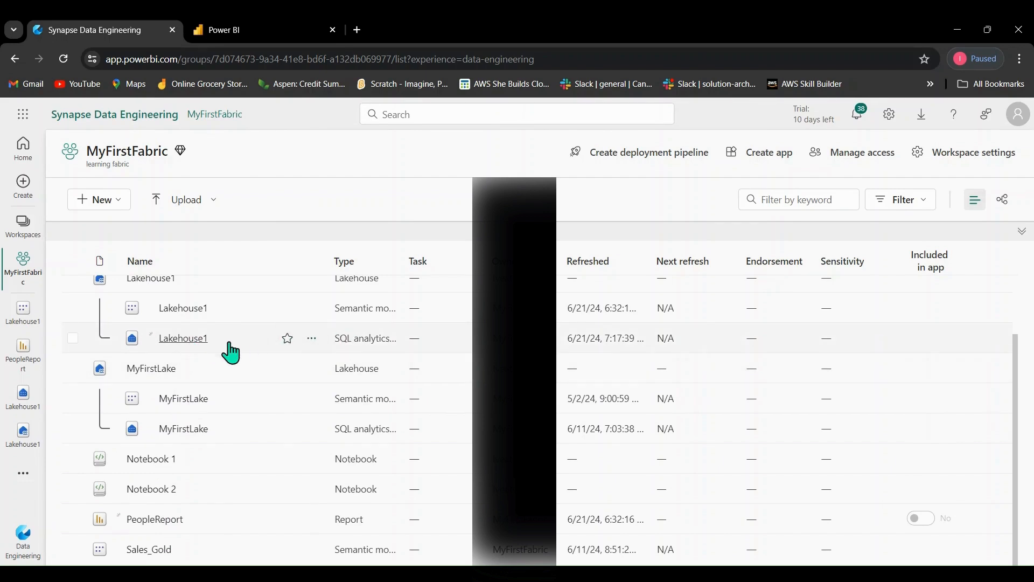
pyautogui.click(186, 339)
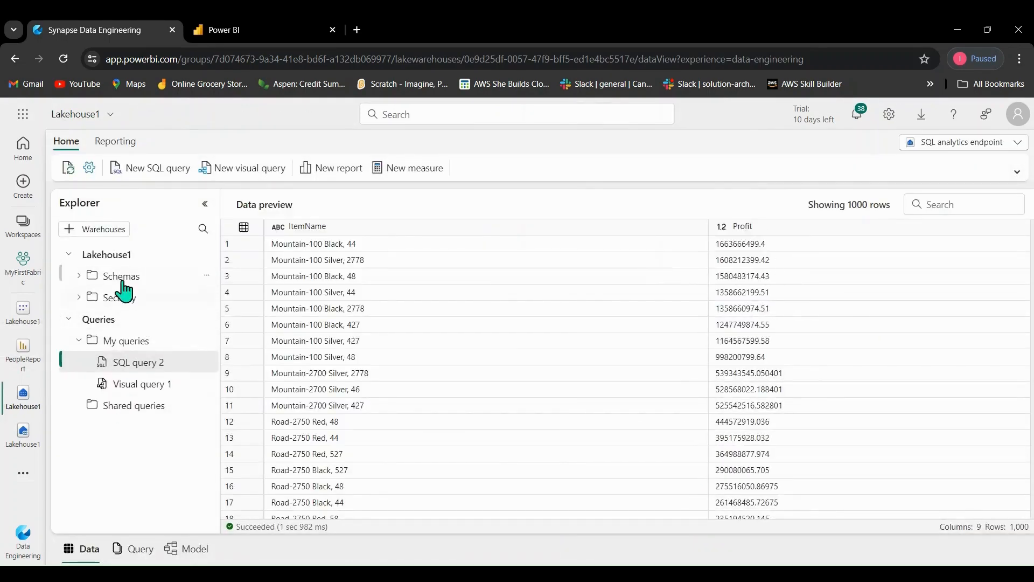
pyautogui.click(23, 228)
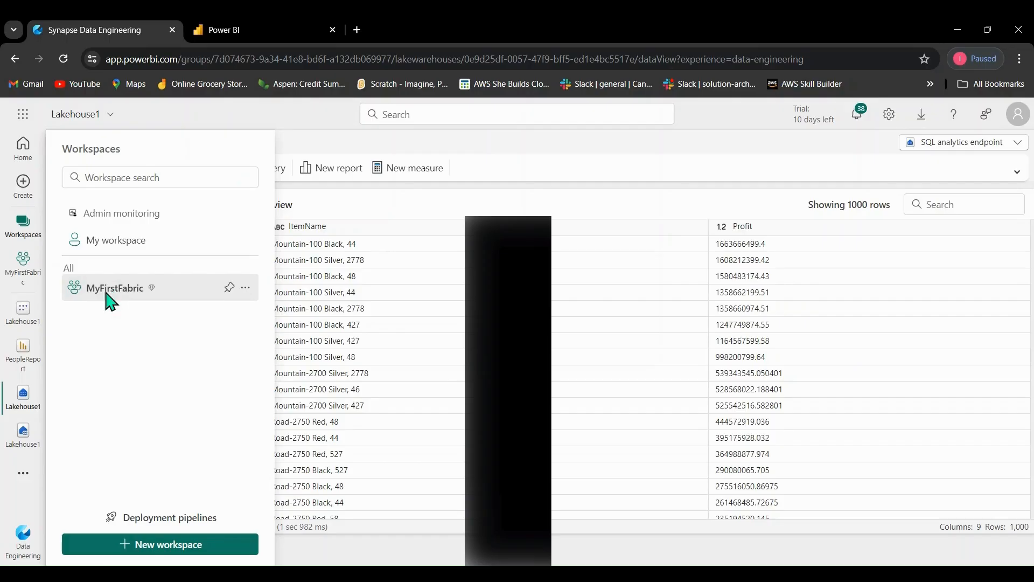
pyautogui.click(110, 292)
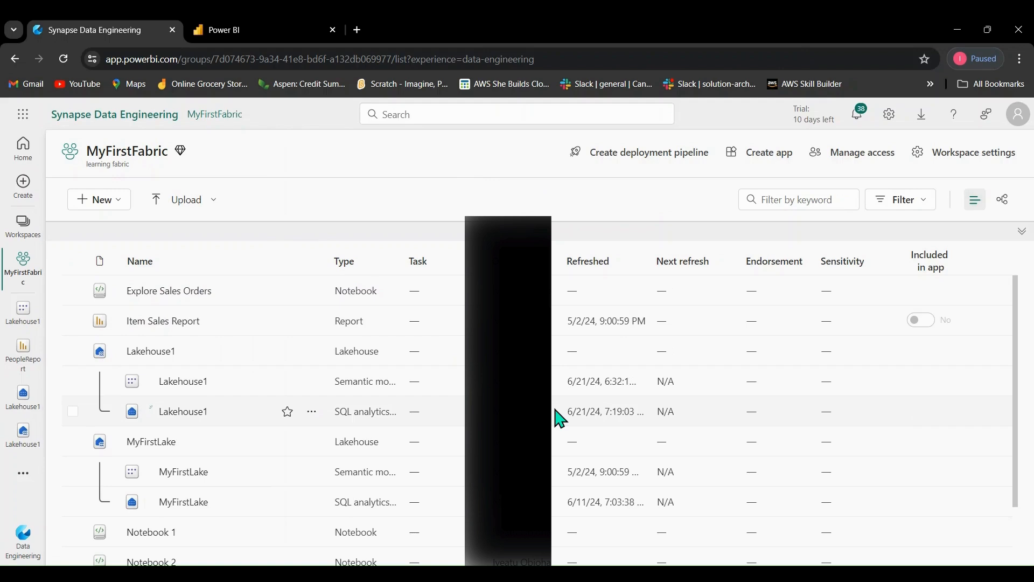
# Open My workspace and look over the item types that can be created there.
pyautogui.click(22, 238)
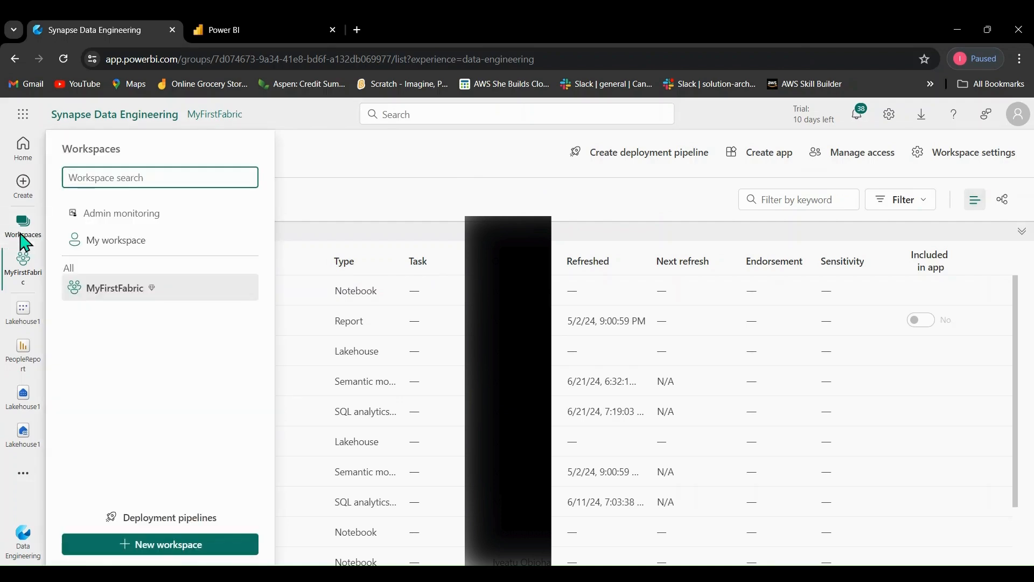
pyautogui.click(103, 243)
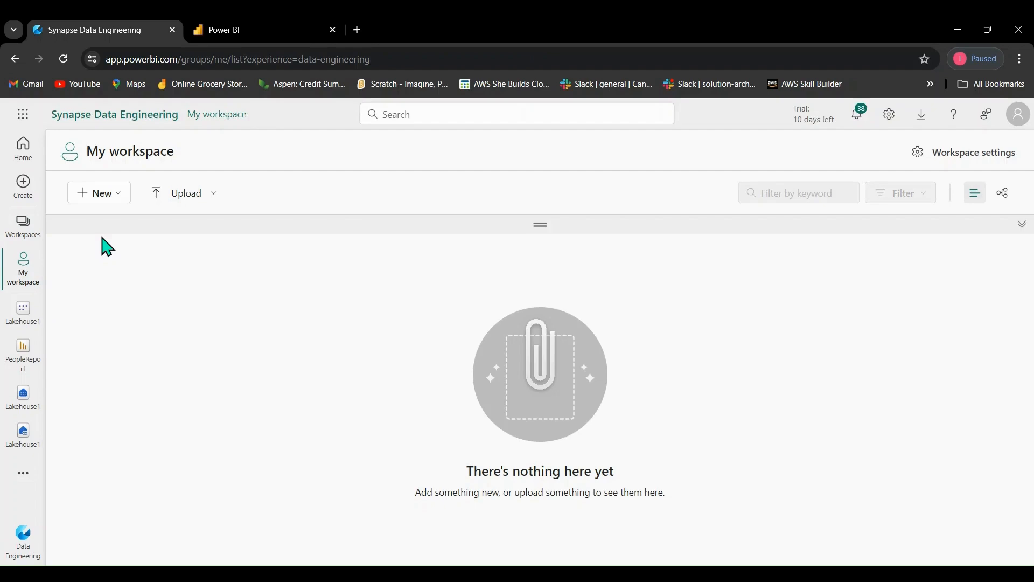
pyautogui.click(114, 201)
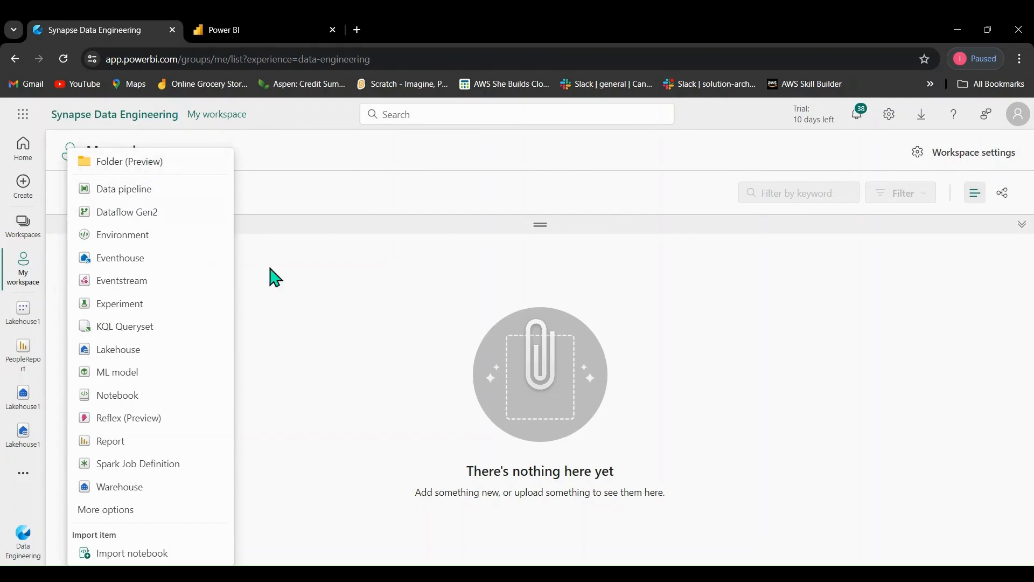
pyautogui.click(315, 322)
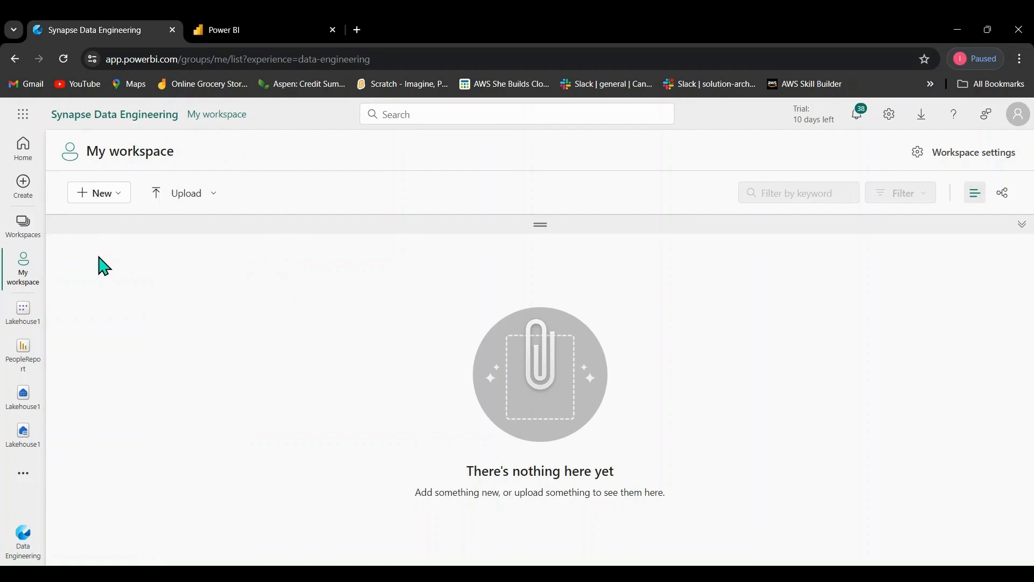
# Check the options available for My workspace and create a new workspace named PeopleWS.
pyautogui.click(23, 232)
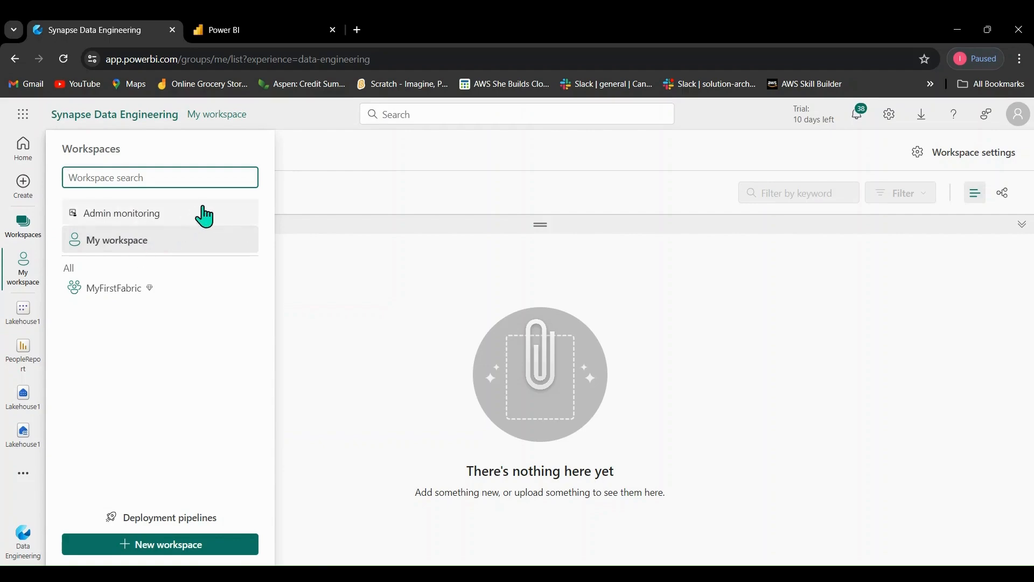
pyautogui.click(245, 242)
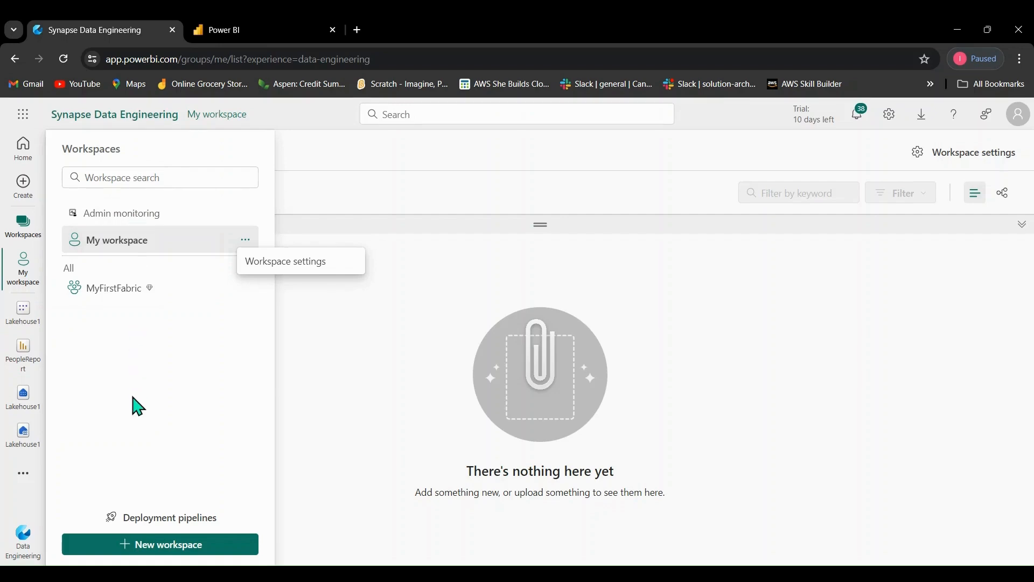
pyautogui.click(168, 545)
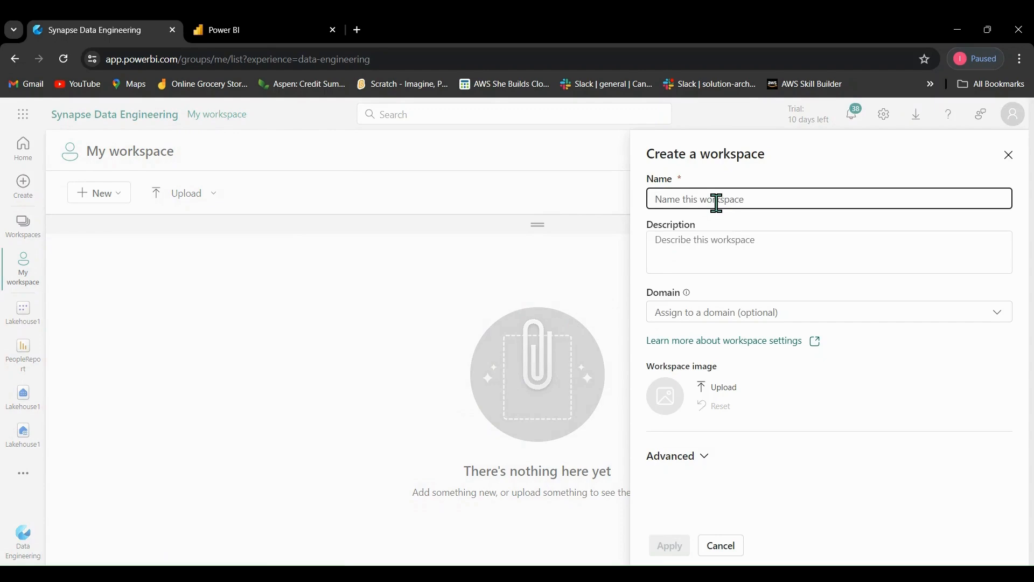
pyautogui.write('Peopl')
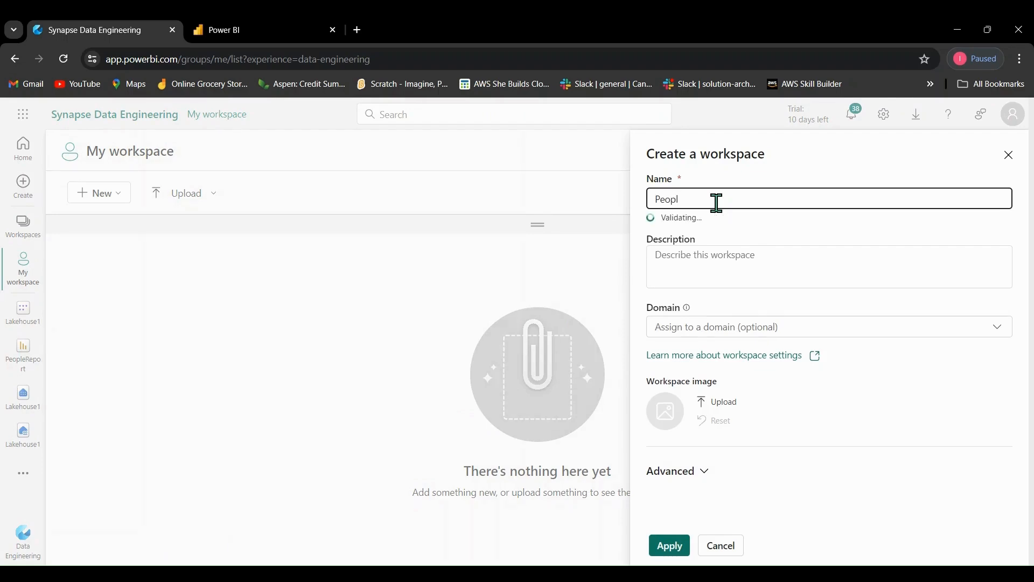
pyautogui.write('e')
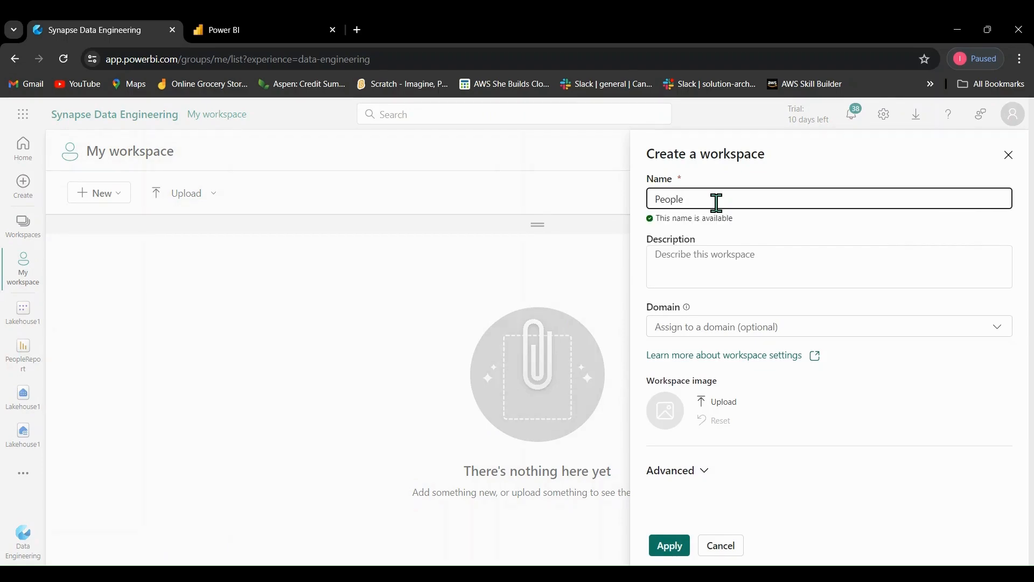
pyautogui.write('WS')
pyautogui.click(663, 548)
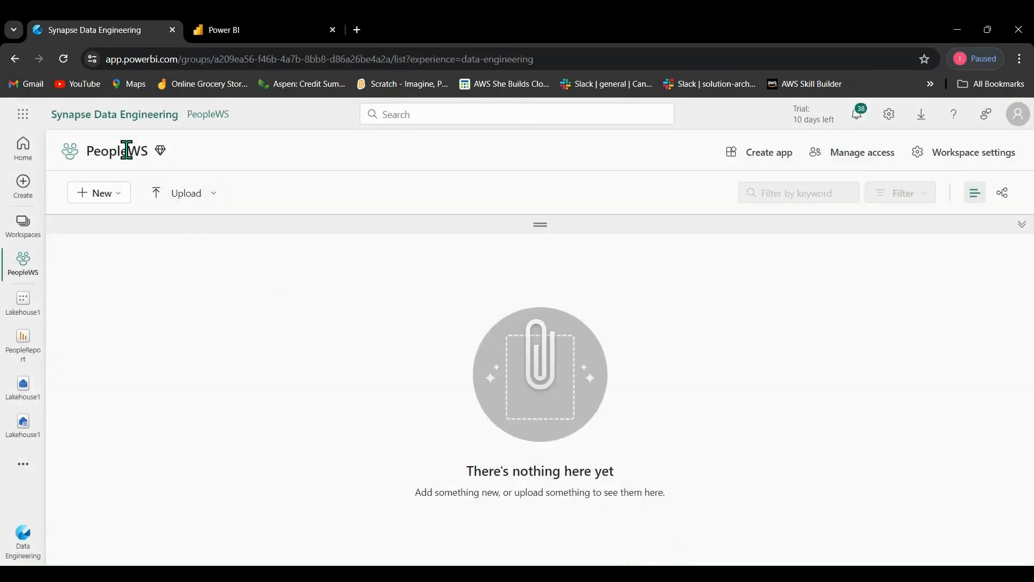
pyautogui.click(119, 195)
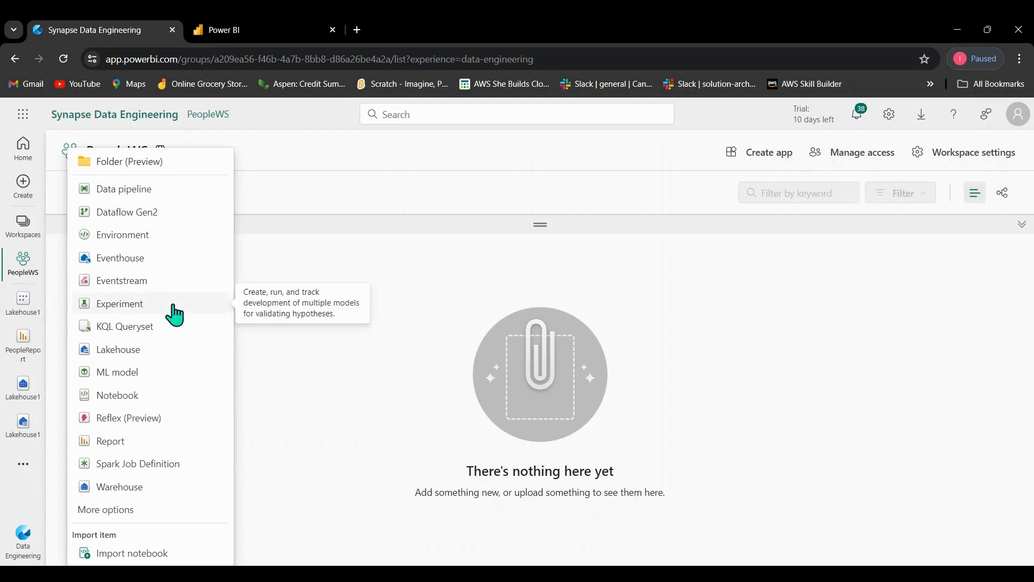
pyautogui.click(138, 351)
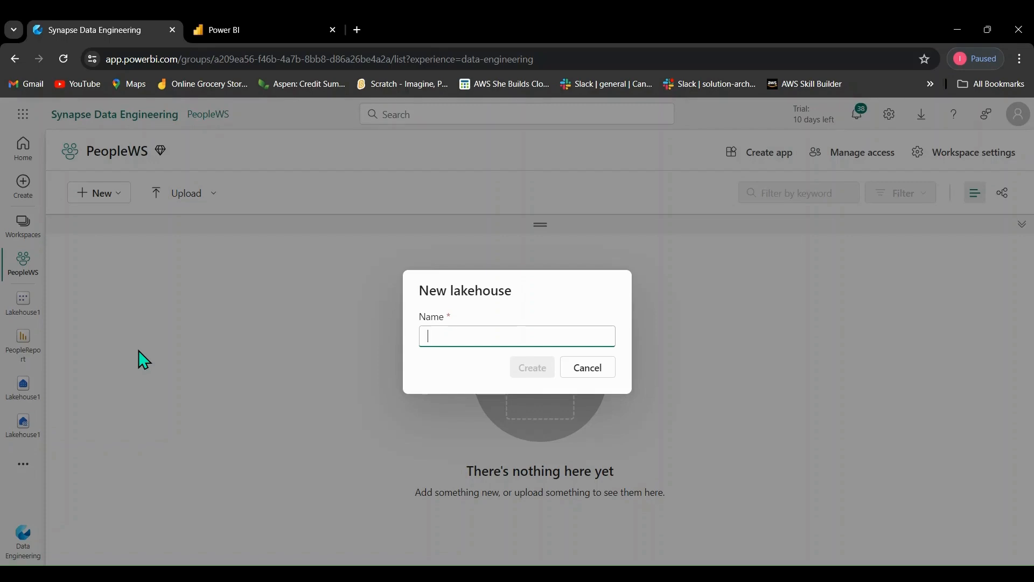
pyautogui.click(597, 374)
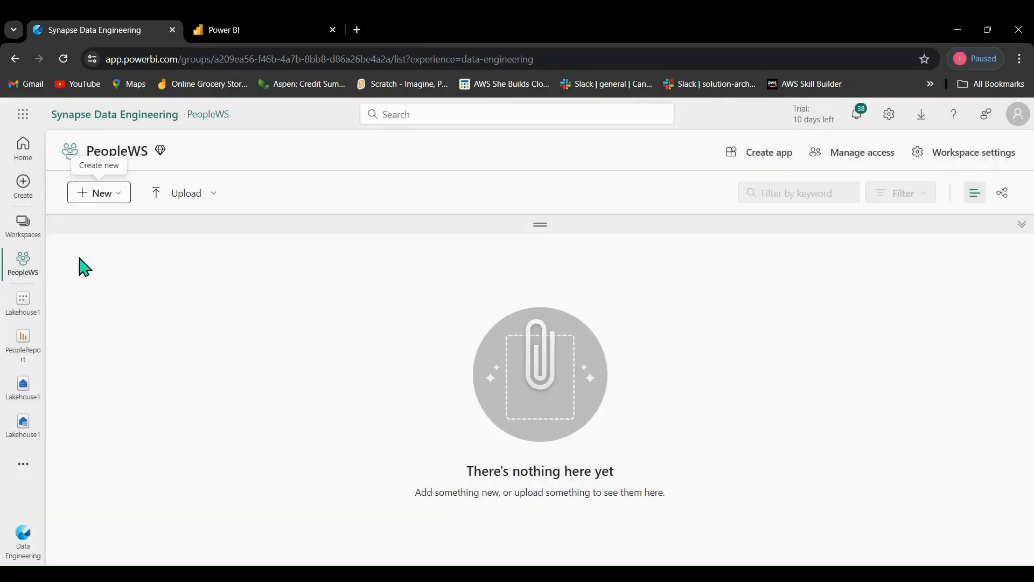
# Look over the settings and access options offered for PeopleWS in the workspace list.
pyautogui.click(23, 232)
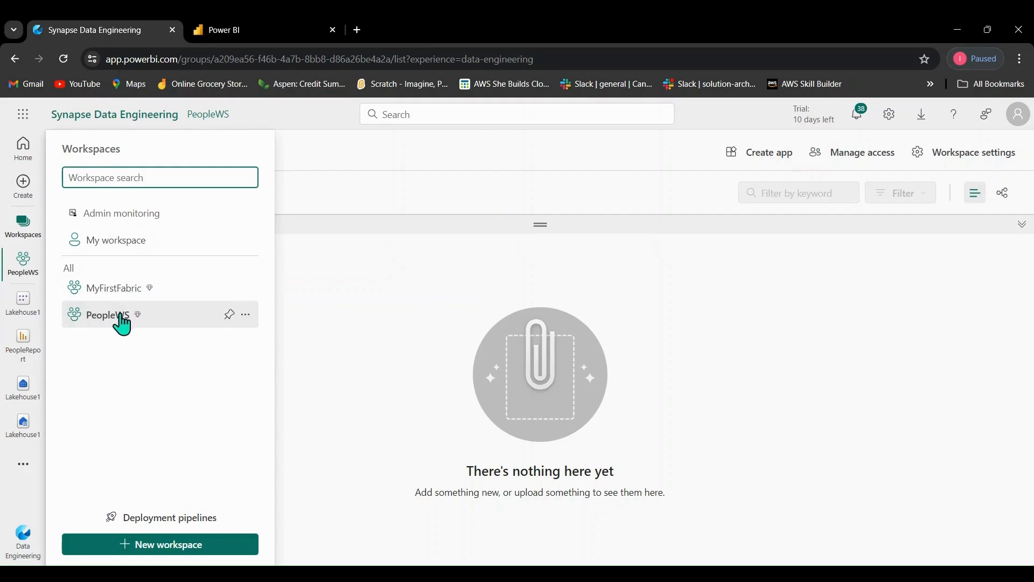
pyautogui.click(246, 315)
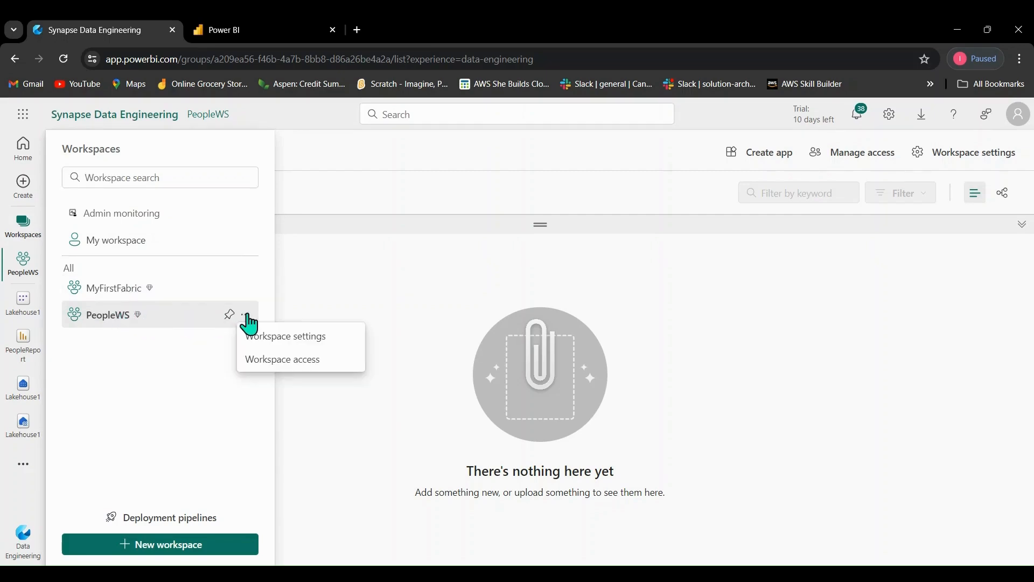
pyautogui.click(186, 381)
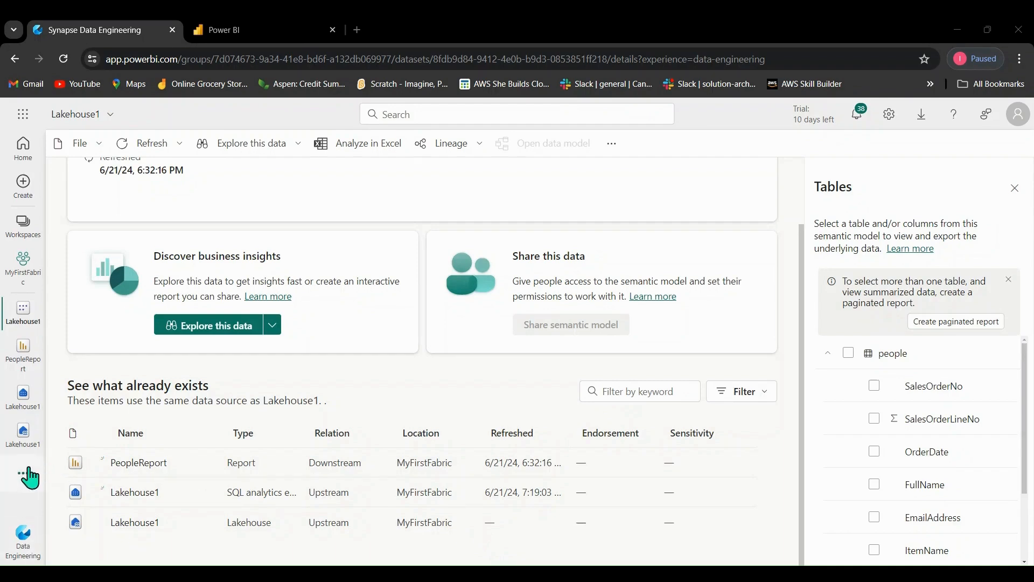
# Open the PeopleWS workspace from the Lakehouse1 semantic model details page.
pyautogui.click(21, 235)
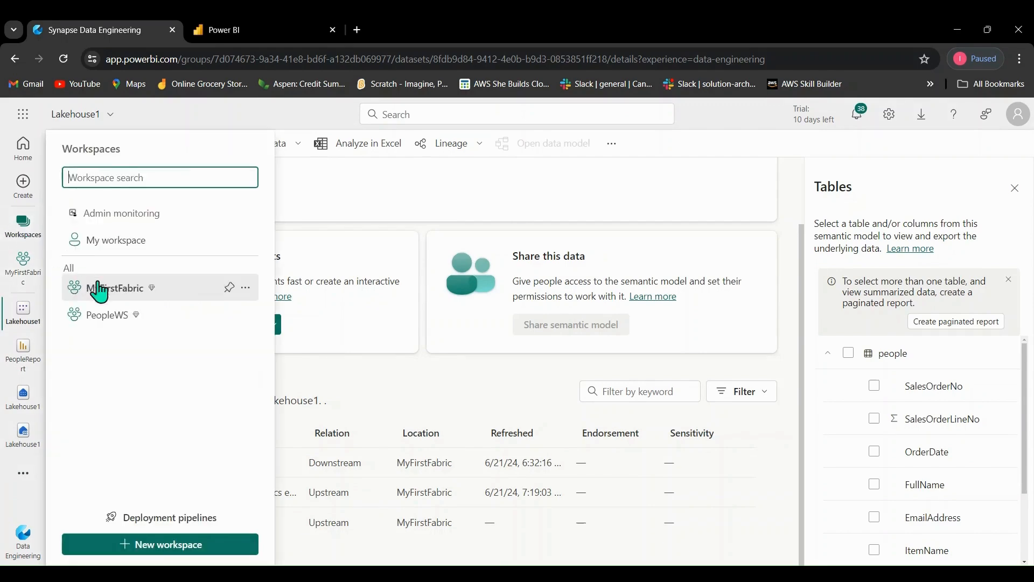
pyautogui.click(101, 317)
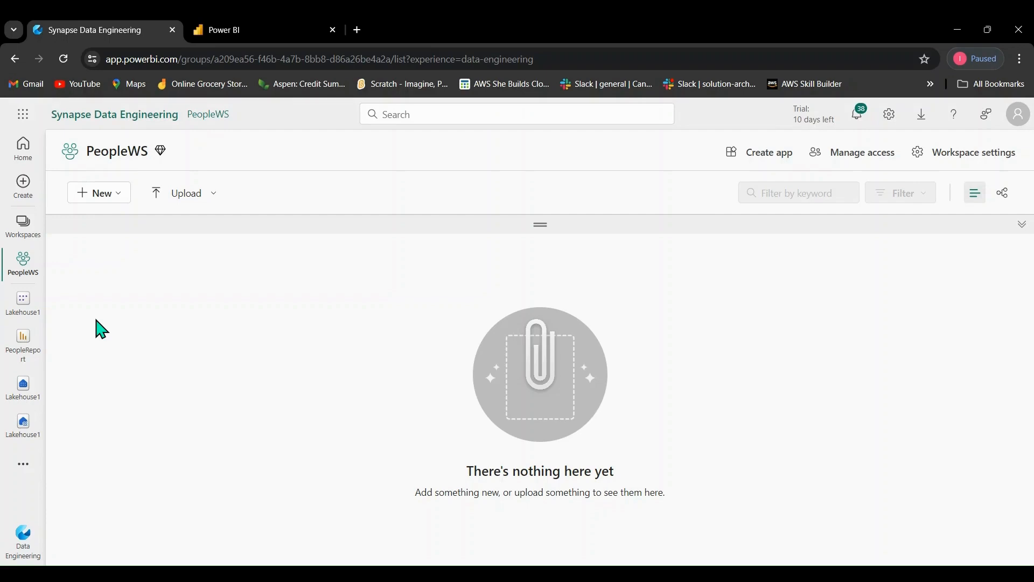
pyautogui.click(17, 233)
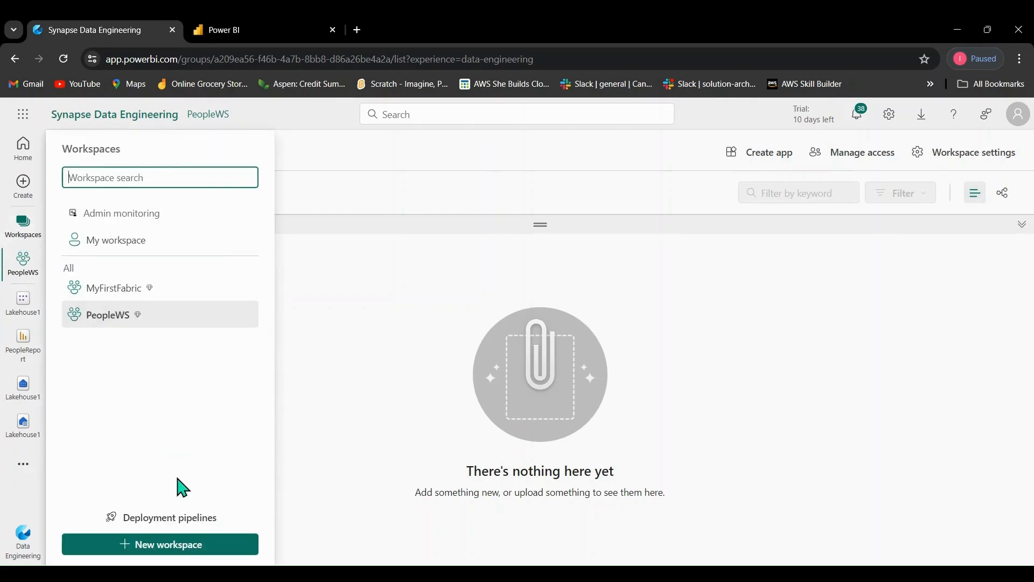
pyautogui.click(186, 554)
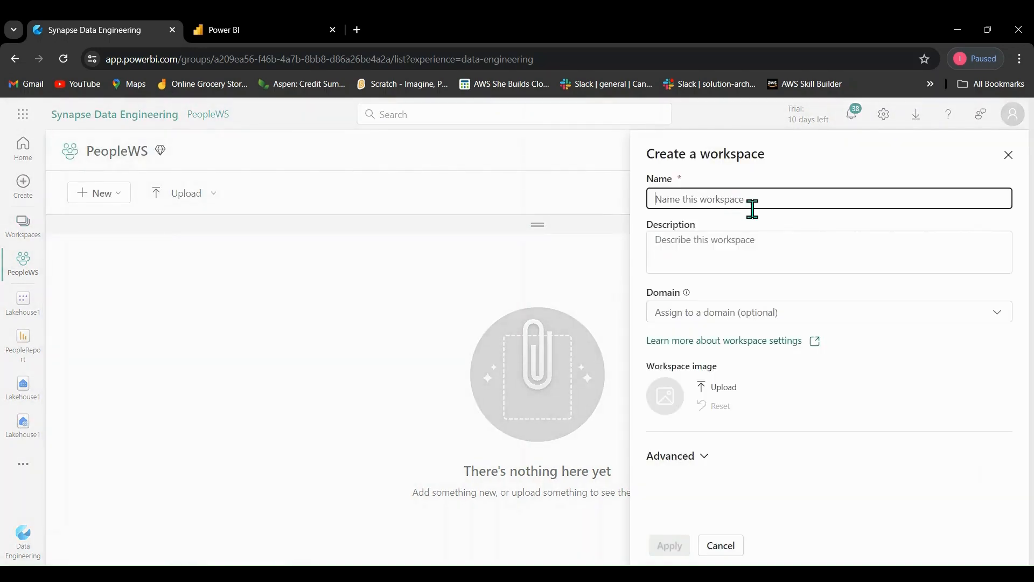
pyautogui.click(1006, 160)
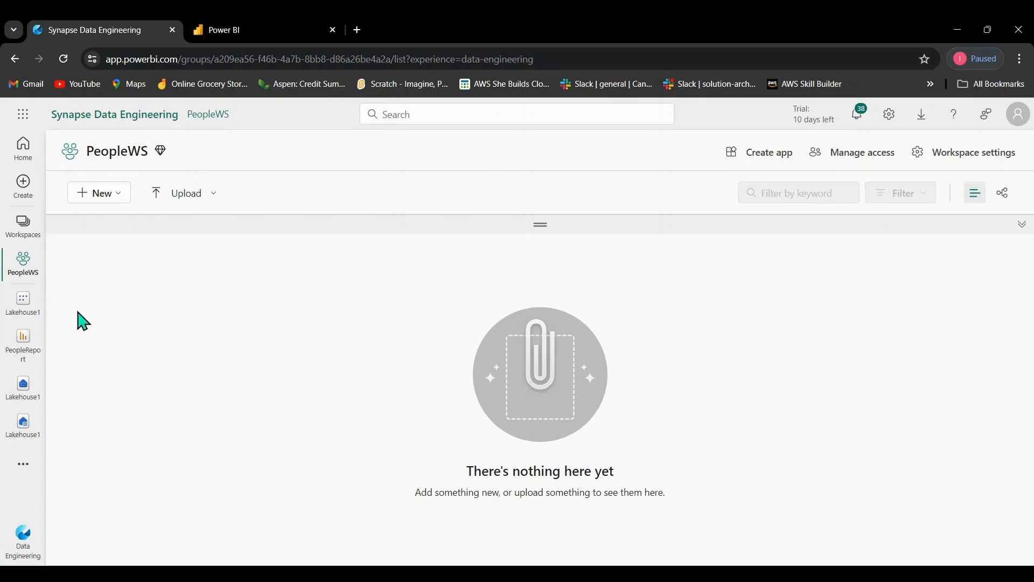
# Create a lakehouse named Lake2 in the PeopleWS workspace.
pyautogui.click(118, 197)
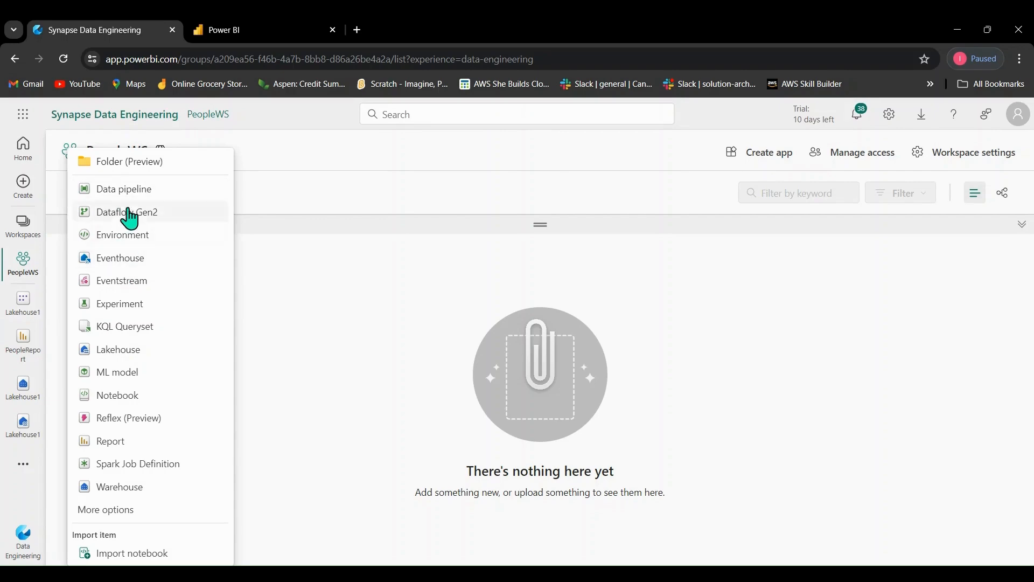
pyautogui.click(119, 349)
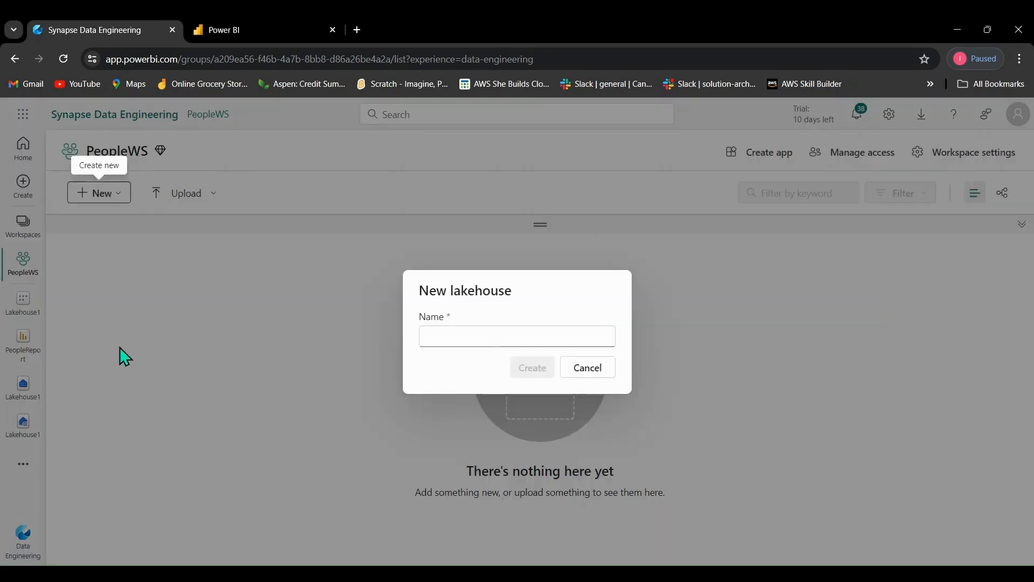
pyautogui.write('Lake')
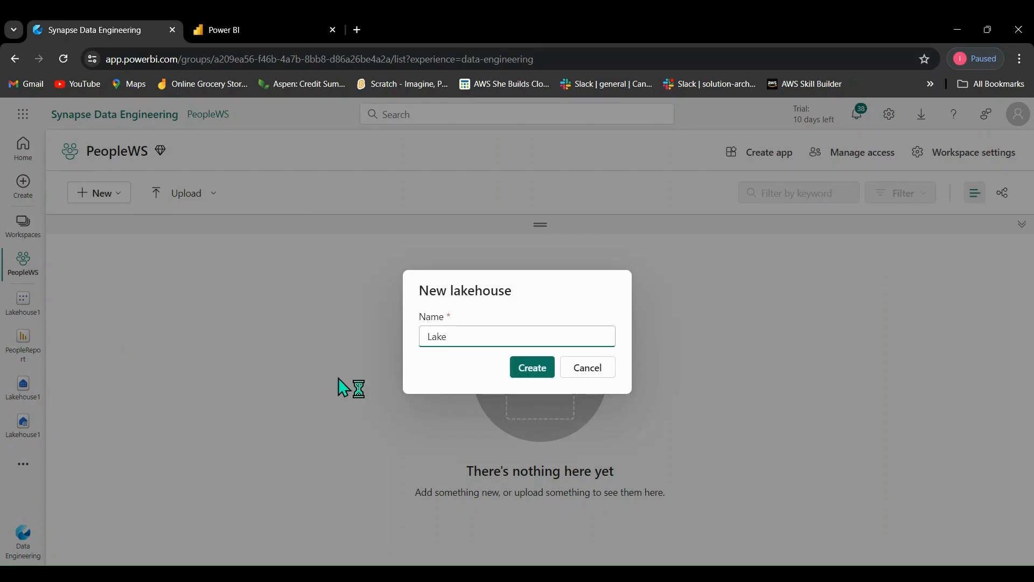
pyautogui.write('2')
pyautogui.click(534, 367)
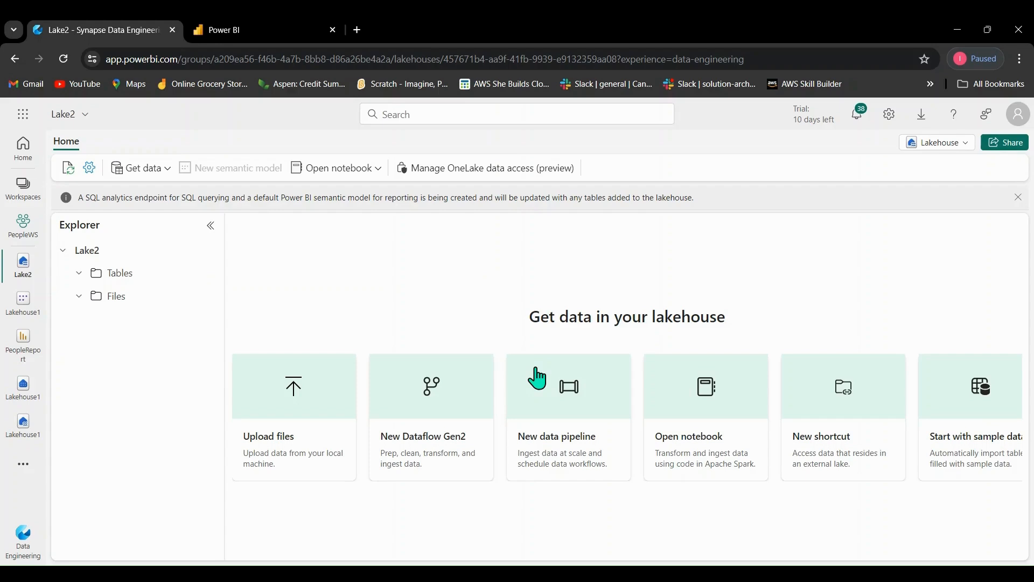
# Open Lake2's Files folder and examine its upload options and the lakehouse's data ingestion choices.
pyautogui.click(116, 298)
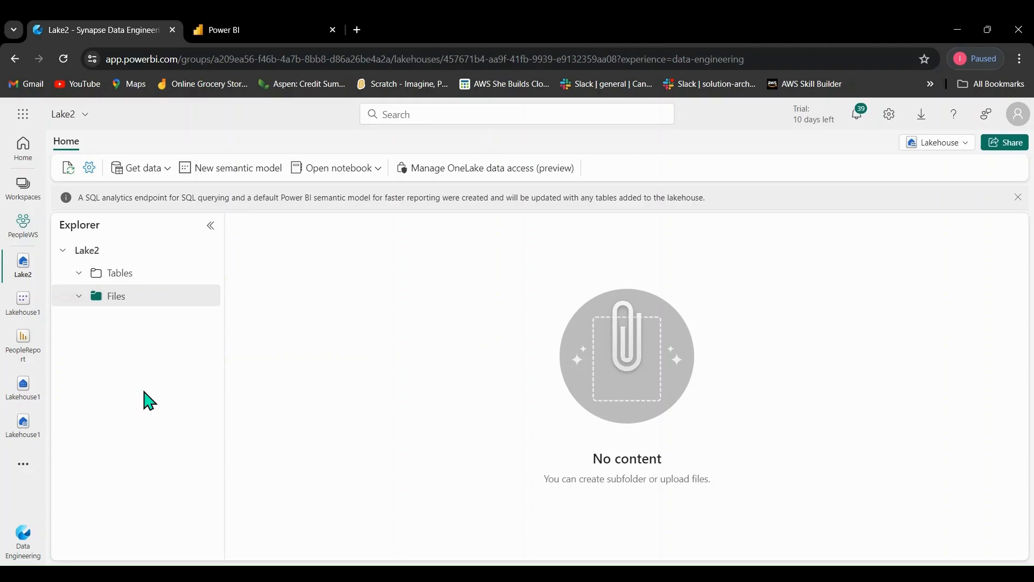
pyautogui.moveTo(201, 295)
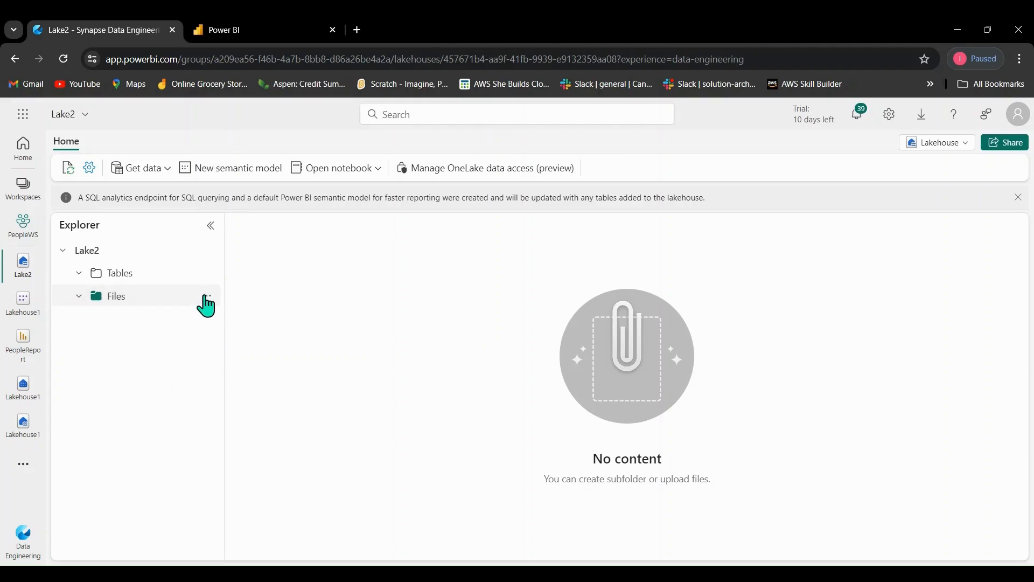
pyautogui.click(207, 297)
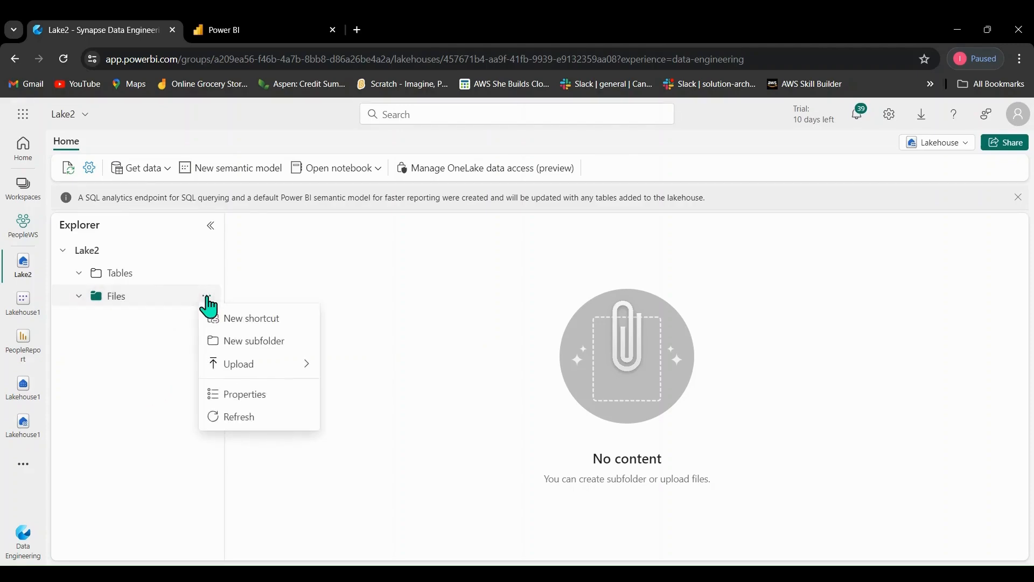
pyautogui.moveTo(246, 376)
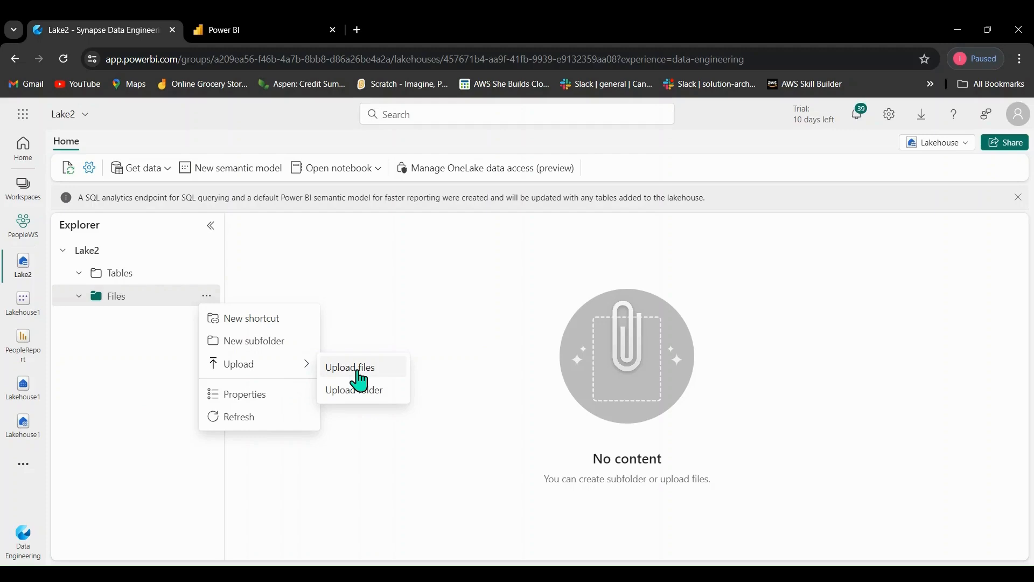
pyautogui.click(159, 377)
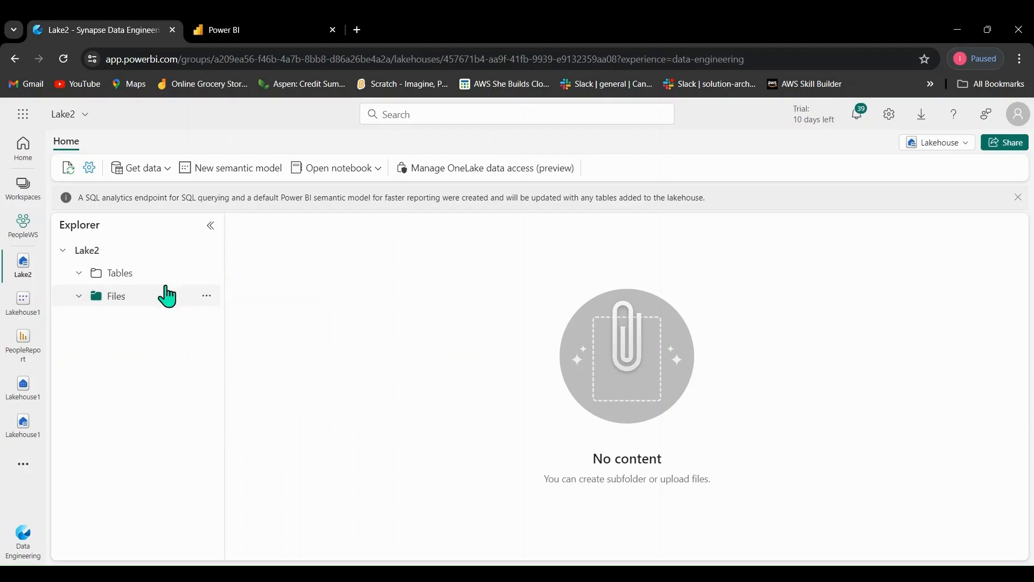
pyautogui.click(162, 170)
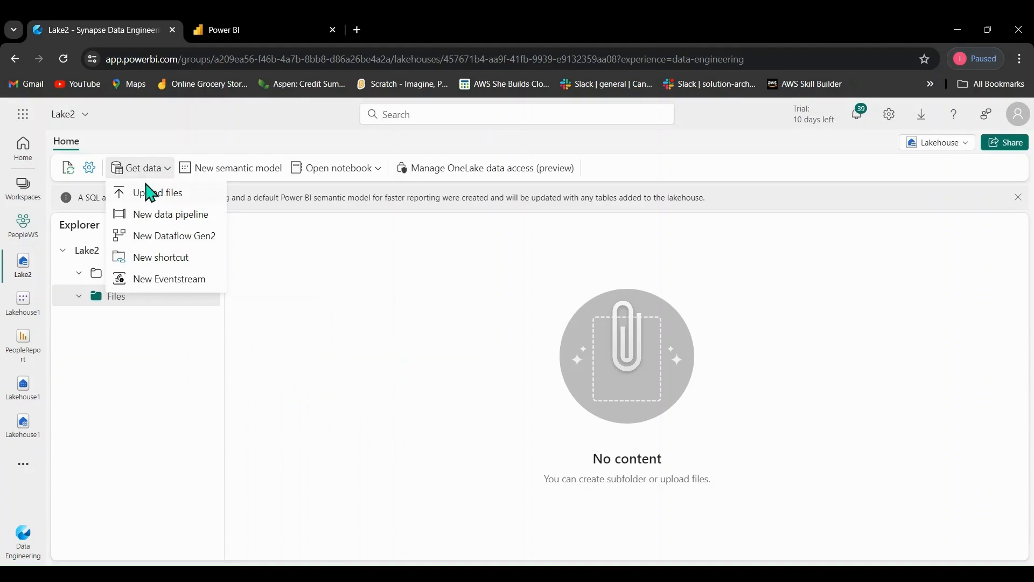
pyautogui.click(176, 324)
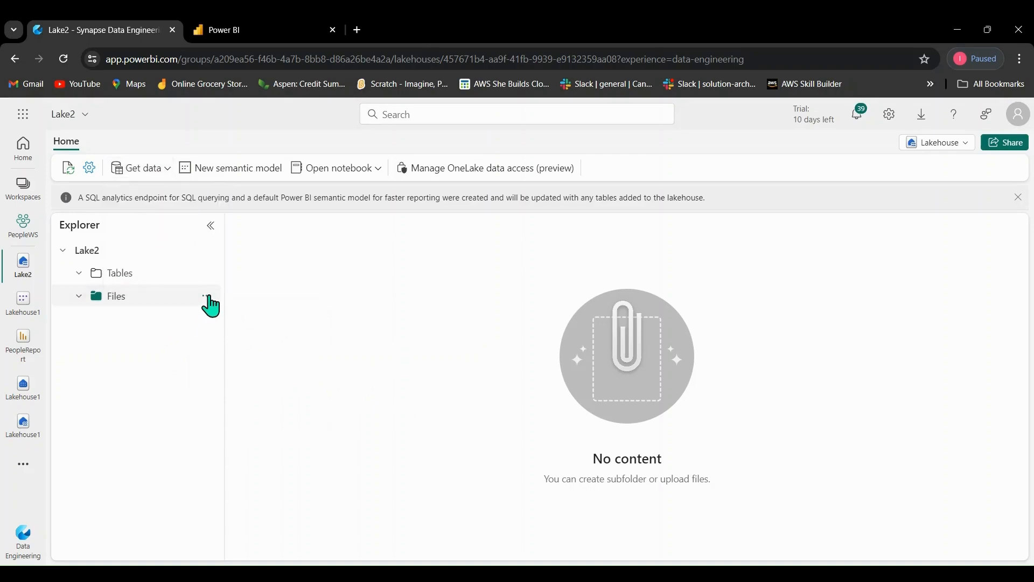
# Upload people2015.csv, people2016.csv and people2017.csv to Lake2's Files folder with overwriting of existing files turned off.
pyautogui.click(210, 296)
pyautogui.click(253, 337)
pyautogui.click(206, 296)
pyautogui.moveTo(307, 371)
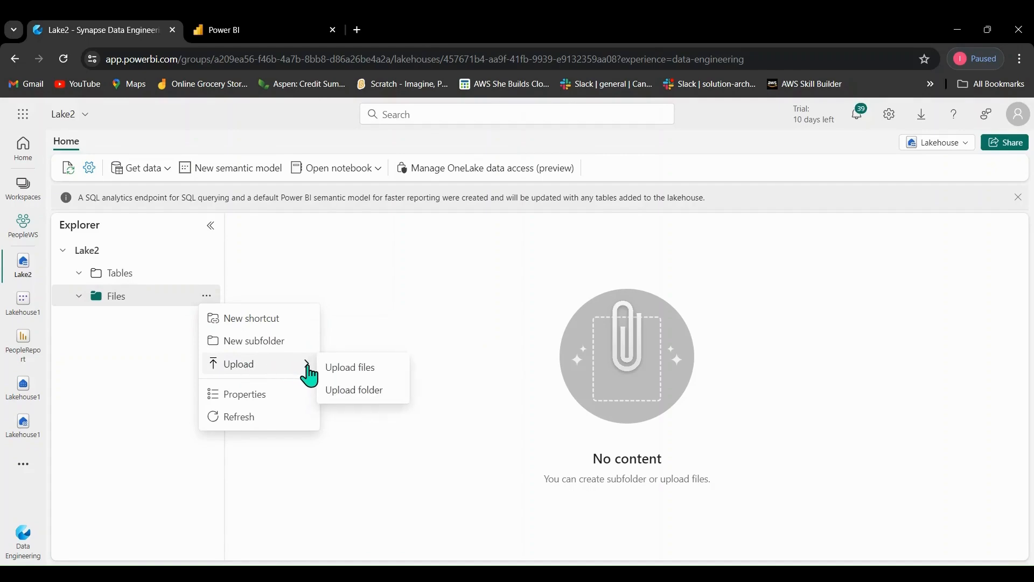
pyautogui.click(356, 369)
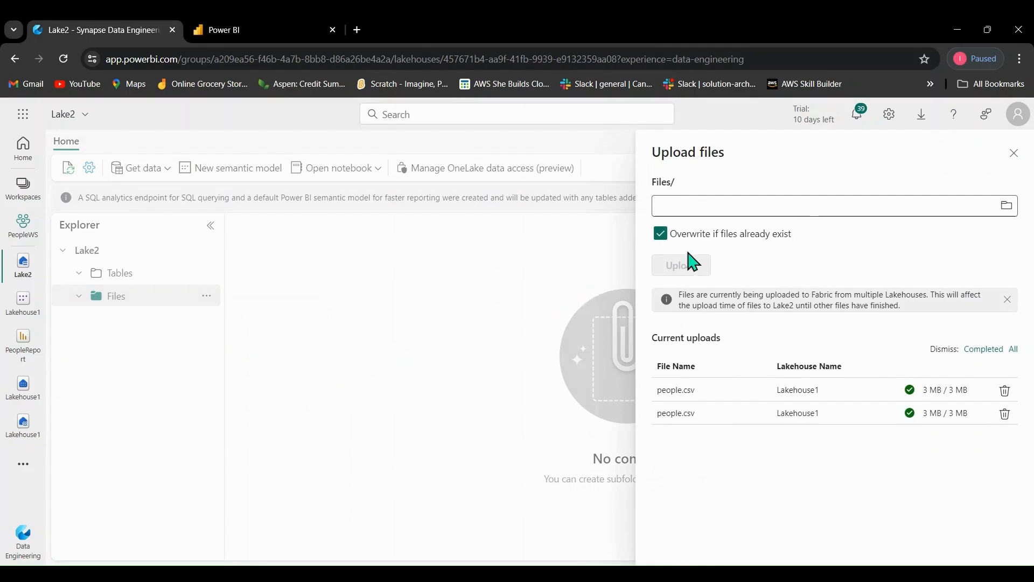
pyautogui.click(660, 233)
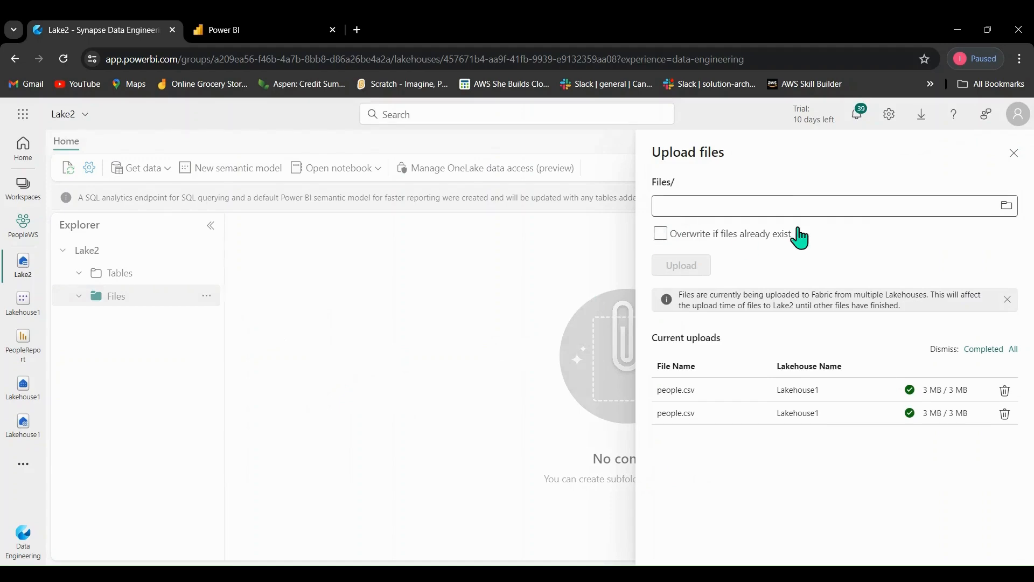
pyautogui.click(1005, 206)
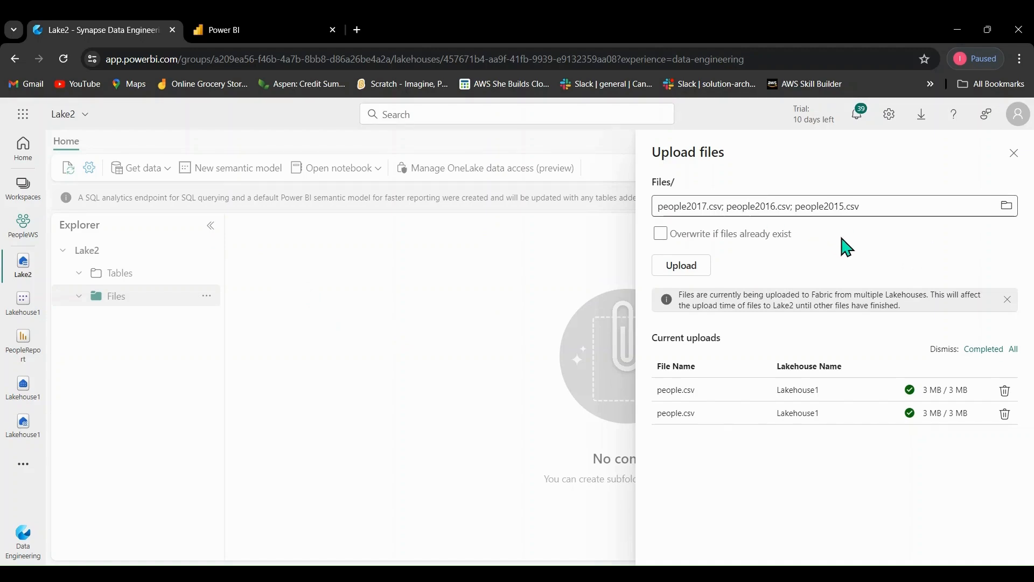
pyautogui.click(707, 274)
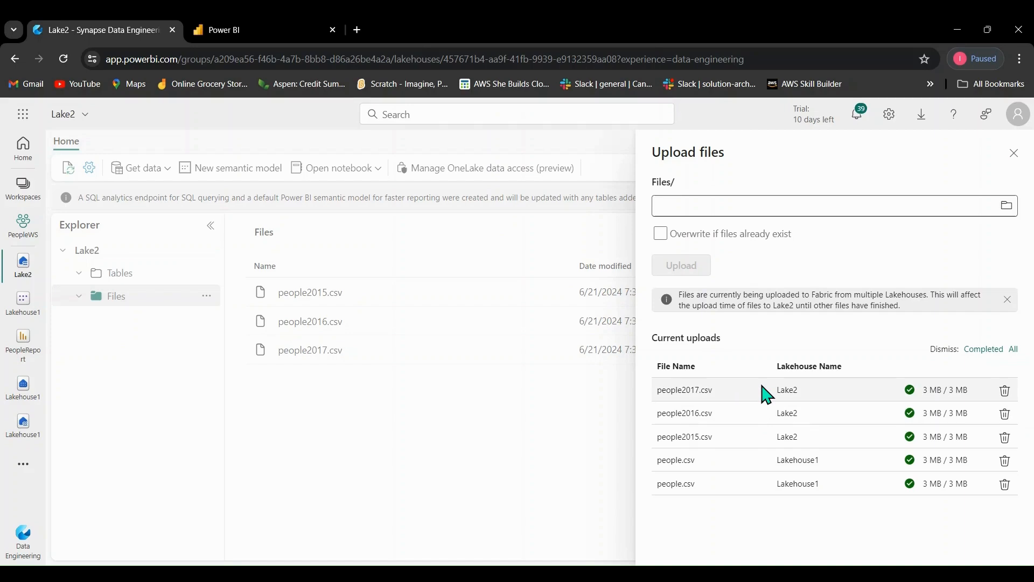
pyautogui.click(1015, 156)
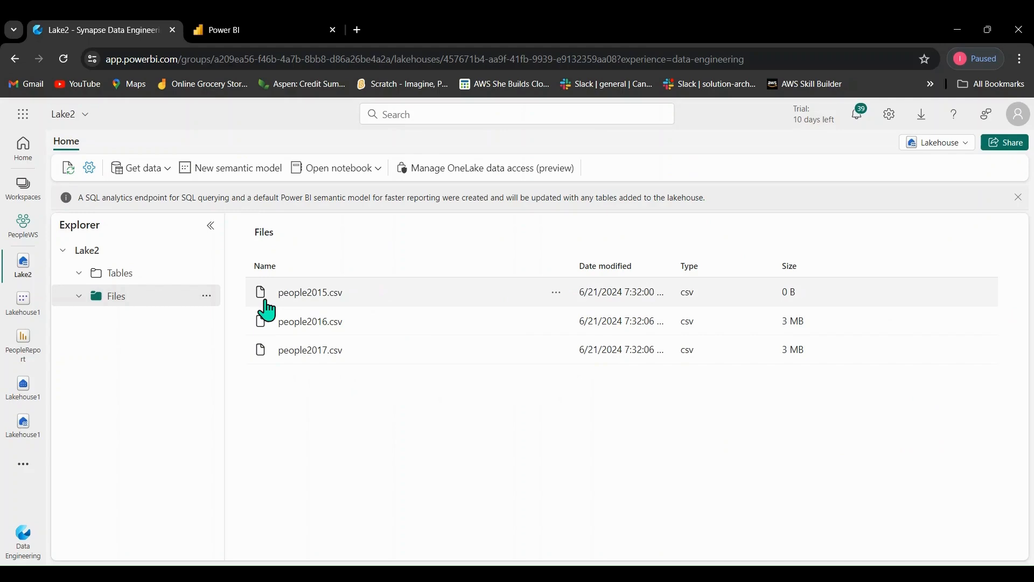
# Preview the contents of people2015.csv in Lake2's Files folder.
pyautogui.click(295, 300)
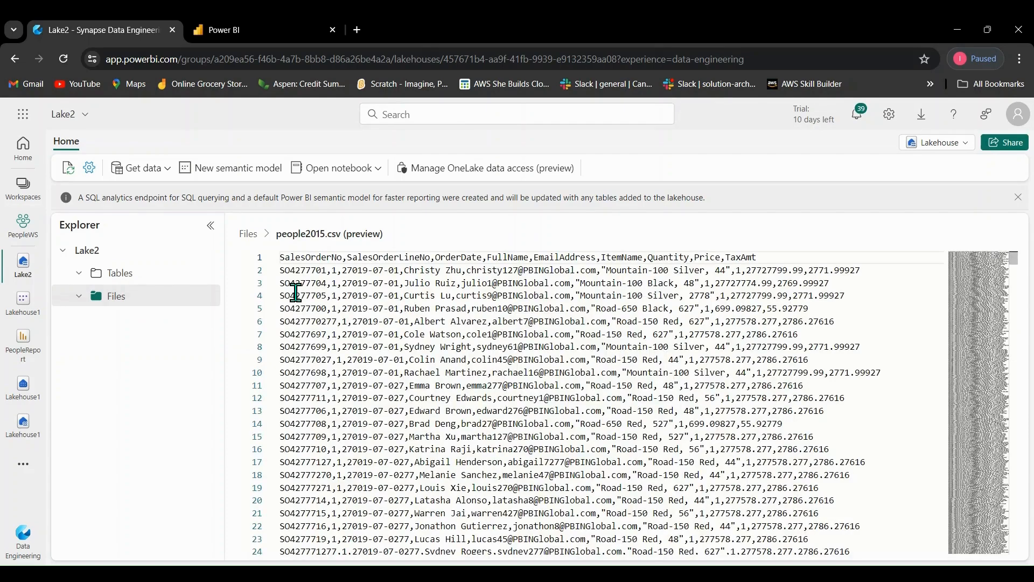
# Return to Lake2's Files list and create a new notebook from the lakehouse.
pyautogui.click(131, 300)
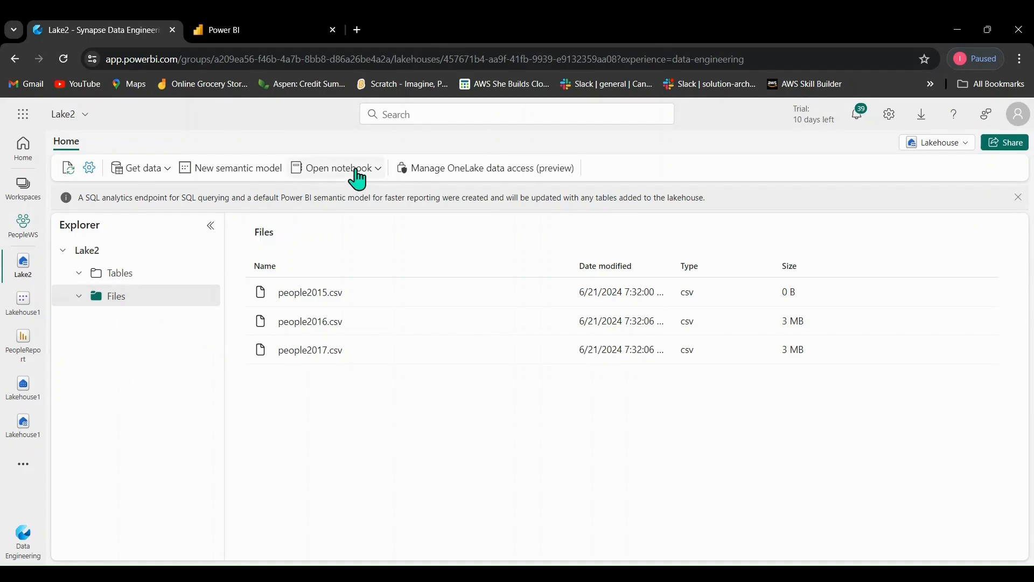
pyautogui.click(375, 169)
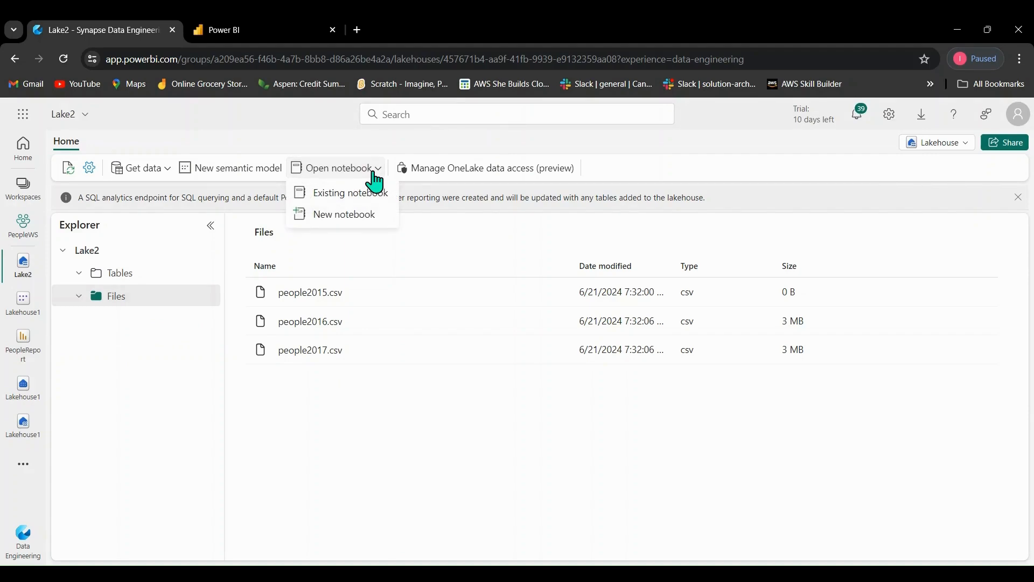
pyautogui.click(354, 218)
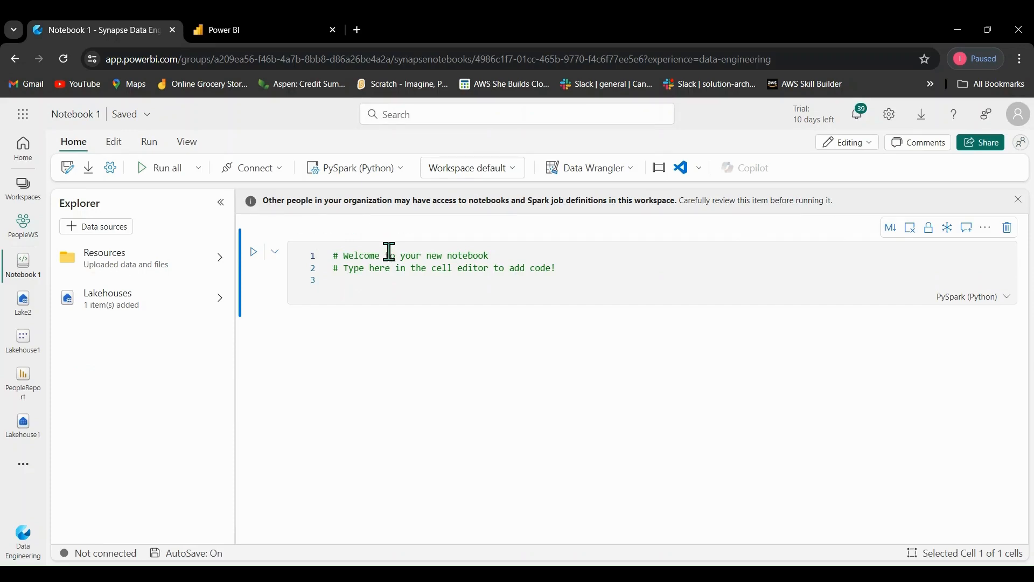
# Insert a blank line below the default comments in the notebook's first cell.
pyautogui.doubleClick(387, 270)
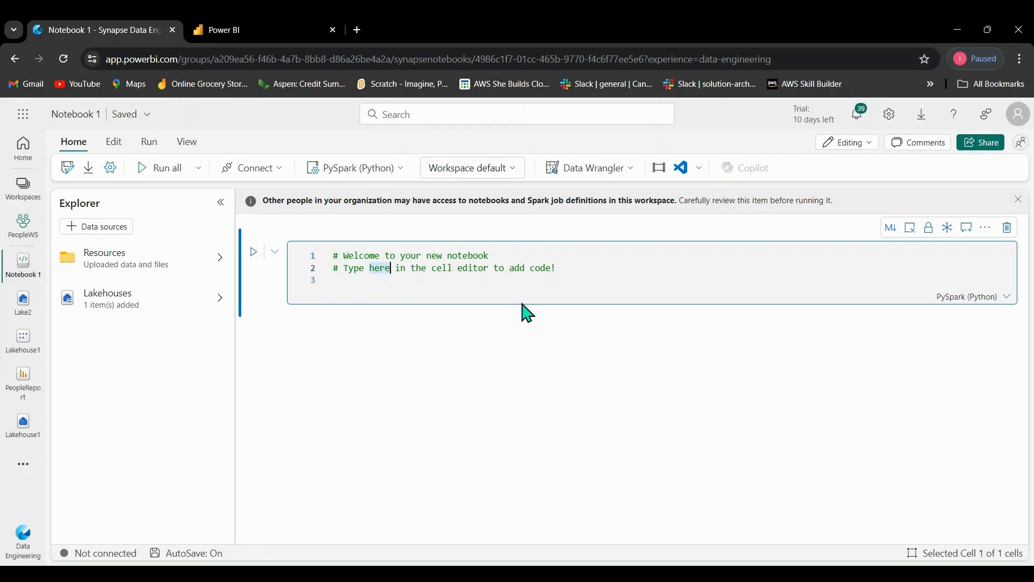
pyautogui.click(513, 269)
pyautogui.click(571, 274)
pyautogui.press('Return')
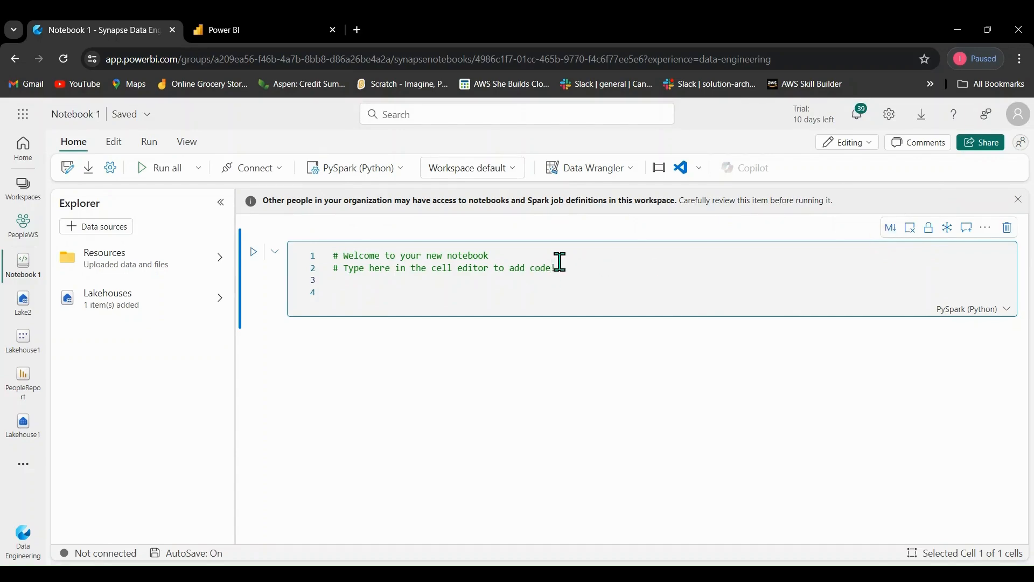
# Convert the first cell to Markdown, open its text for editing, and convert it back to a code cell.
pyautogui.click(891, 229)
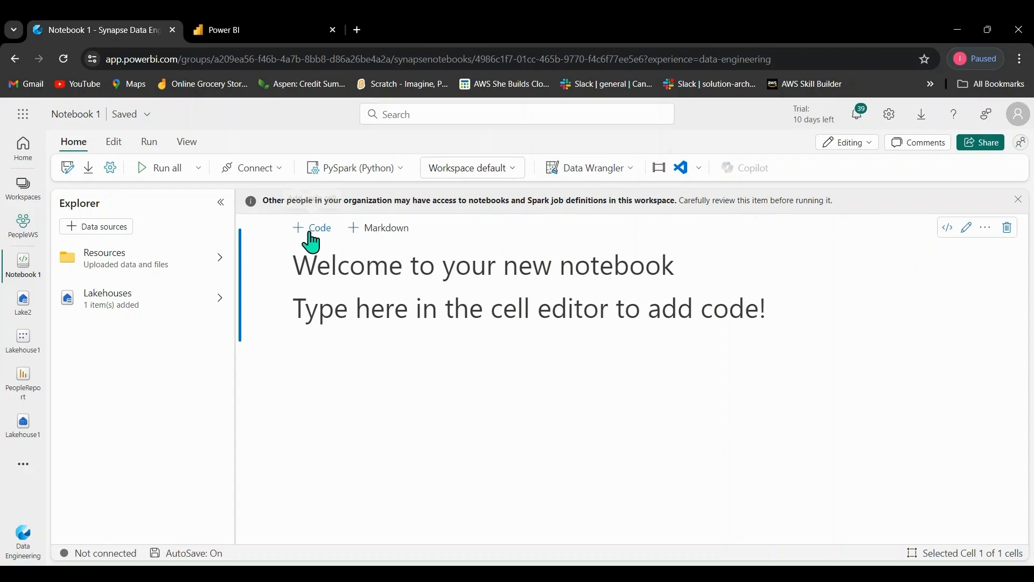
pyautogui.click(966, 228)
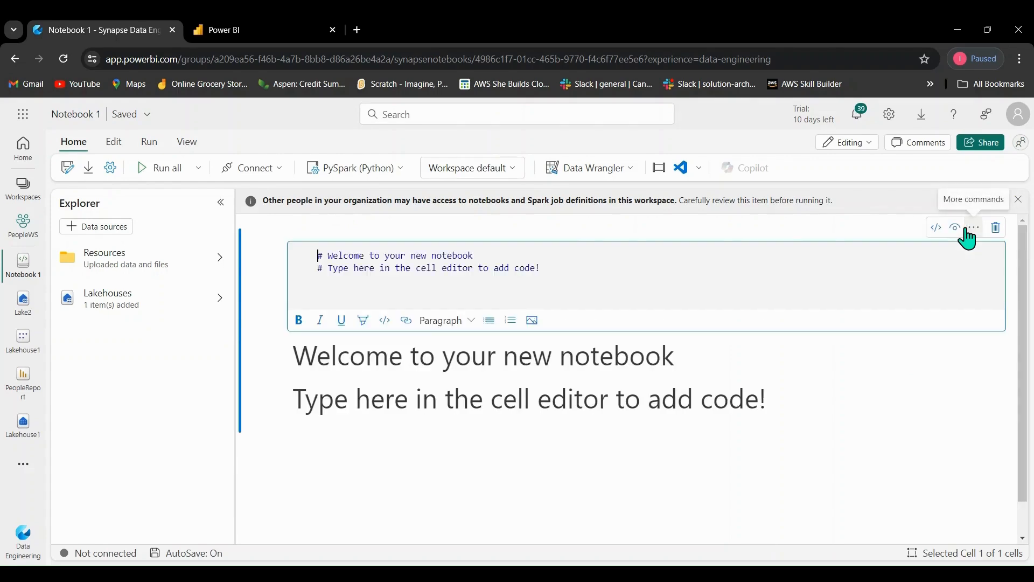
pyautogui.click(565, 290)
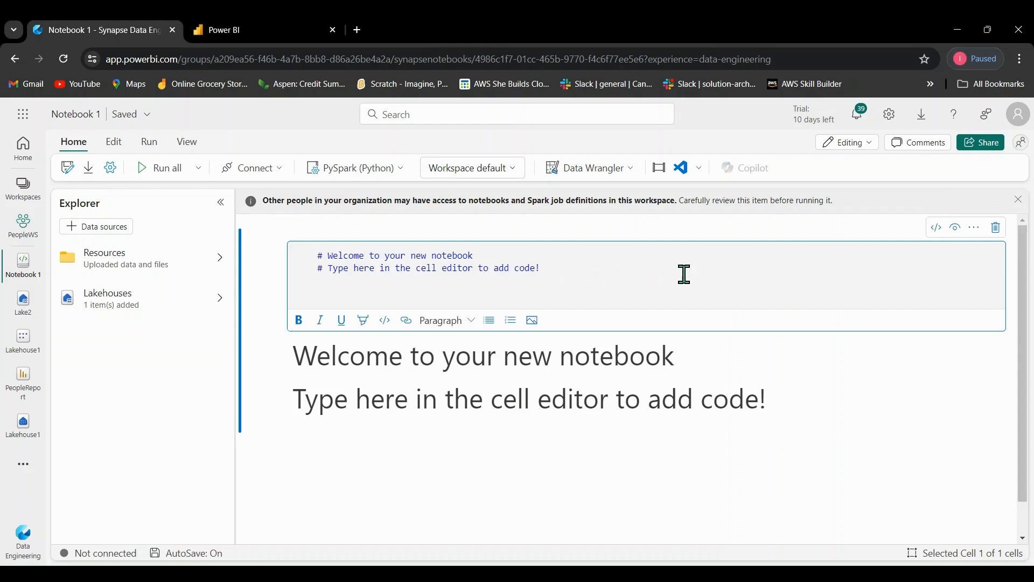
pyautogui.click(936, 228)
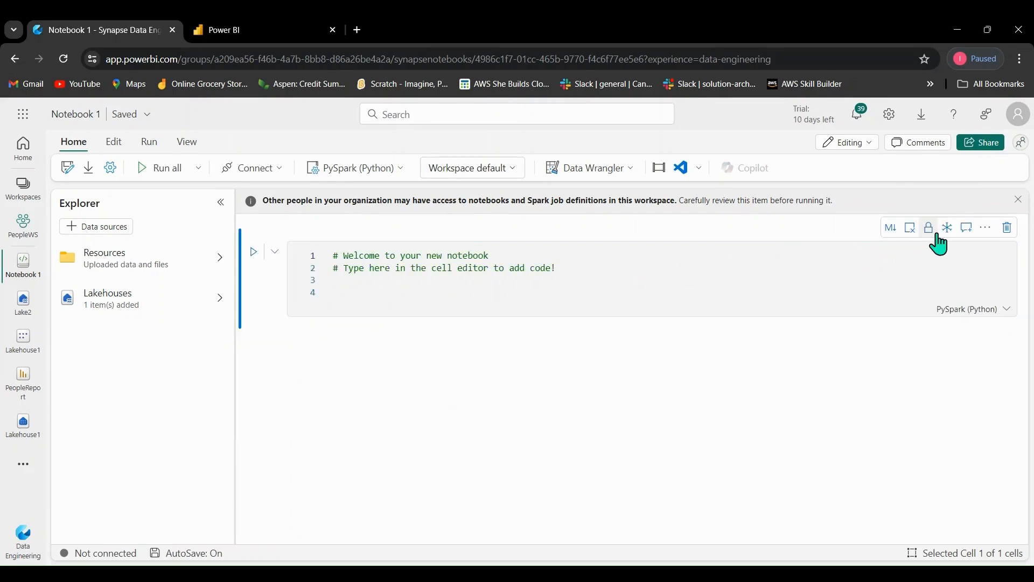
# Show the contents of Lake2's Files folder in the notebook's explorer.
pyautogui.click(581, 286)
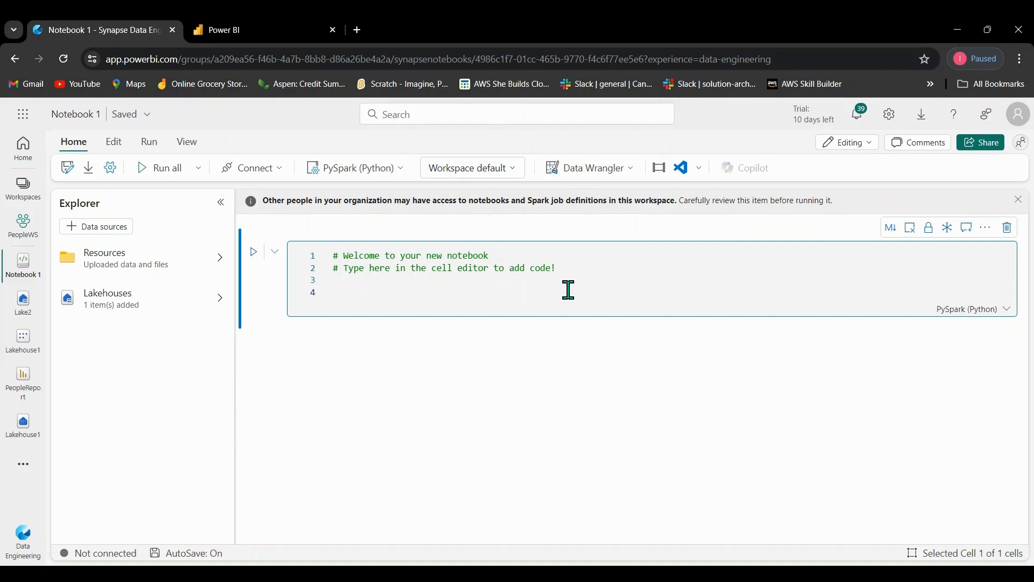
pyautogui.click(462, 402)
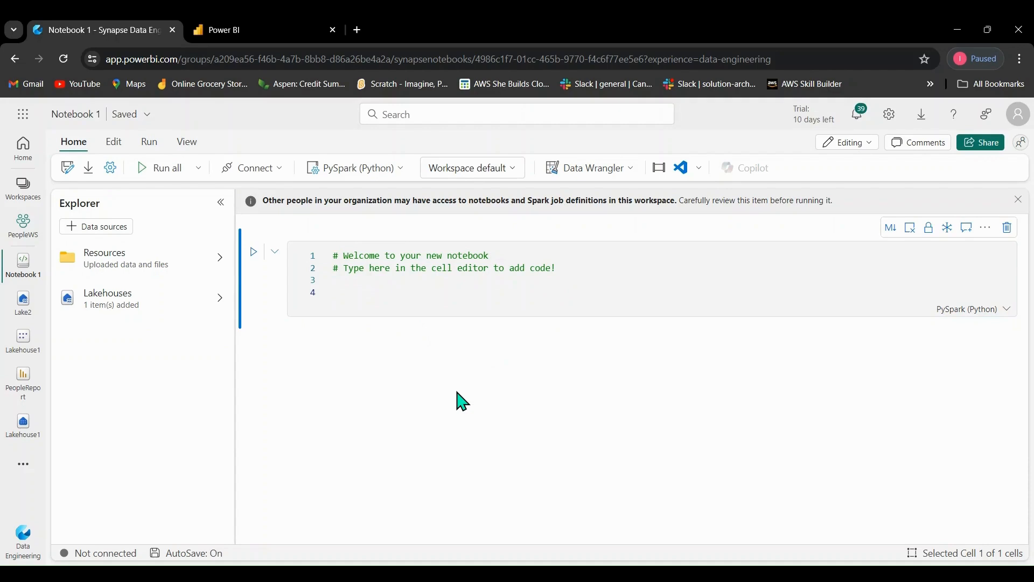
pyautogui.click(220, 307)
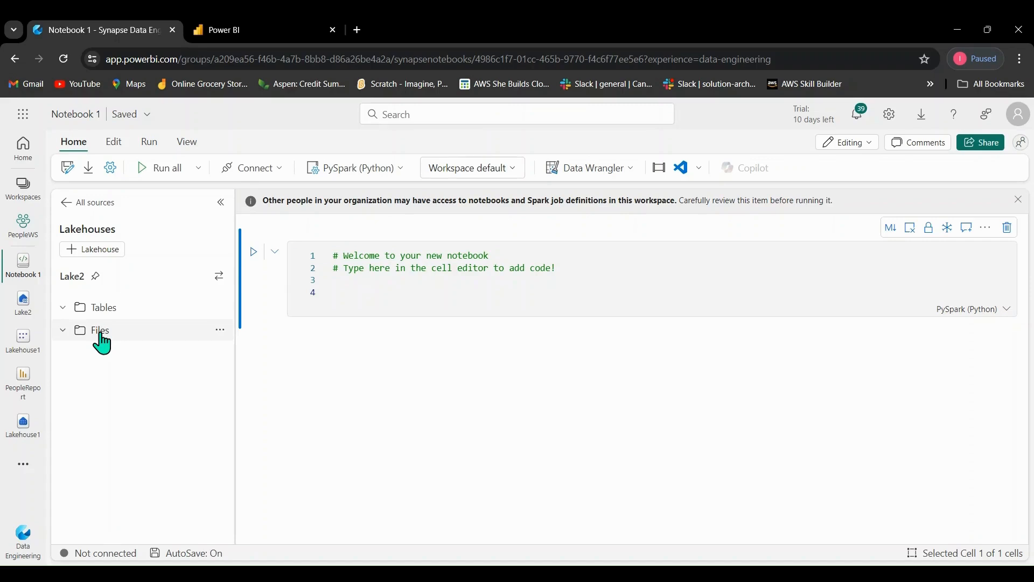
pyautogui.click(100, 336)
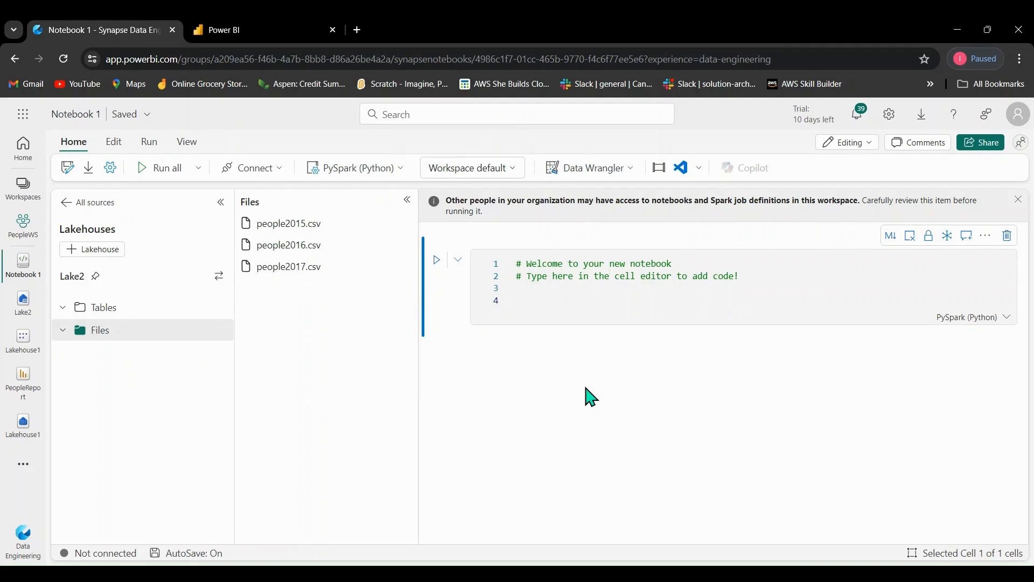
# Replace the default comments in the first cell with the single comment "# First Apache Spark code".
pyautogui.click(749, 279)
pyautogui.press('BackSpace')
pyautogui.press('BackSpace')
pyautogui.press('BackSpace')
pyautogui.press('BackSpace')
pyautogui.press('BackSpace')
pyautogui.press('BackSpace')
pyautogui.press('BackSpace')
pyautogui.press('BackSpace')
pyautogui.press('BackSpace')
pyautogui.press('BackSpace')
pyautogui.press('BackSpace')
pyautogui.press('BackSpace')
pyautogui.press('BackSpace')
pyautogui.press('BackSpace')
pyautogui.press('BackSpace')
pyautogui.press('BackSpace')
pyautogui.press('BackSpace')
pyautogui.press('BackSpace')
pyautogui.press('BackSpace')
pyautogui.press('BackSpace')
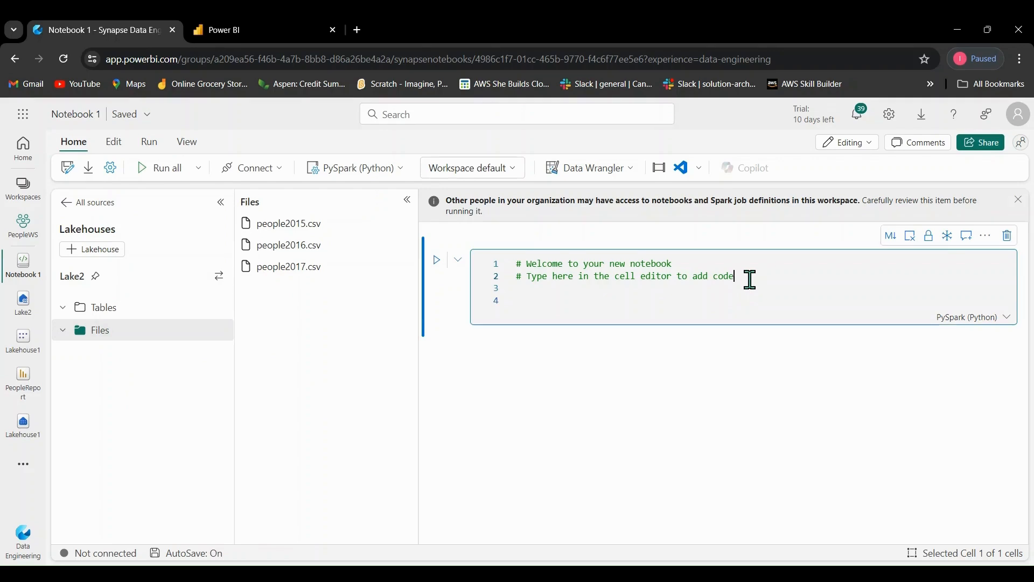
pyautogui.press('BackSpace')
pyautogui.press('BackSpace')
pyautogui.press('BackSpace')
pyautogui.press('BackSpace')
pyautogui.press('BackSpace')
pyautogui.press('BackSpace')
pyautogui.press('BackSpace')
pyautogui.press('BackSpace')
pyautogui.press('BackSpace')
pyautogui.press('BackSpace')
pyautogui.press('BackSpace')
pyautogui.press('BackSpace')
pyautogui.press('BackSpace')
pyautogui.press('BackSpace')
pyautogui.press('BackSpace')
pyautogui.press('BackSpace')
pyautogui.press('BackSpace')
pyautogui.press('BackSpace')
pyautogui.press('BackSpace')
pyautogui.press('BackSpace')
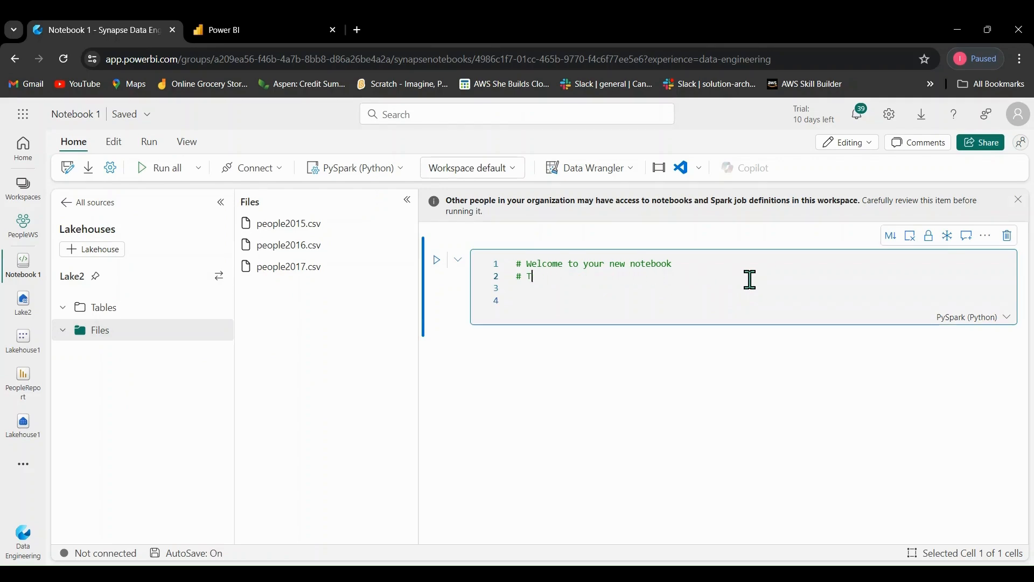
pyautogui.press('BackSpace')
pyautogui.press('BackSpace')
pyautogui.press('BackSpace')
pyautogui.press('BackSpace')
pyautogui.press('BackSpace')
pyautogui.press('BackSpace')
pyautogui.press('BackSpace')
pyautogui.press('BackSpace')
pyautogui.press('BackSpace')
pyautogui.press('BackSpace')
pyautogui.press('BackSpace')
pyautogui.press('BackSpace')
pyautogui.press('BackSpace')
pyautogui.press('BackSpace')
pyautogui.press('BackSpace')
pyautogui.press('BackSpace')
pyautogui.press('BackSpace')
pyautogui.press('BackSpace')
pyautogui.press('BackSpace')
pyautogui.press('BackSpace')
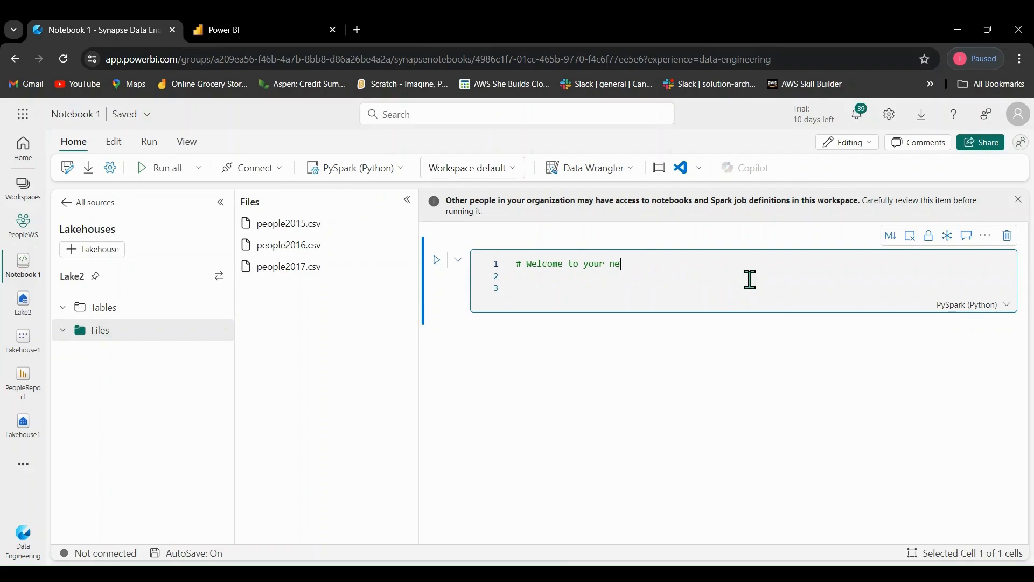
pyautogui.write('First Apache Spark code')
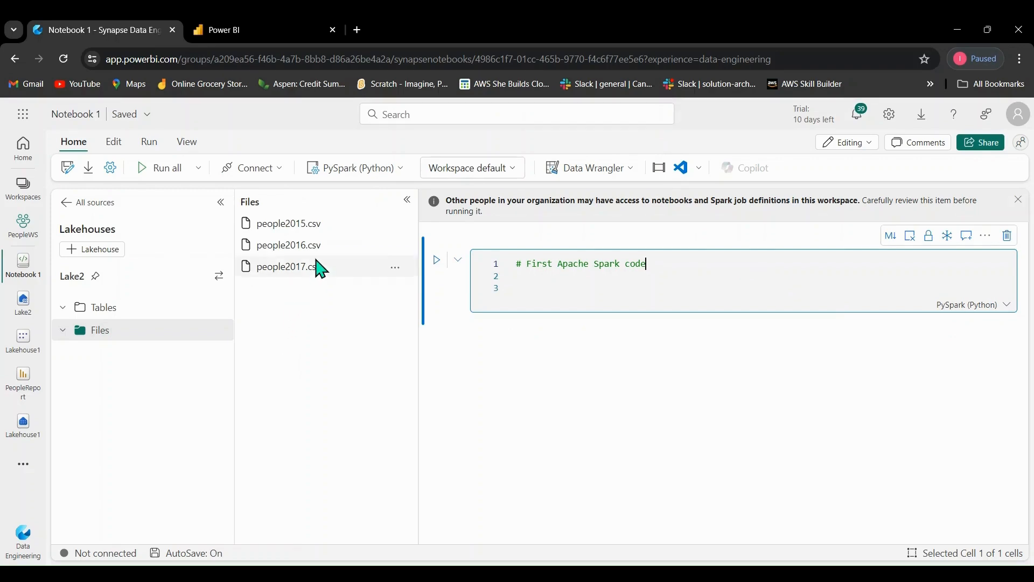
# Load people2015.csv with Spark into a generated code cell below the comment cell.
pyautogui.moveTo(341, 226)
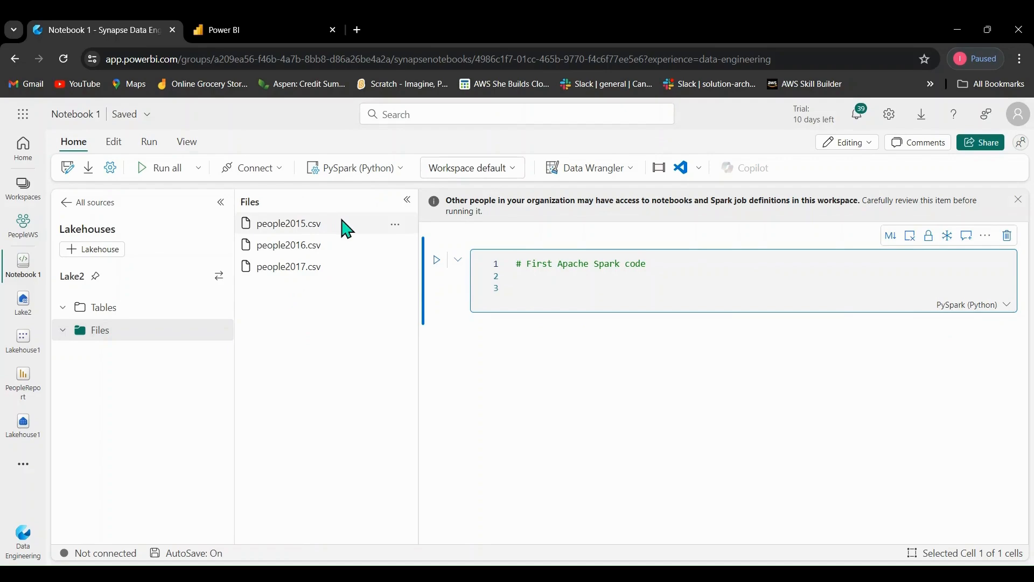
pyautogui.click(395, 226)
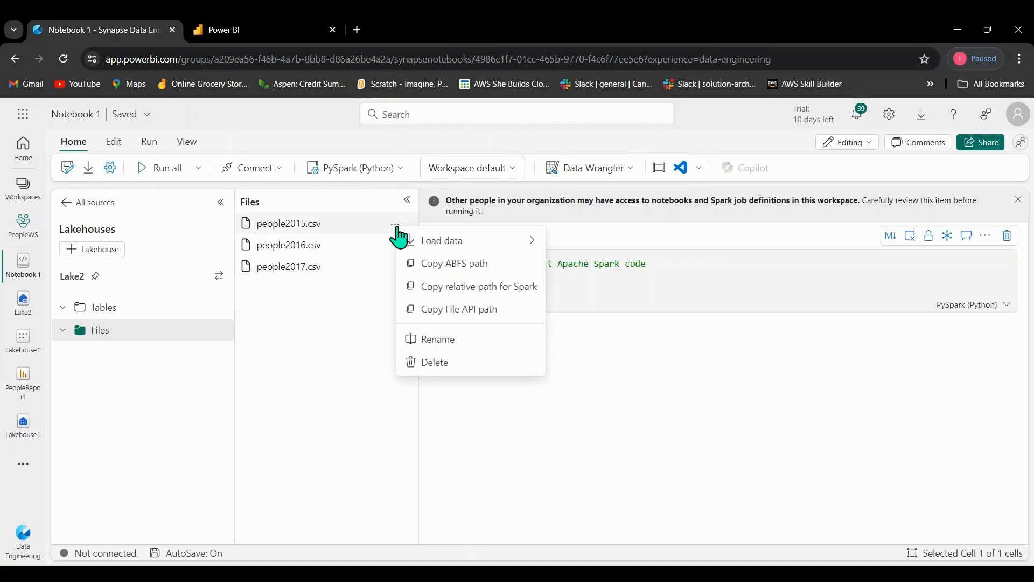
pyautogui.click(705, 429)
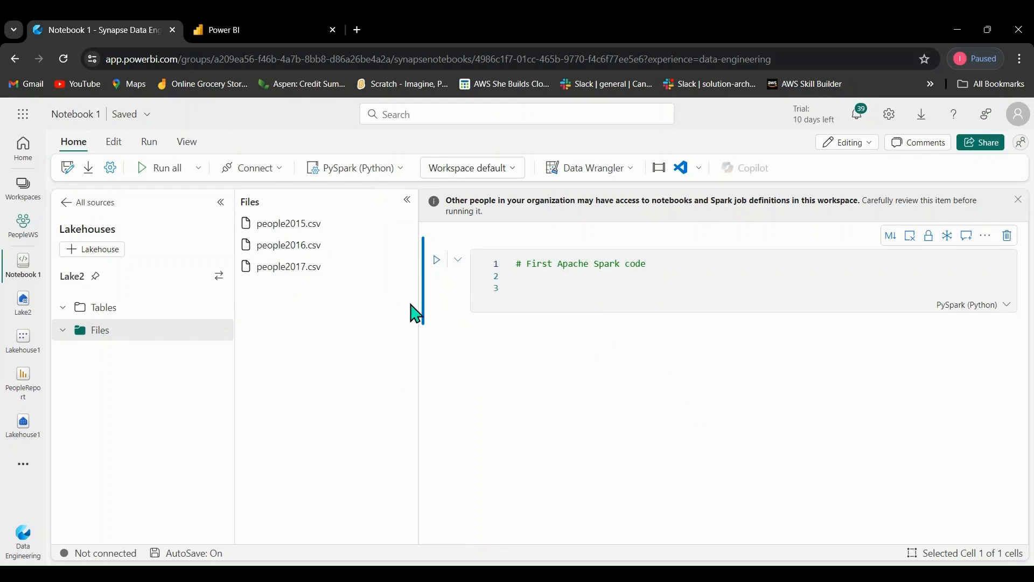
pyautogui.click(399, 228)
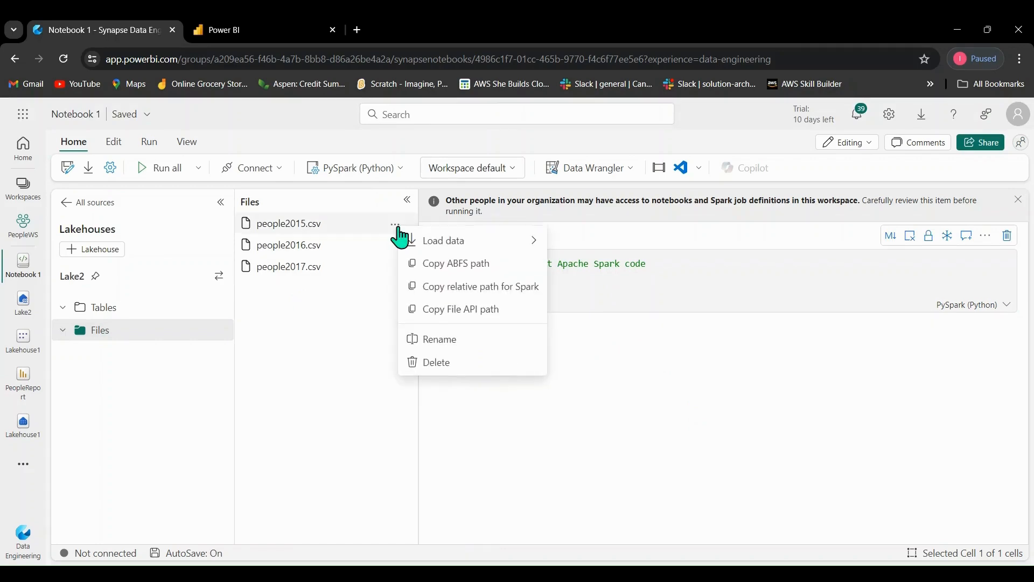
pyautogui.moveTo(436, 249)
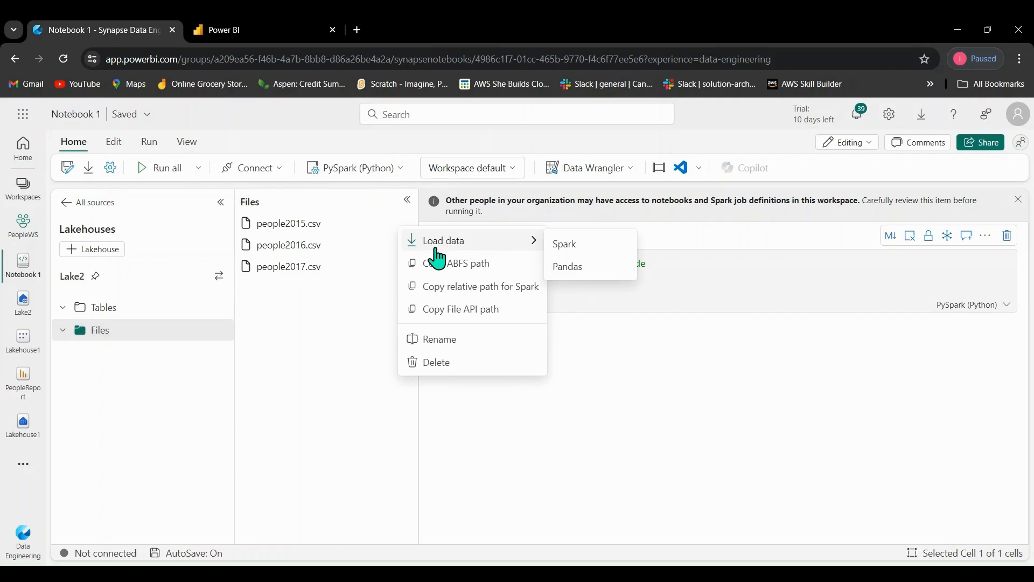
pyautogui.click(563, 245)
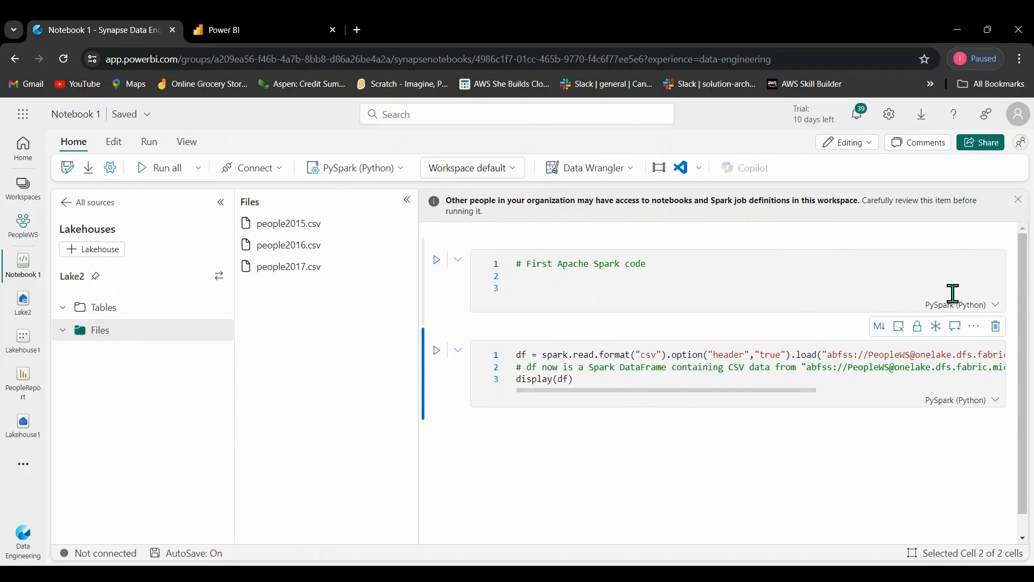
# Check the first cell's language options, and delete both cells from the notebook.
pyautogui.click(996, 306)
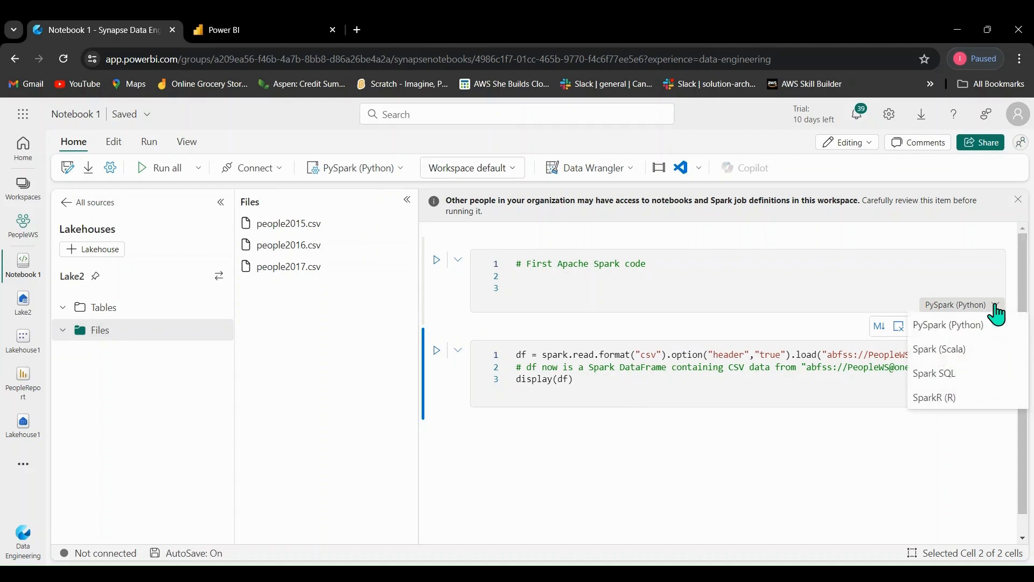
pyautogui.click(785, 335)
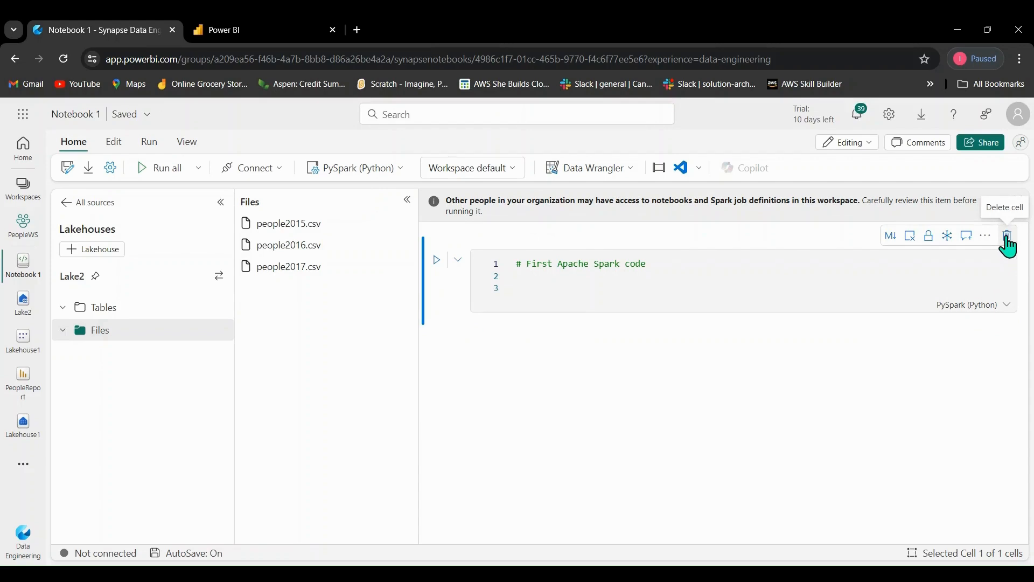
pyautogui.click(1006, 237)
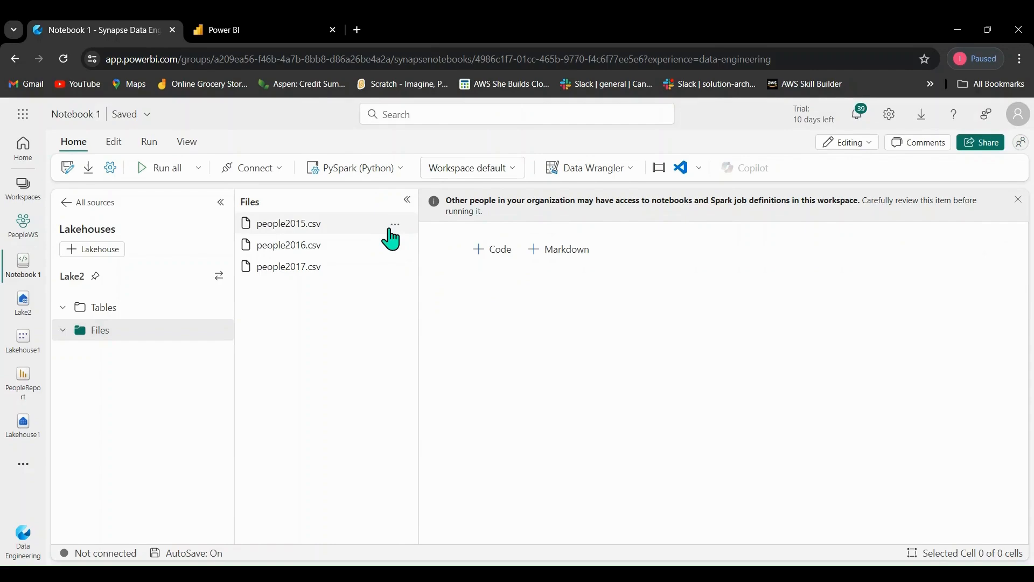
# Load people2015.csv with Spark into a generated code cell in the empty notebook.
pyautogui.click(393, 226)
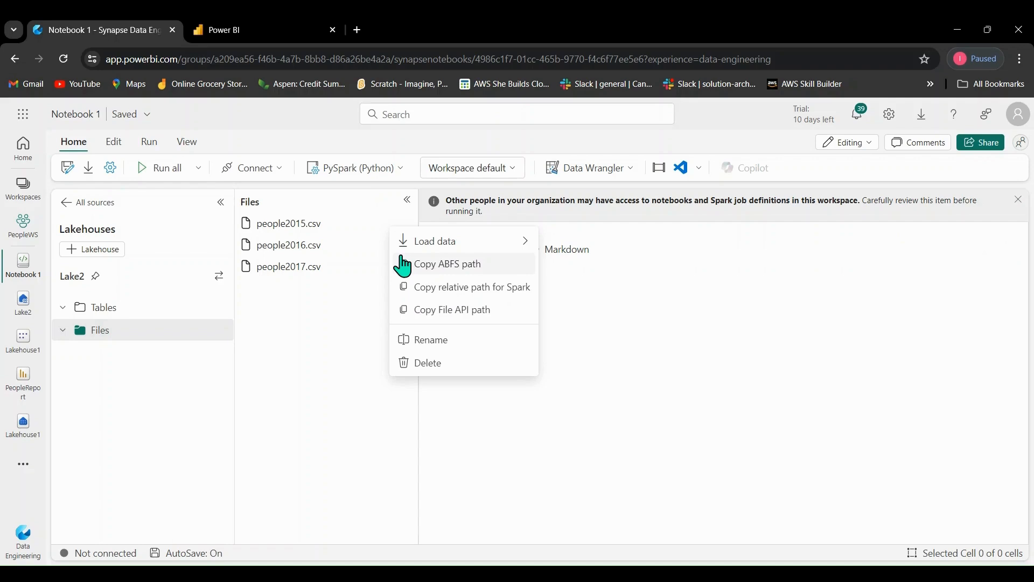
pyautogui.moveTo(504, 243)
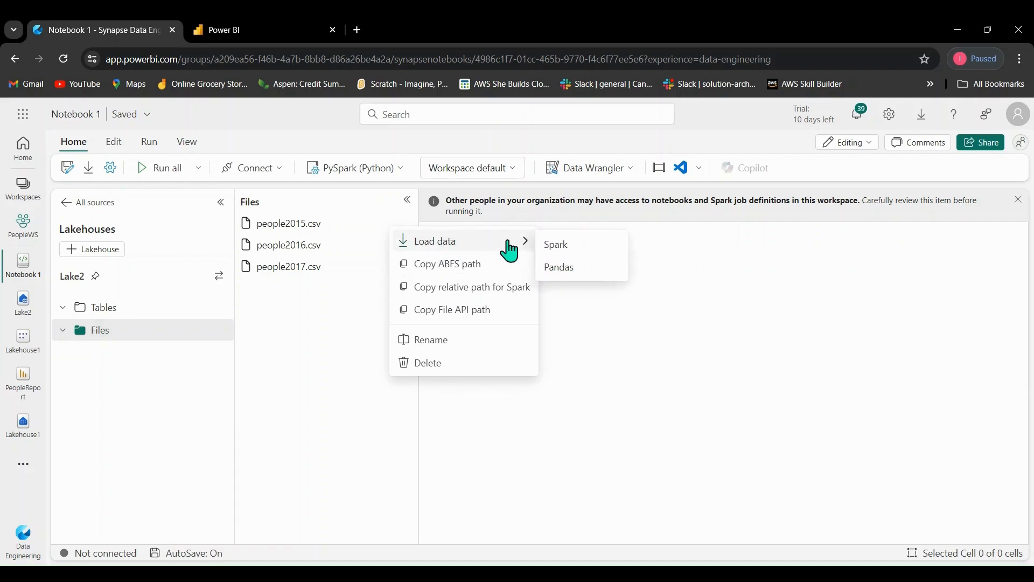
pyautogui.click(560, 249)
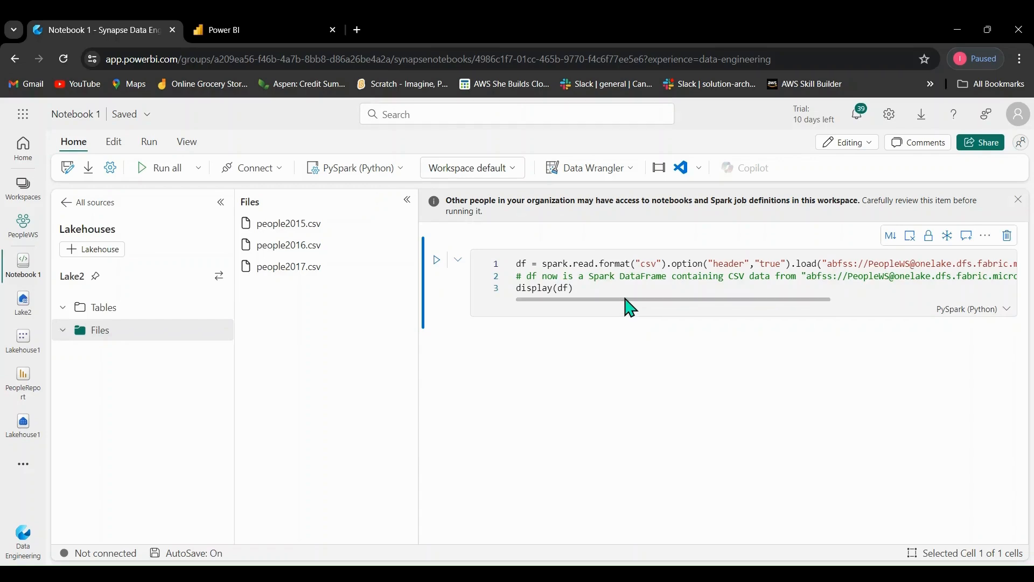
# Review the generated code's full people2015.csv path and run the cell to display the DataFrame.
pyautogui.moveTo(625, 299); pyautogui.dragTo(564, 337)
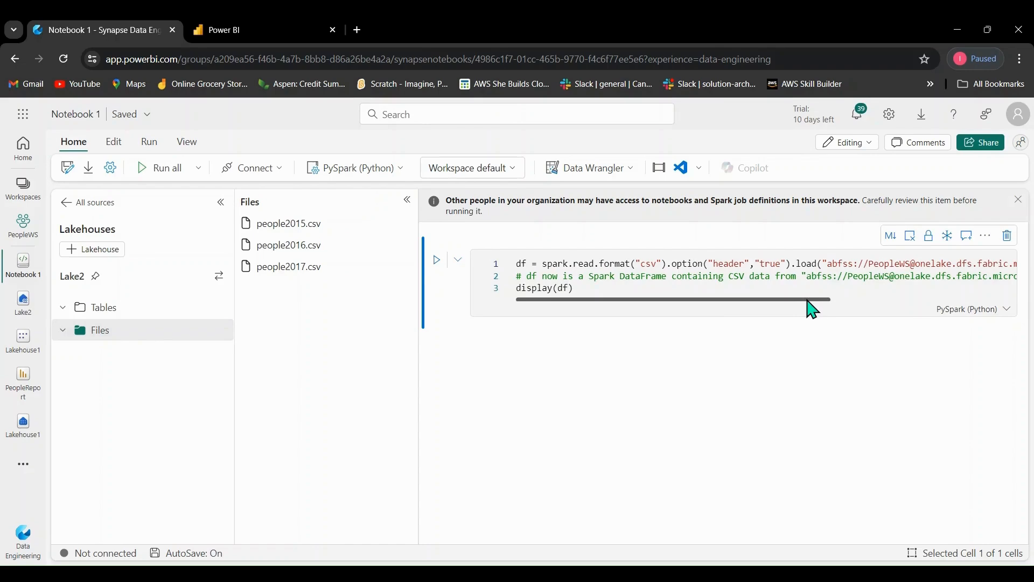
pyautogui.moveTo(807, 299); pyautogui.dragTo(911, 313)
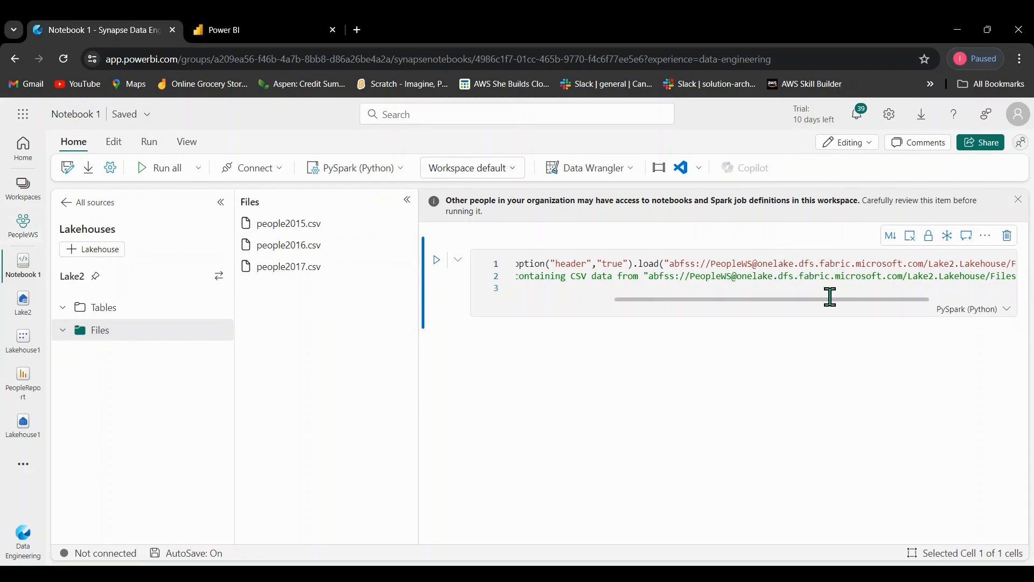
pyautogui.moveTo(831, 304); pyautogui.dragTo(924, 311)
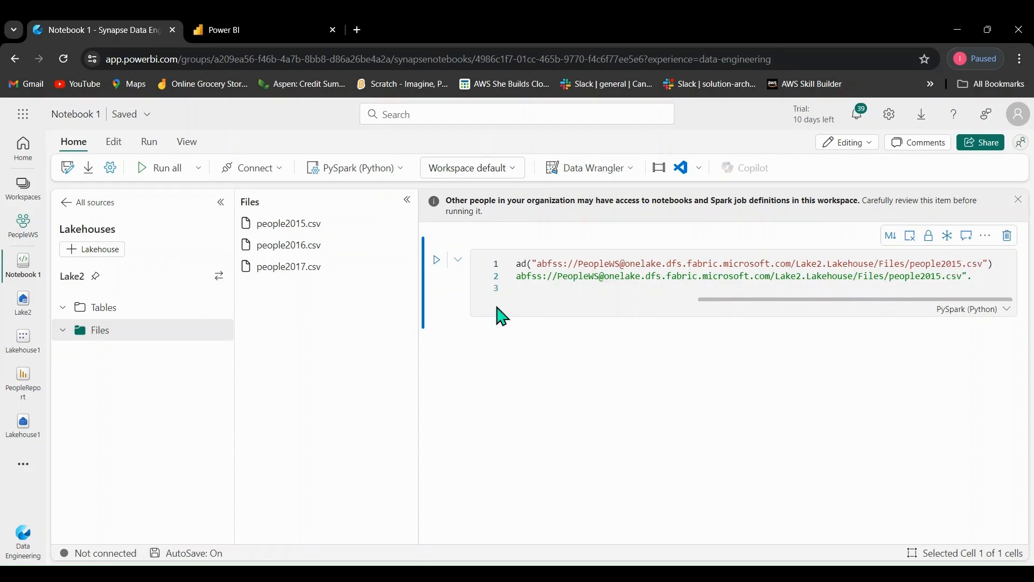
pyautogui.click(105, 335)
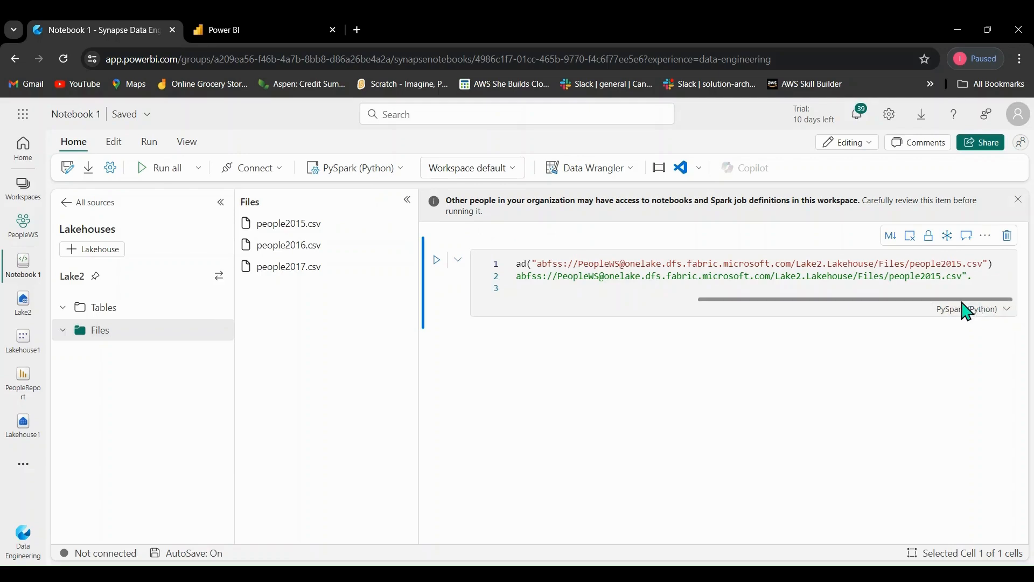
pyautogui.moveTo(962, 310); pyautogui.dragTo(751, 348)
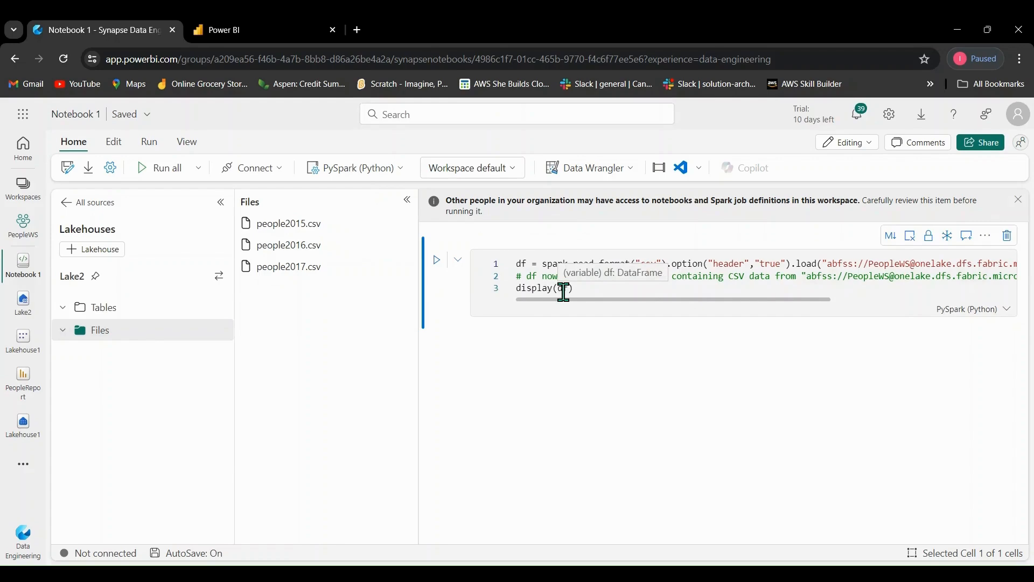
pyautogui.click(437, 263)
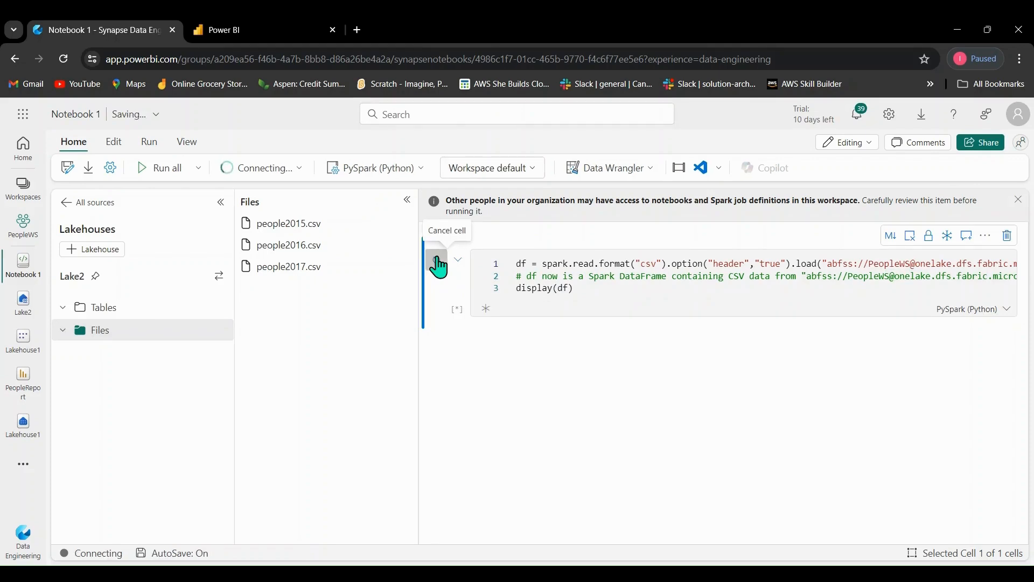
# Examine the table output of the people2015.csv cell together with the code that reads the file.
pyautogui.click(438, 264)
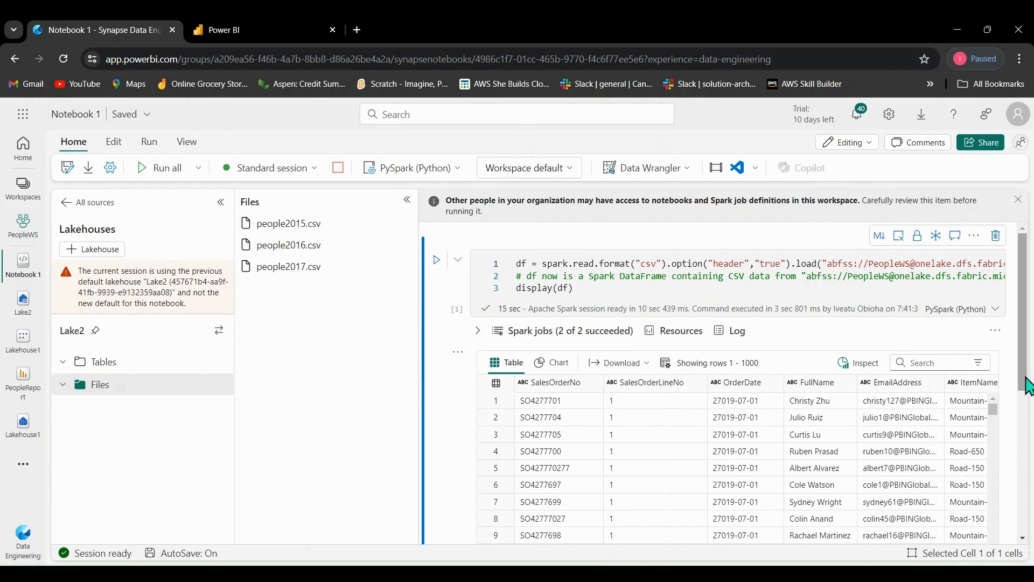
pyautogui.moveTo(1026, 390); pyautogui.dragTo(1025, 318)
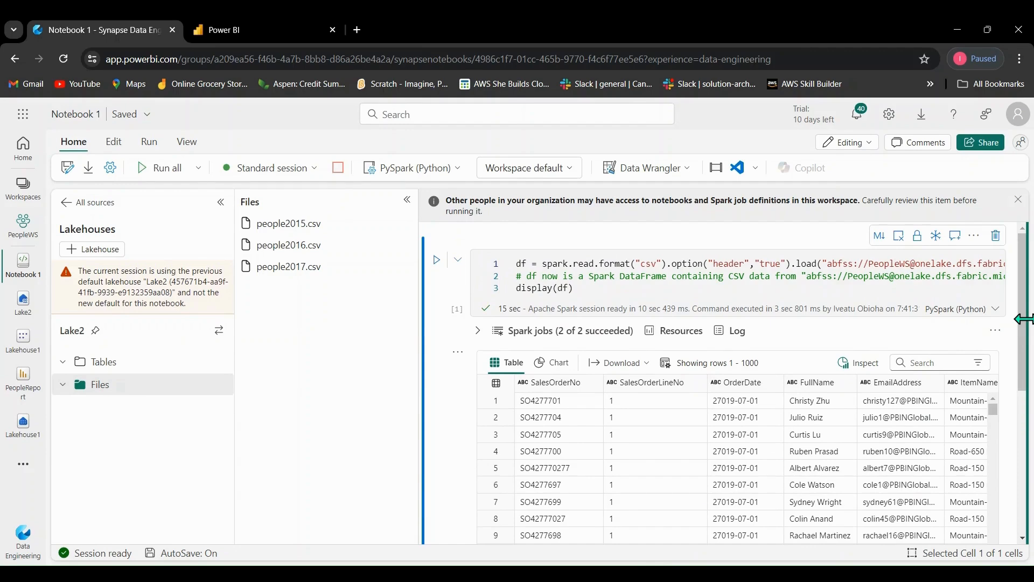
pyautogui.moveTo(544, 264)
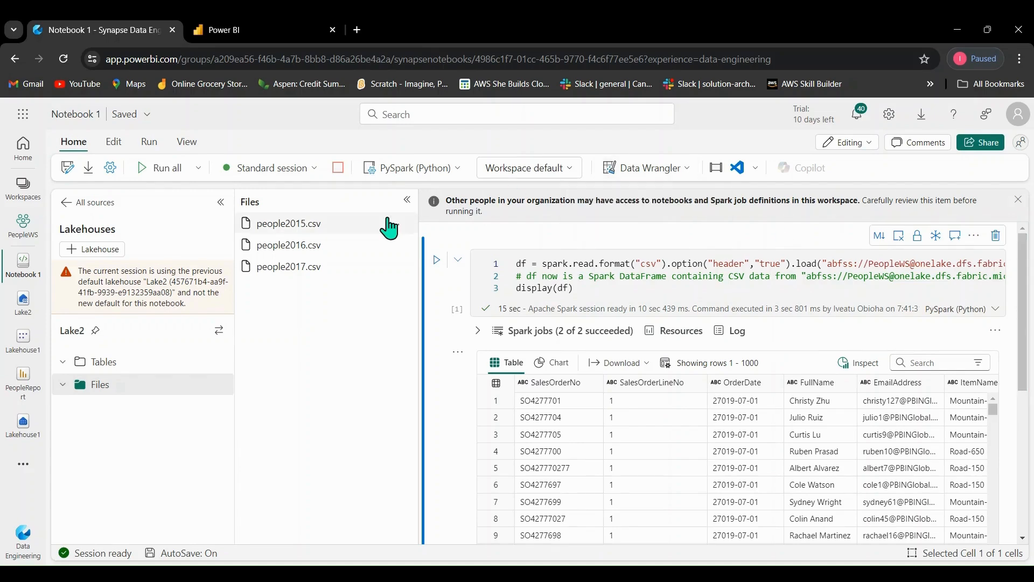
# Load people2016.csv with Spark into a generated code cell below the people2015.csv output and check the file path in its code.
pyautogui.click(396, 247)
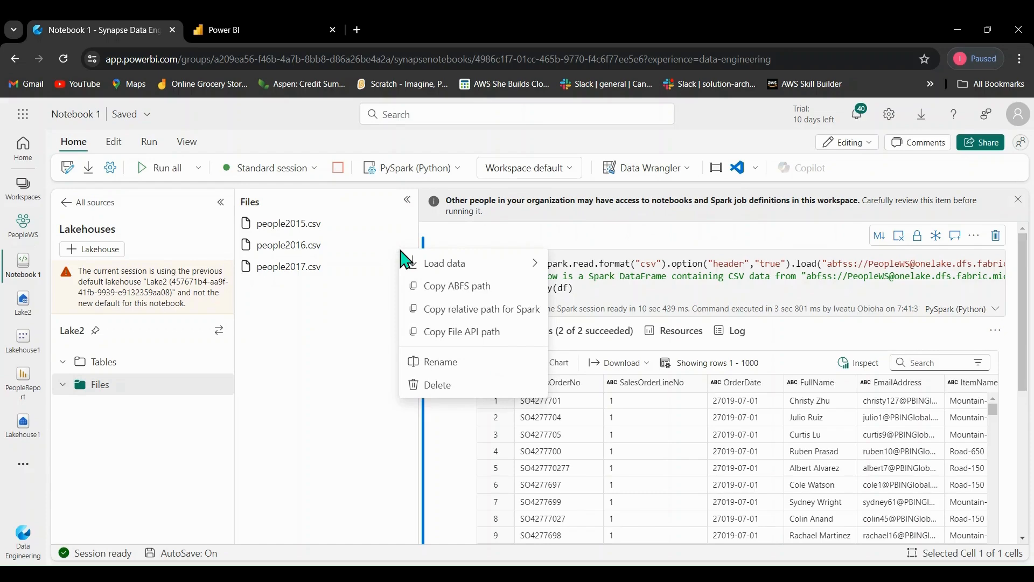
pyautogui.moveTo(431, 263)
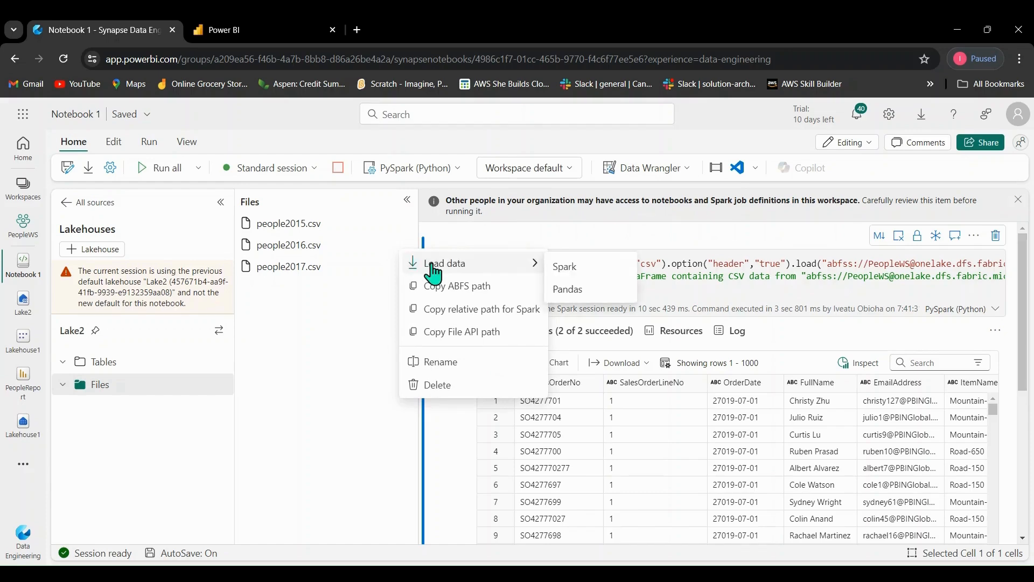
pyautogui.click(565, 268)
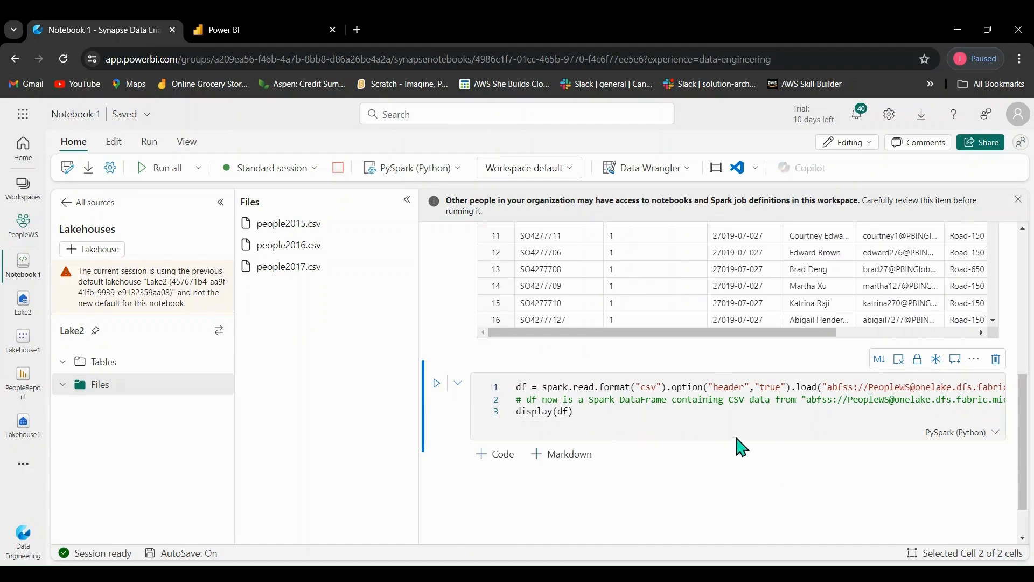
pyautogui.moveTo(680, 422); pyautogui.dragTo(923, 439)
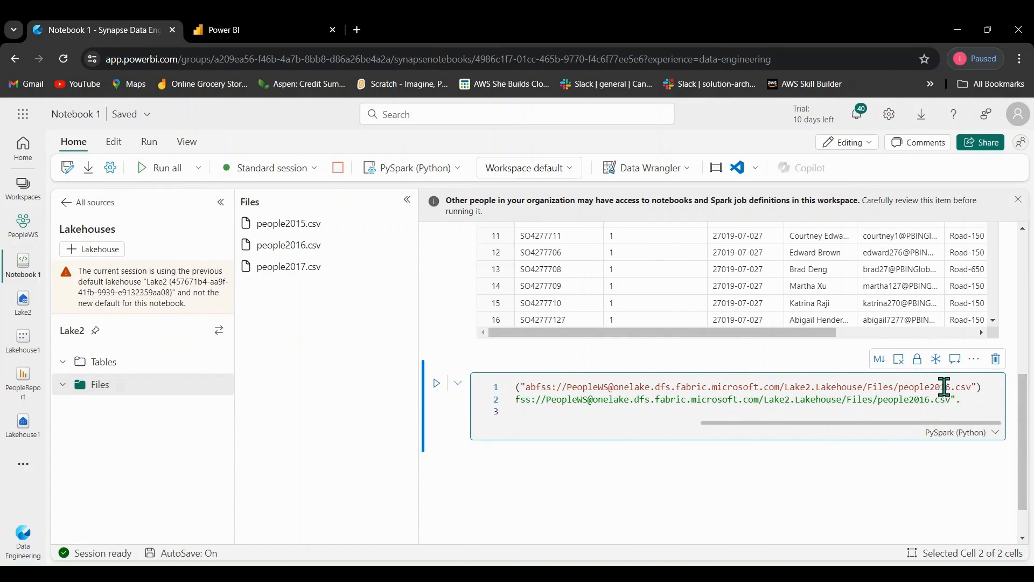
# Load people2017.csv with Spark into a generated code cell below the people2016.csv cell.
pyautogui.click(398, 267)
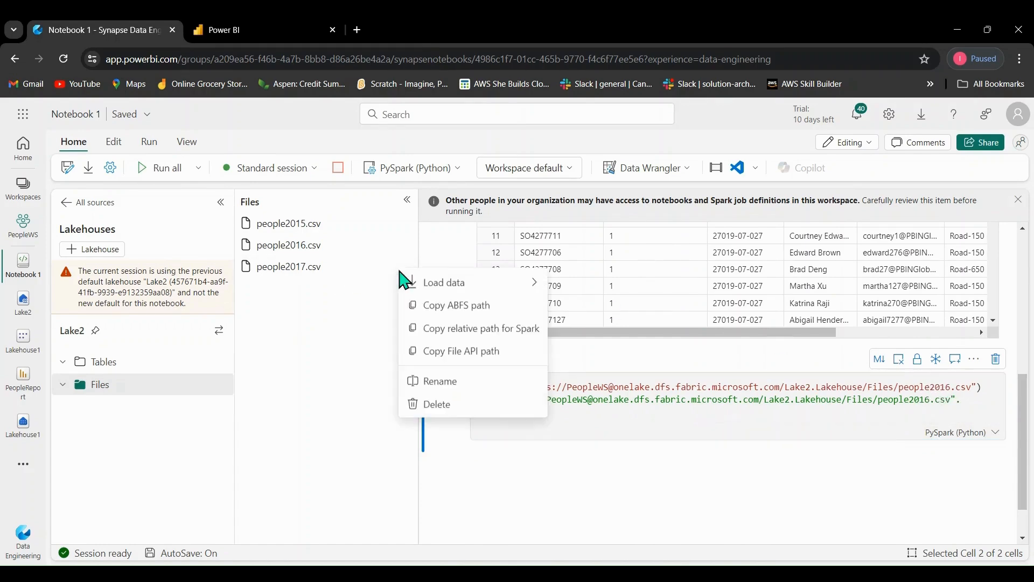
pyautogui.moveTo(412, 291)
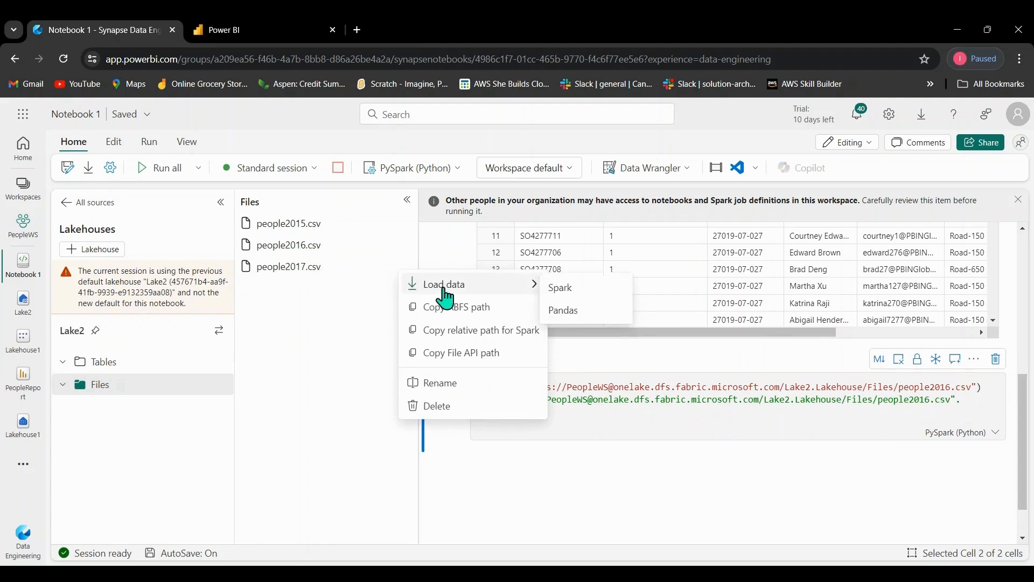
pyautogui.click(569, 287)
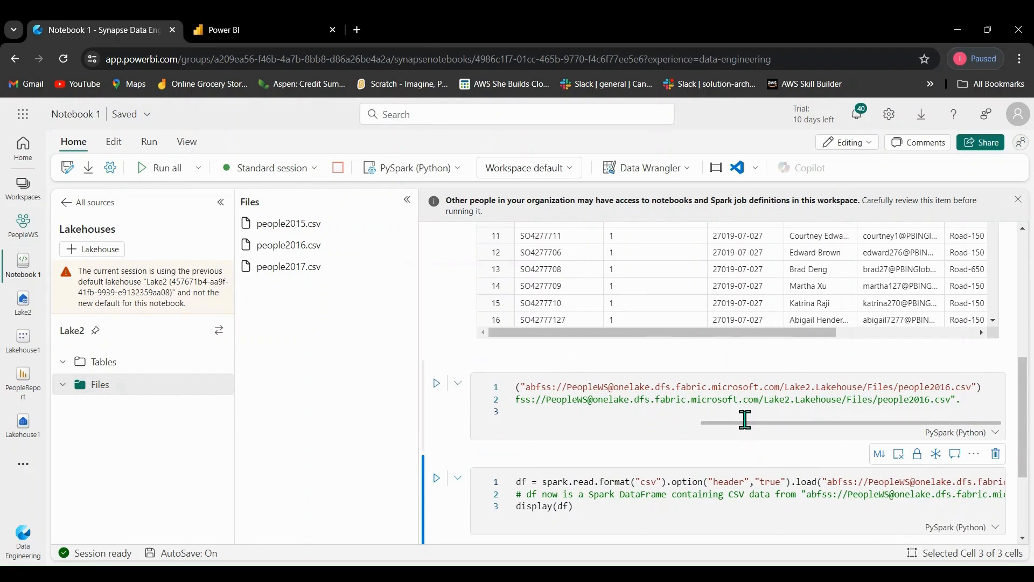
pyautogui.moveTo(744, 419); pyautogui.dragTo(539, 435)
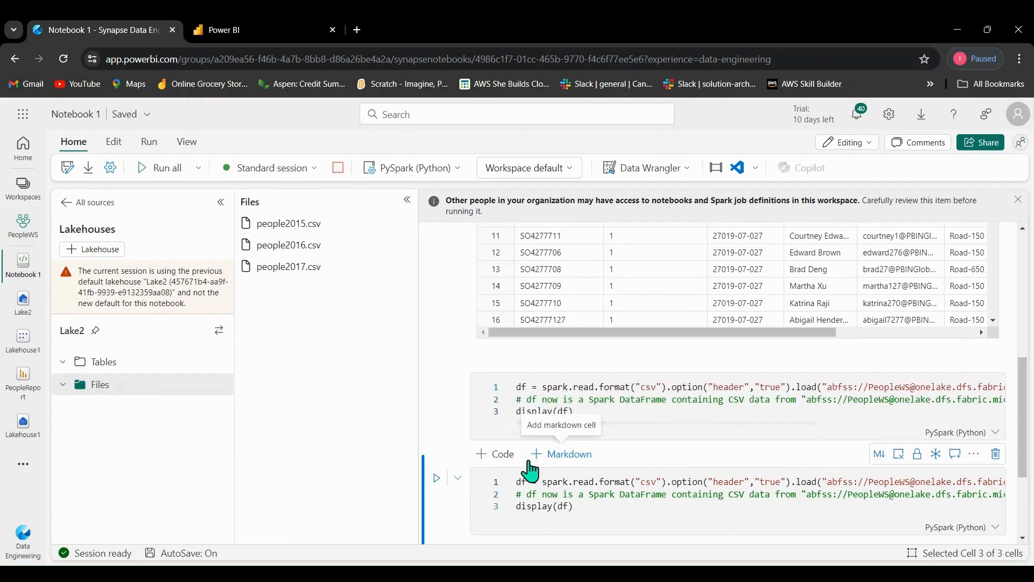